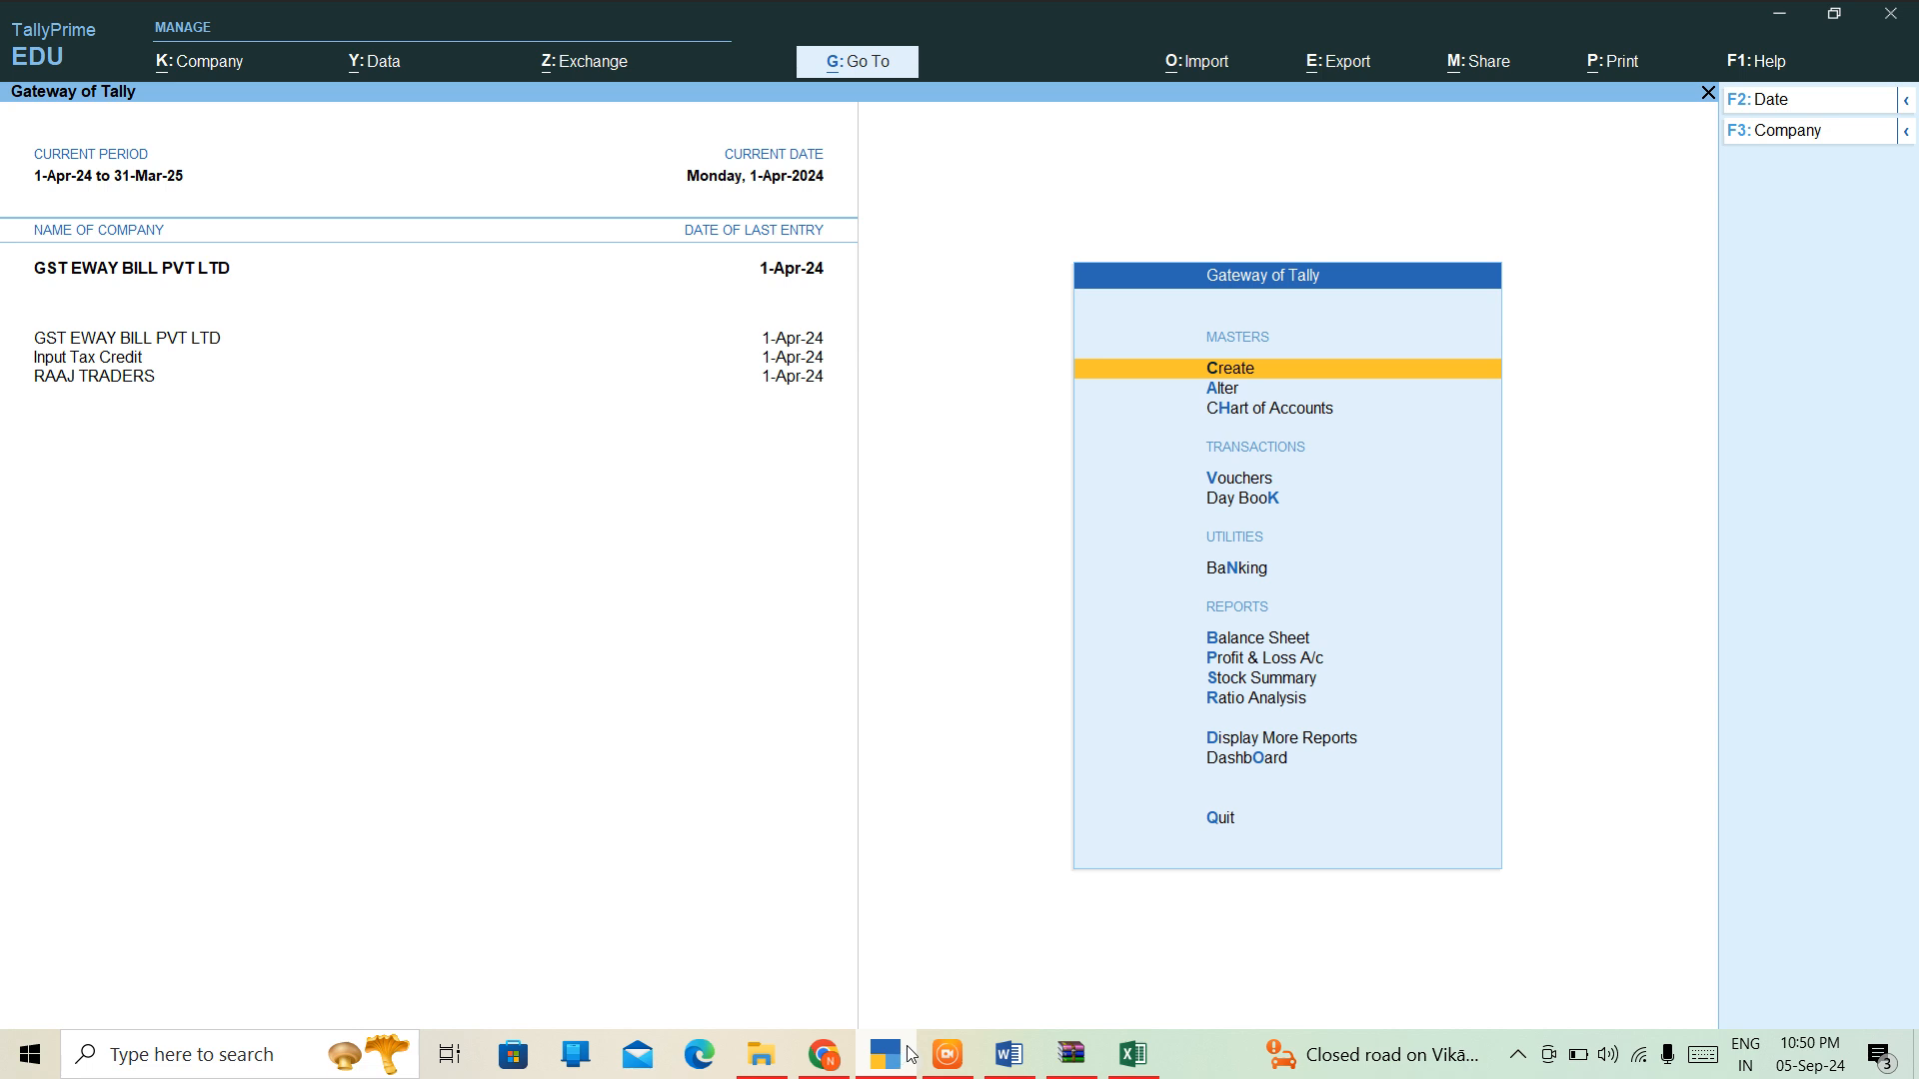
Switch to Chrome, load gst.gov.in and open the GST portal's login page.
left_click(829, 1057)
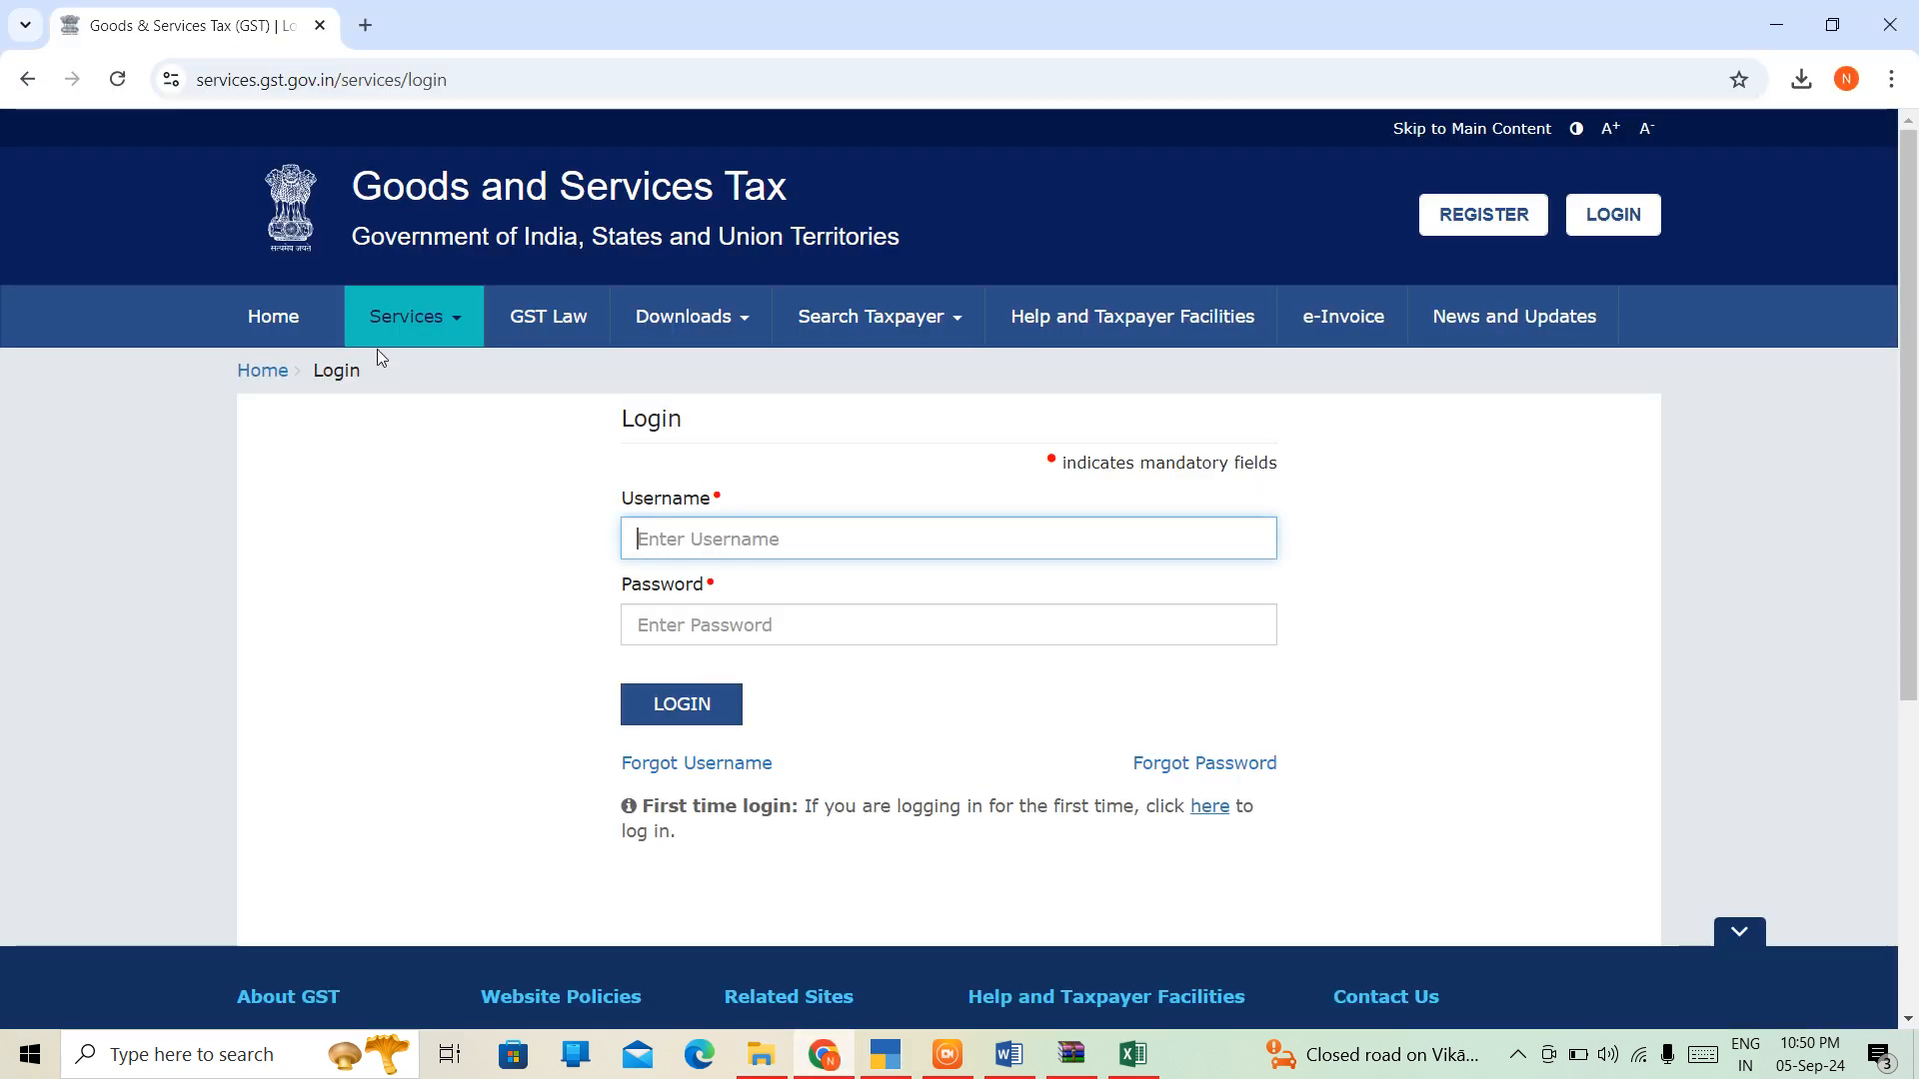
left_click(312, 78)
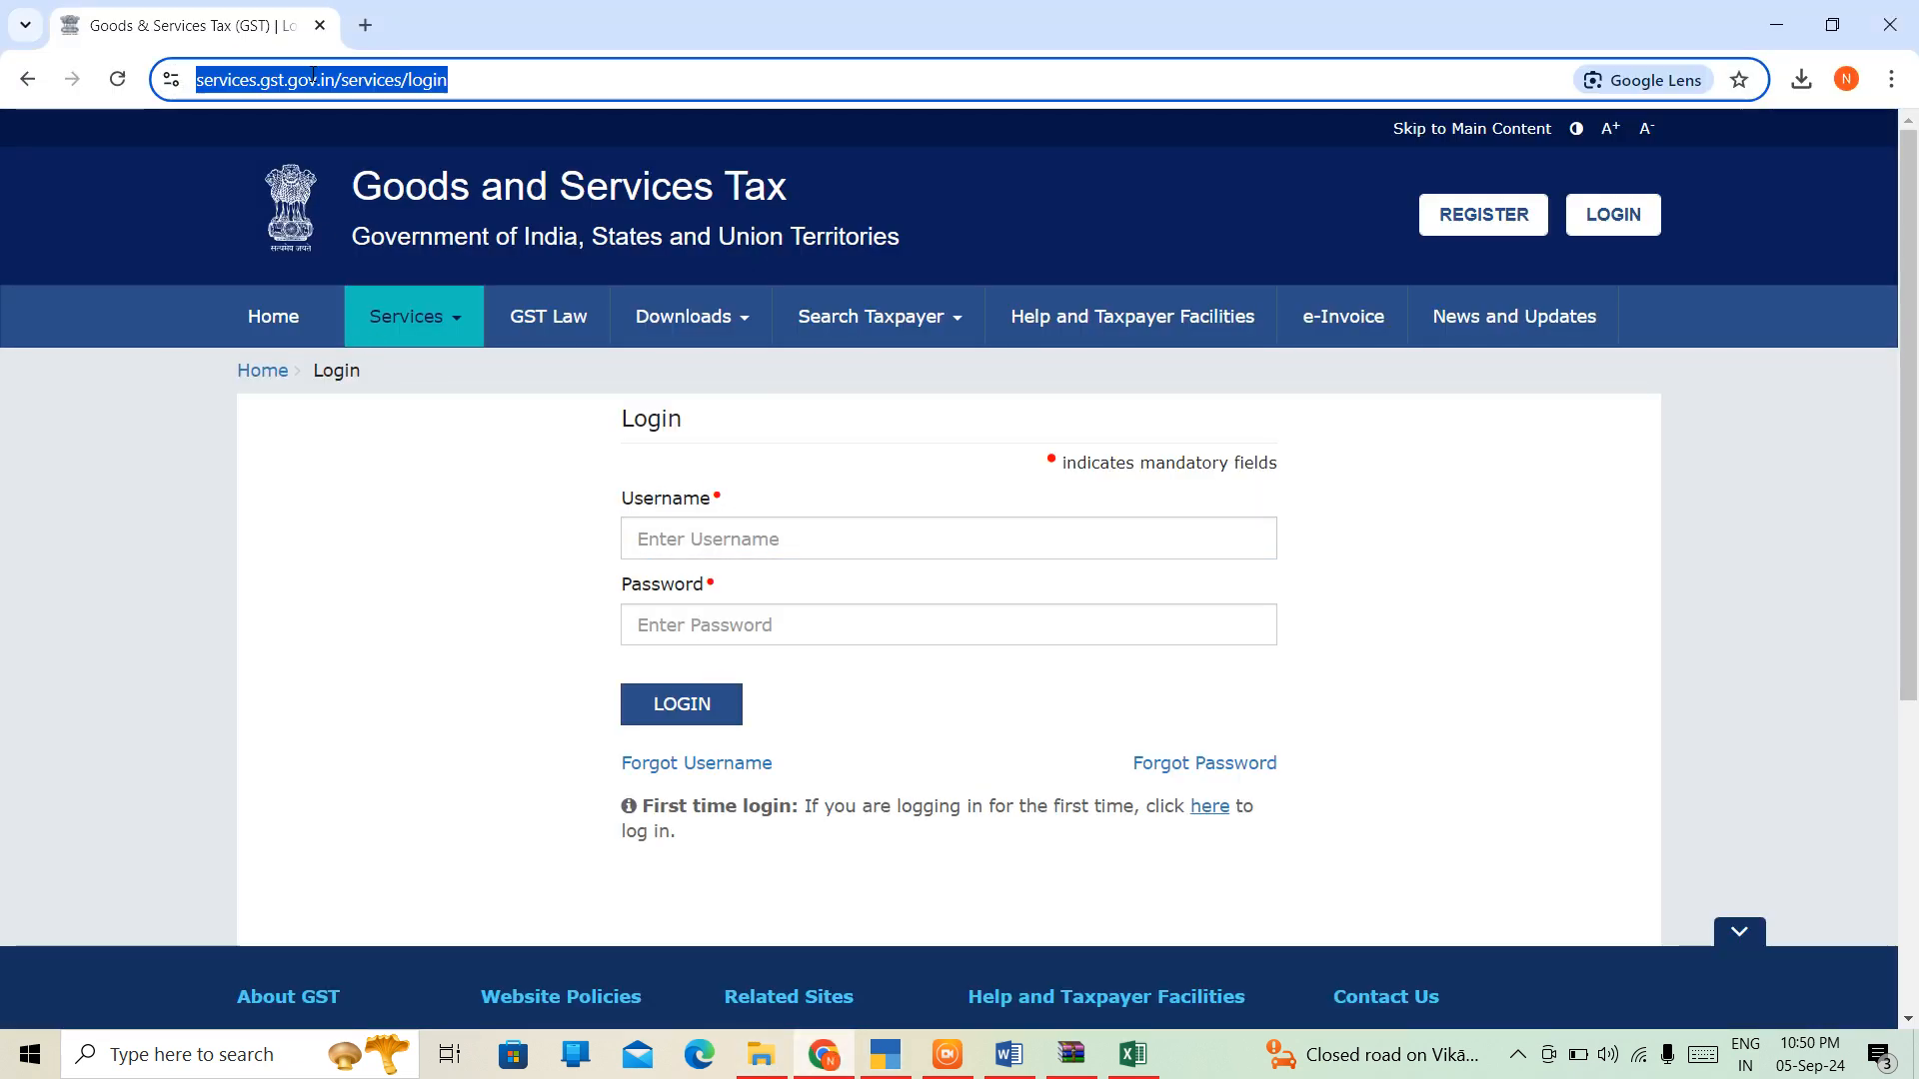
type("h")
key("BackSpace")
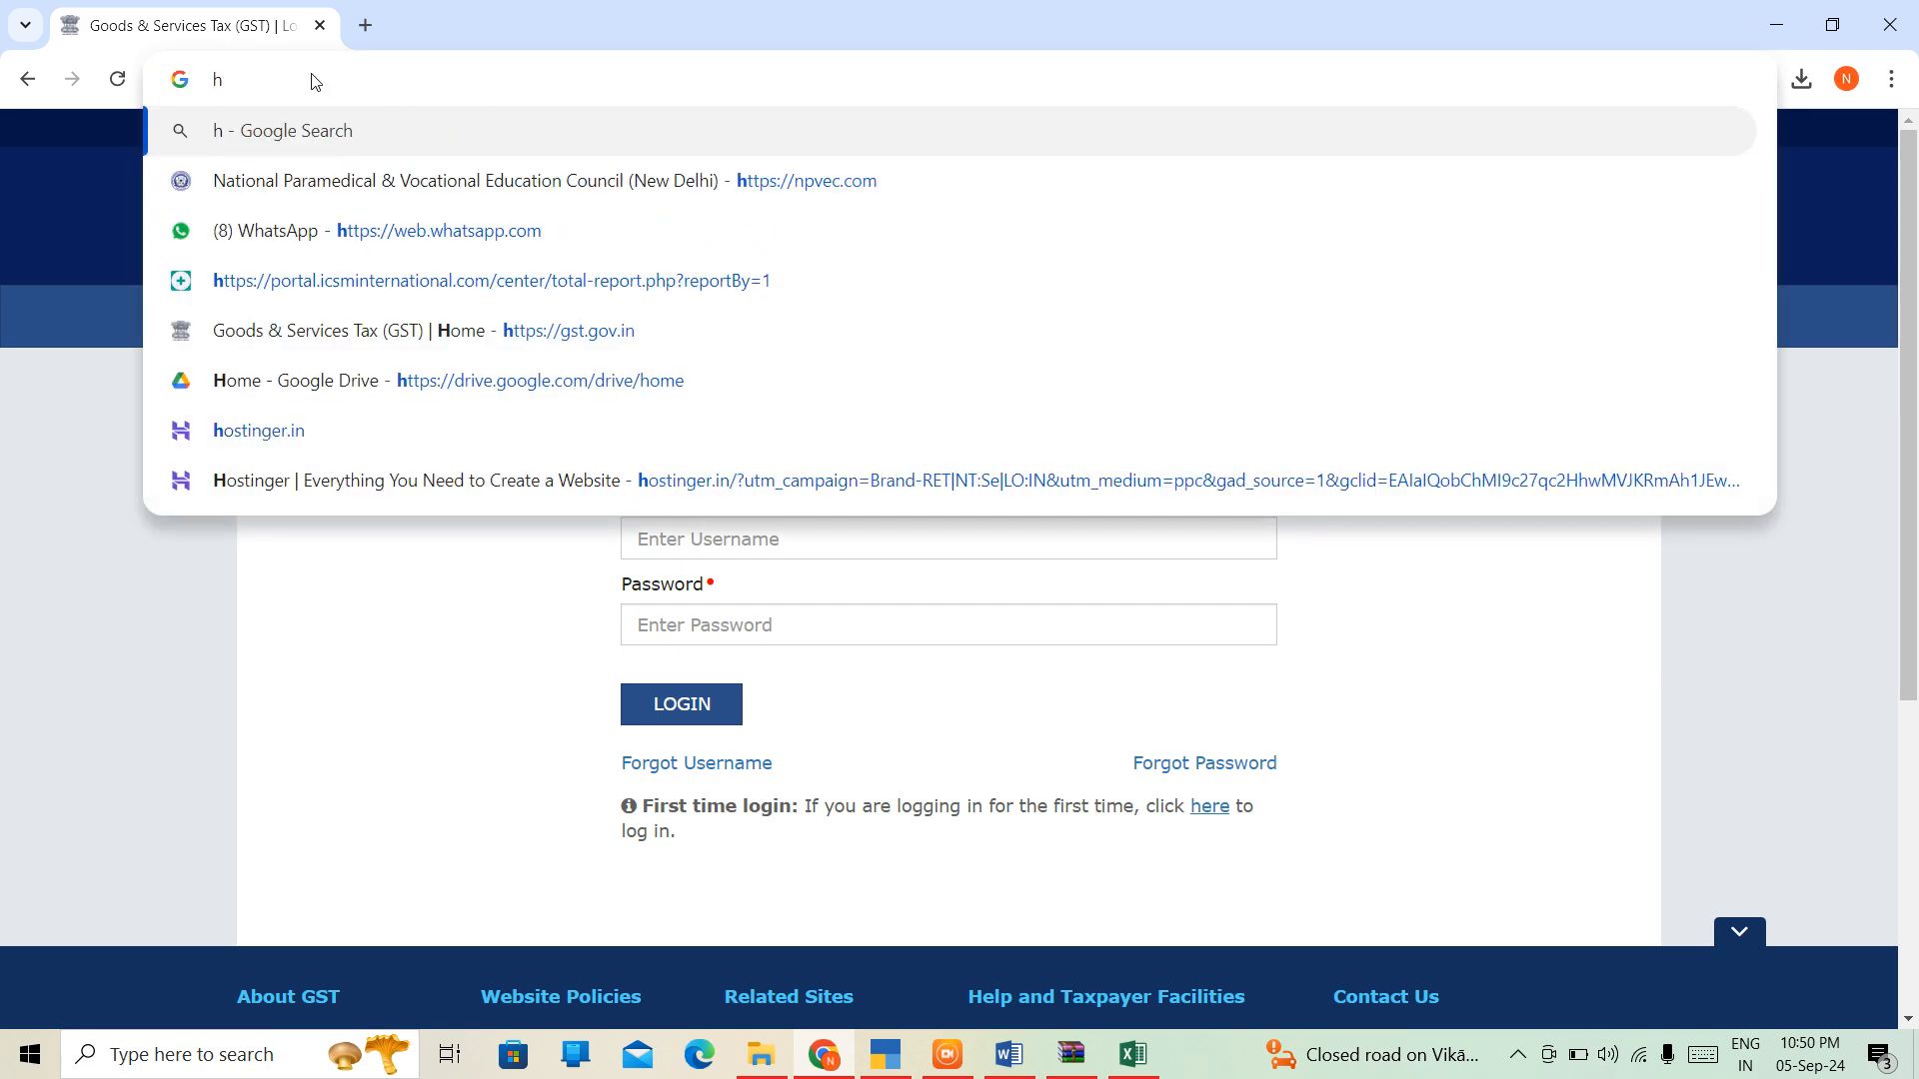
type("gat")
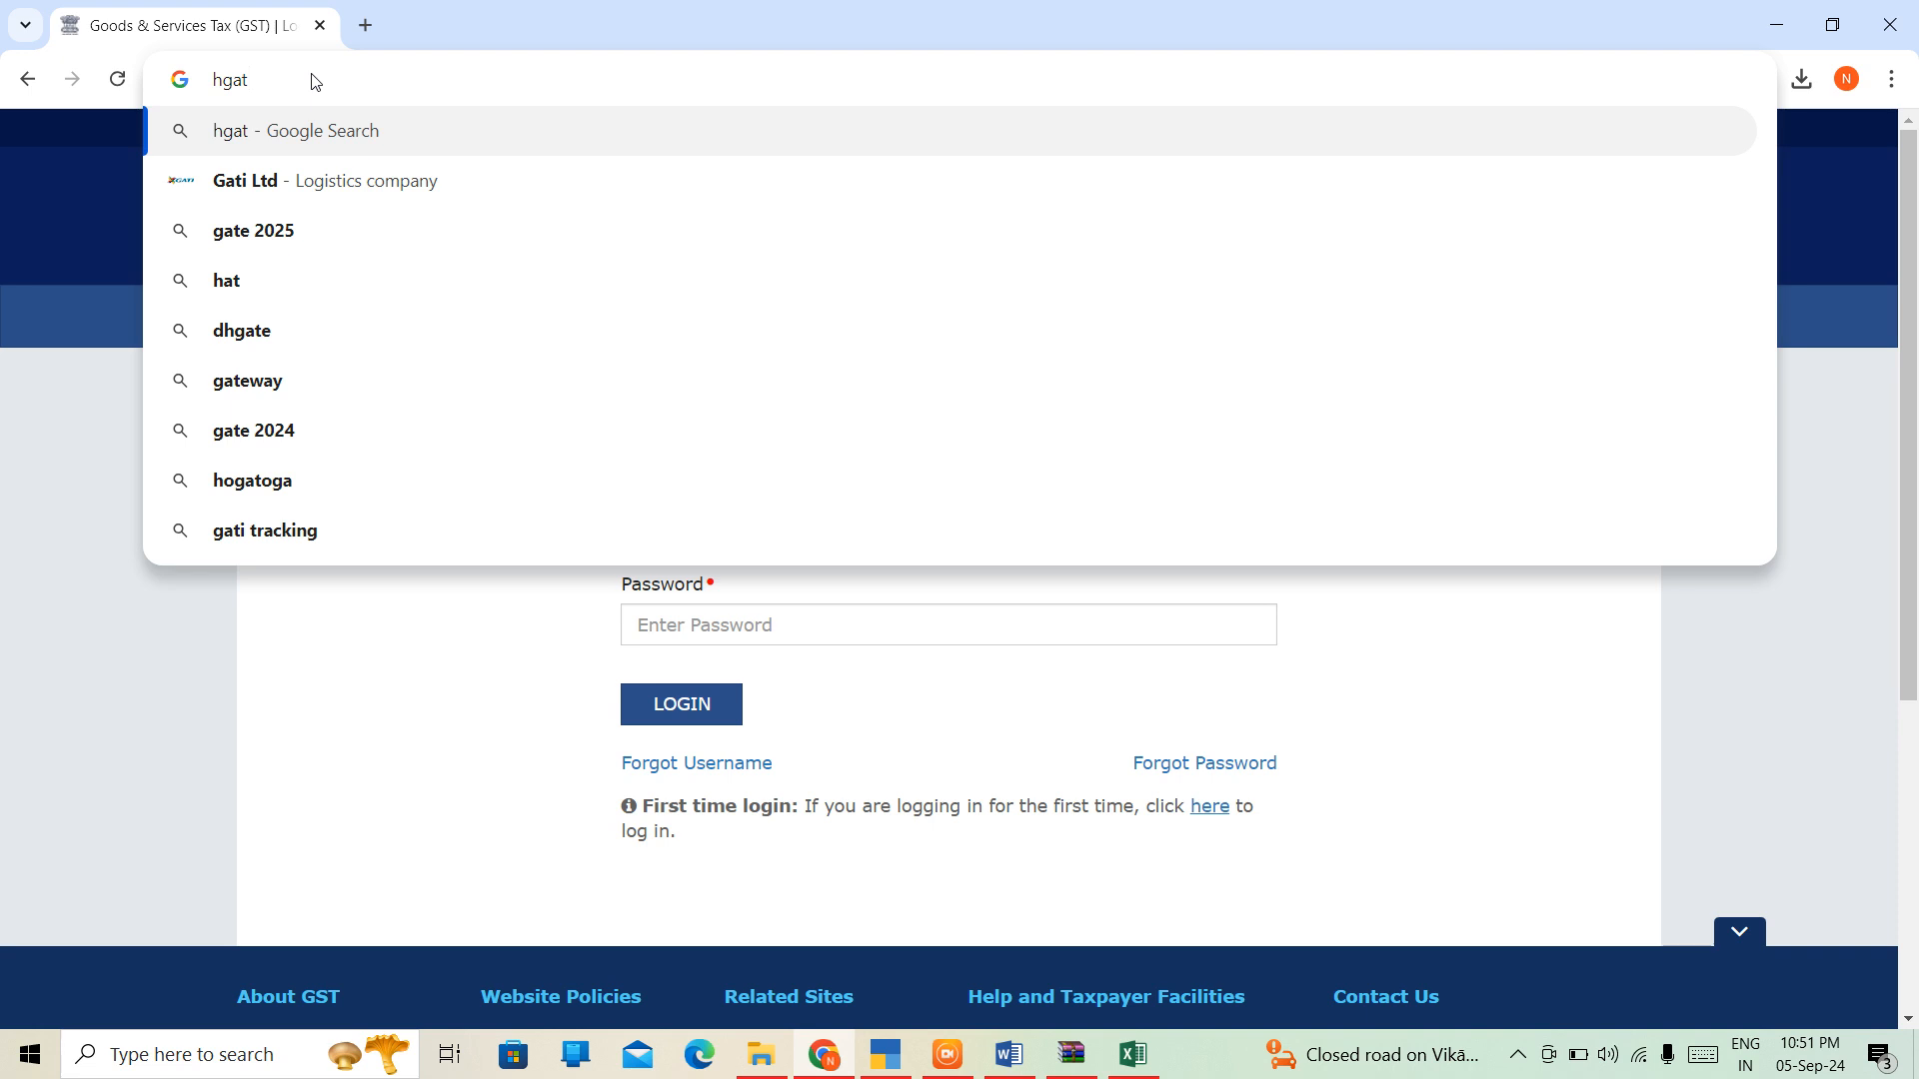
key("BackSpace")
key("BackSpace")
key("BackSpace")
key("BackSpace")
type("gat")
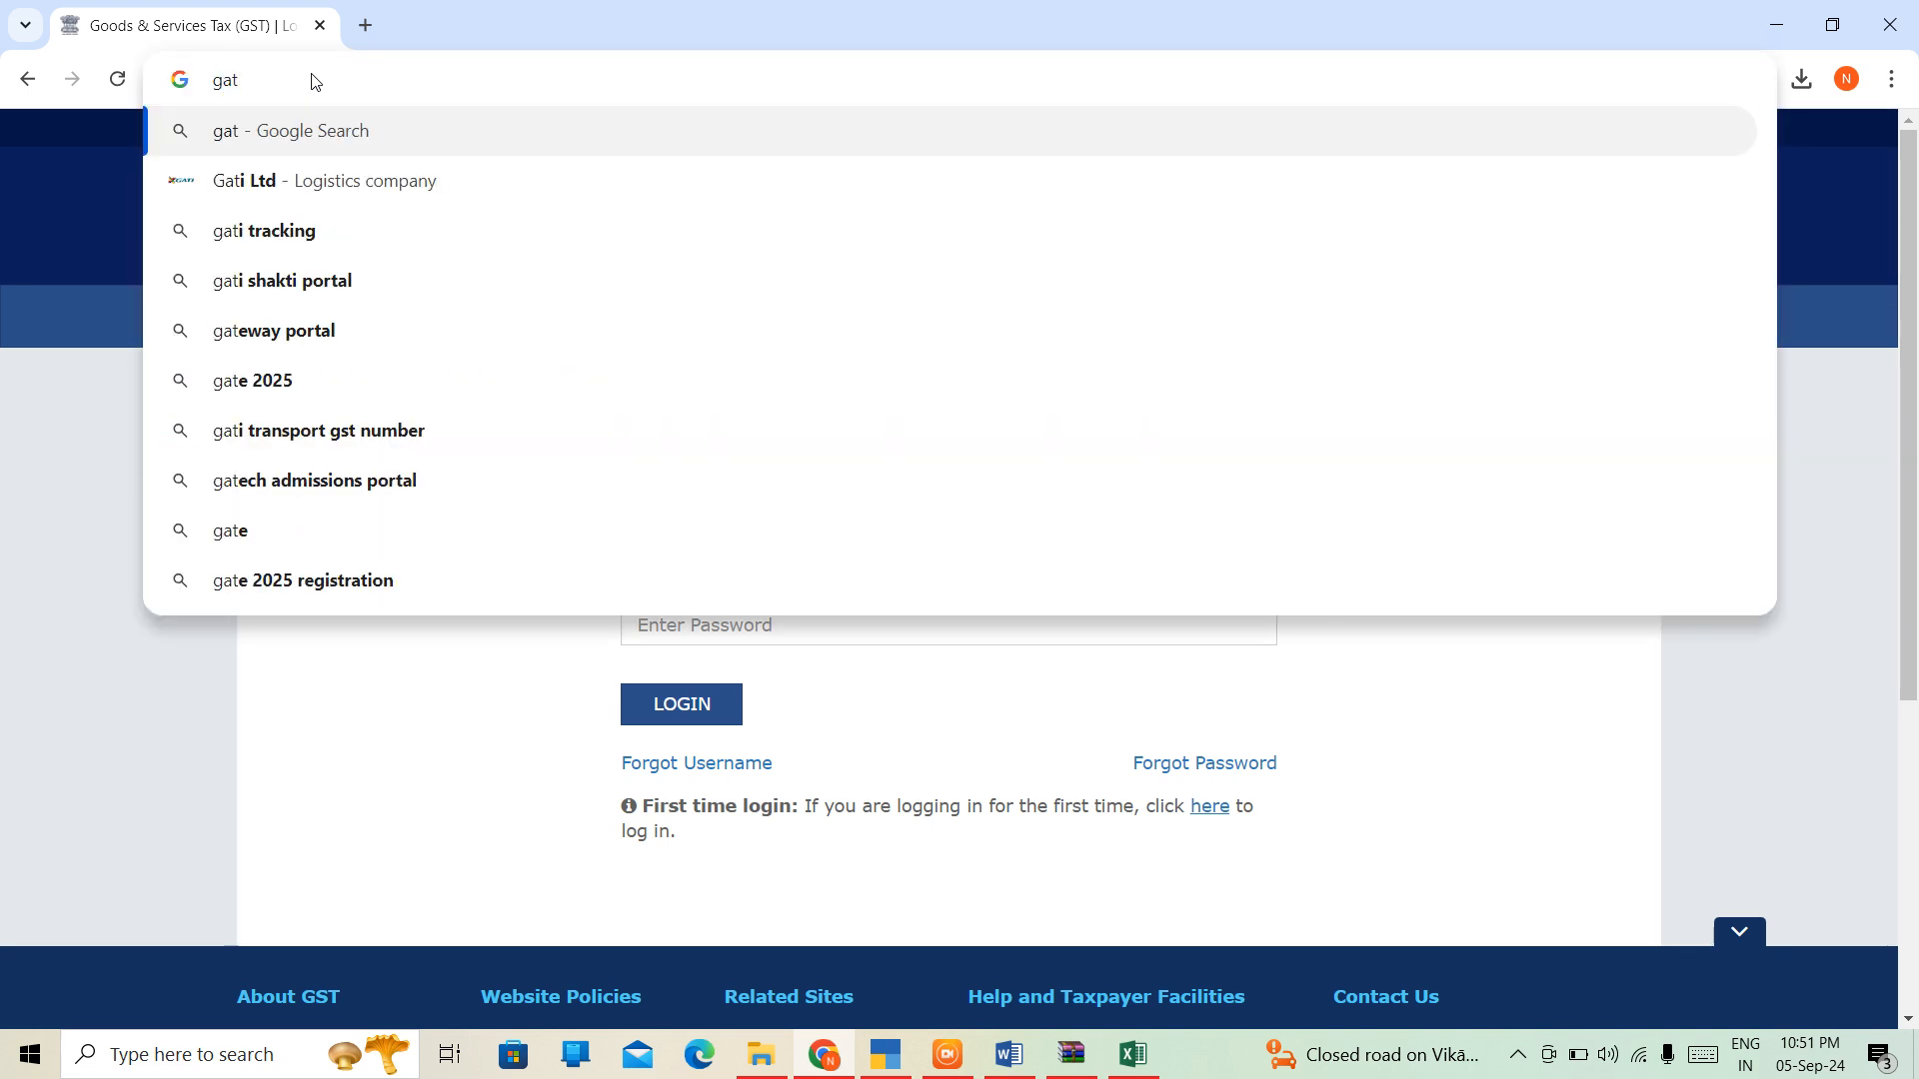
key("BackSpace")
key("BackSpace")
type("st")
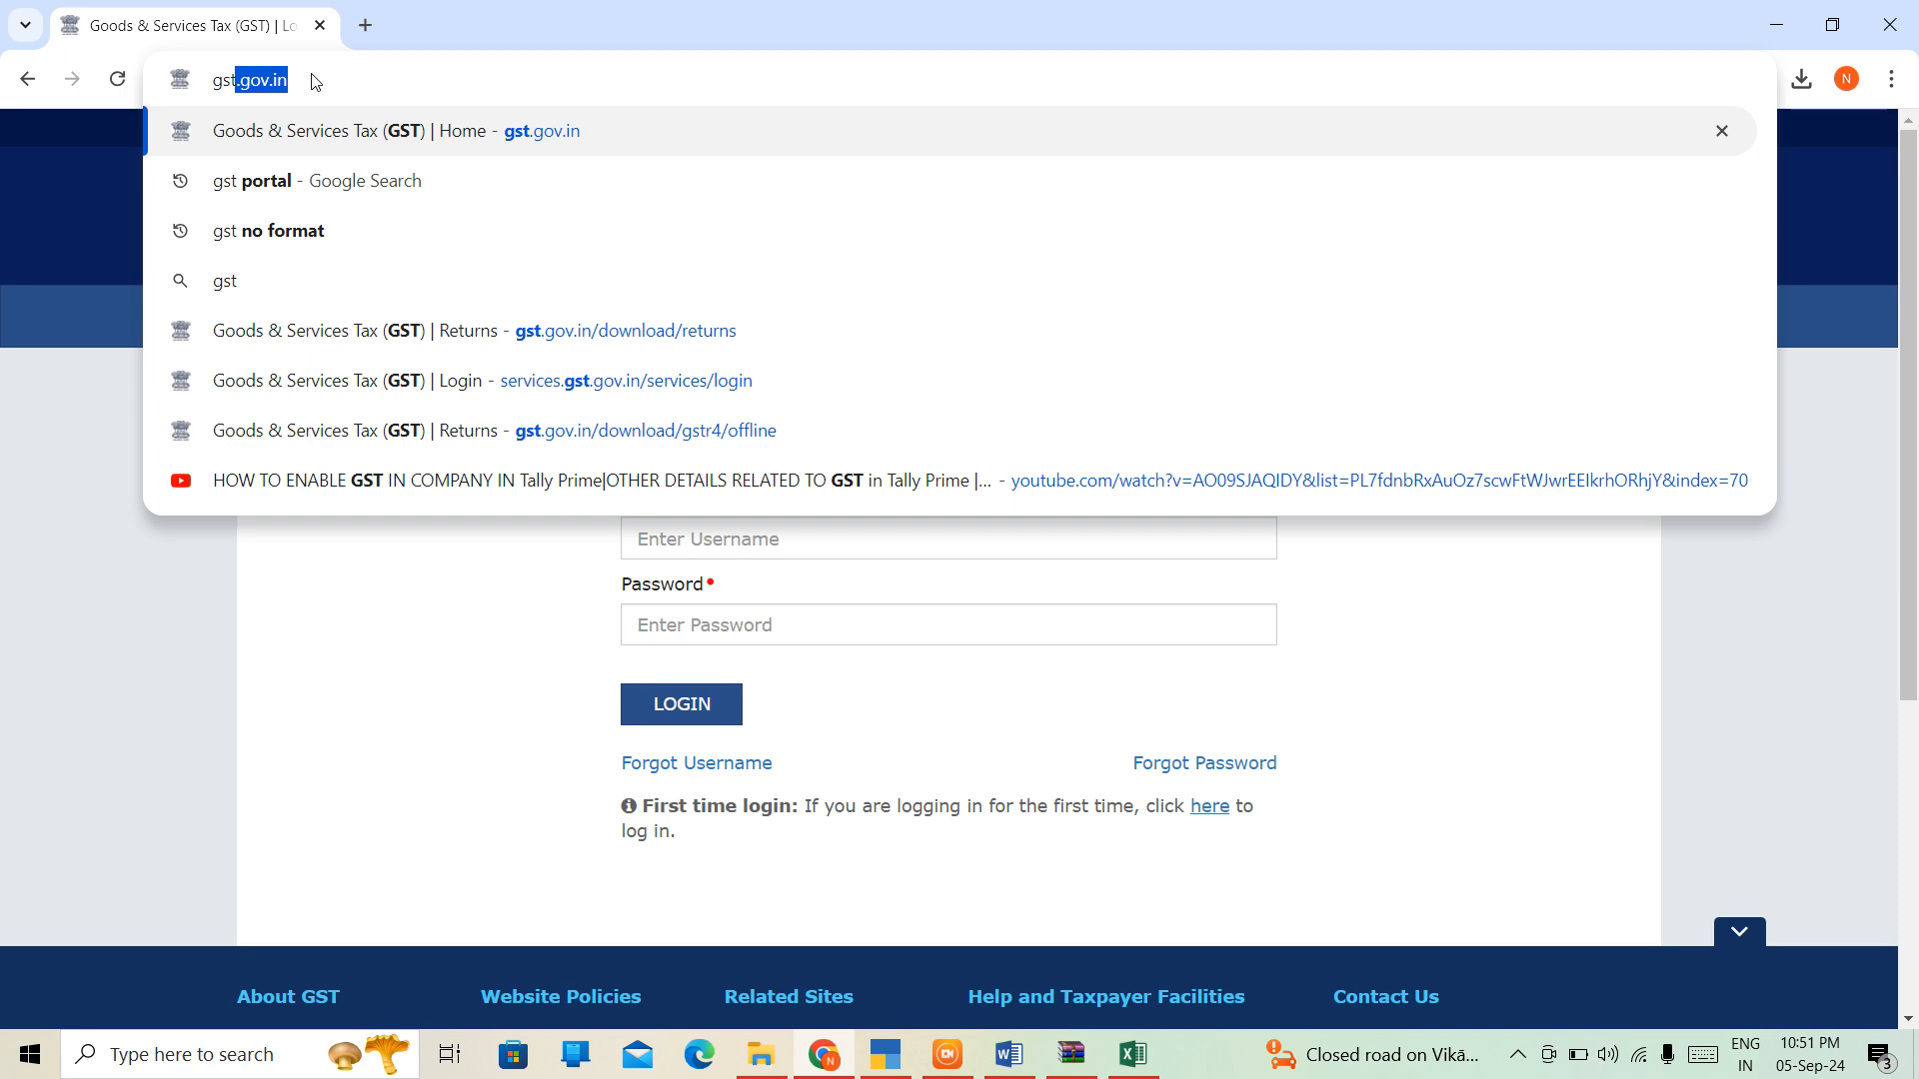
key("Return")
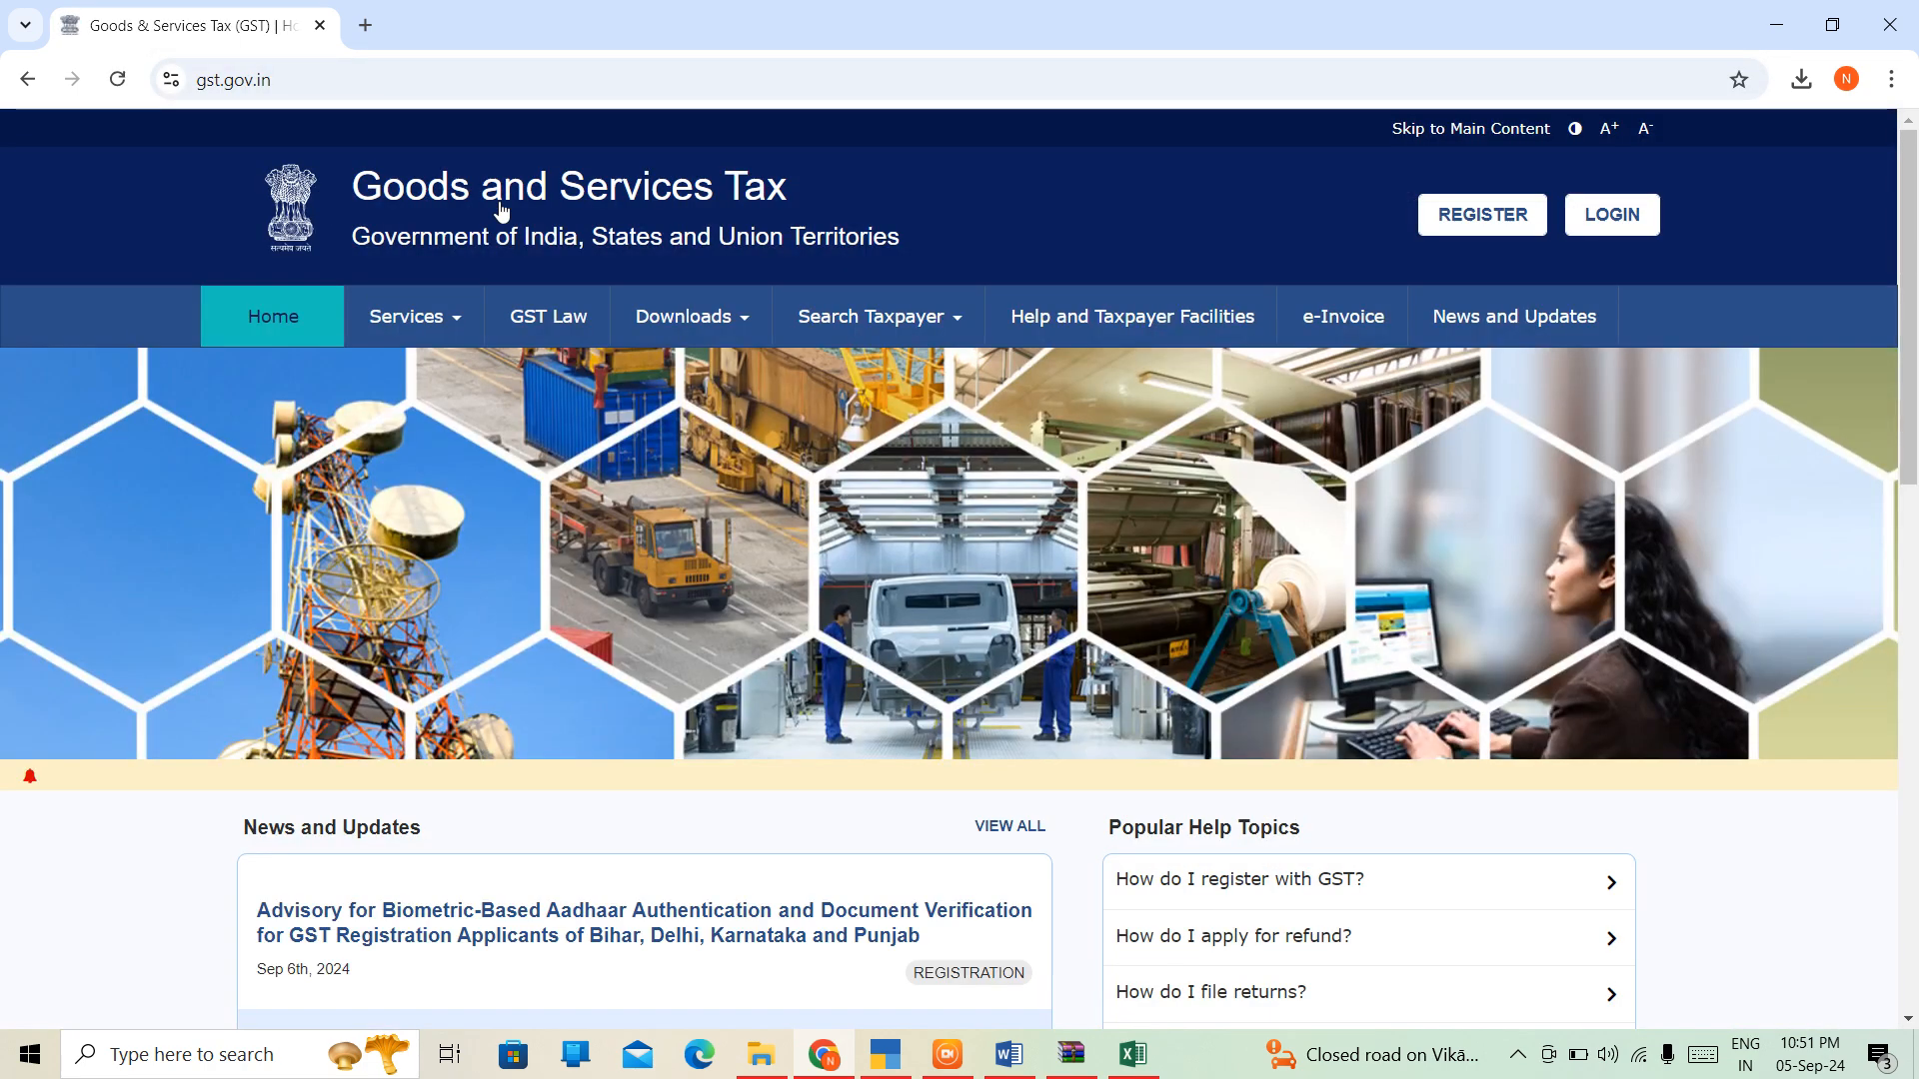
left_click(686, 327)
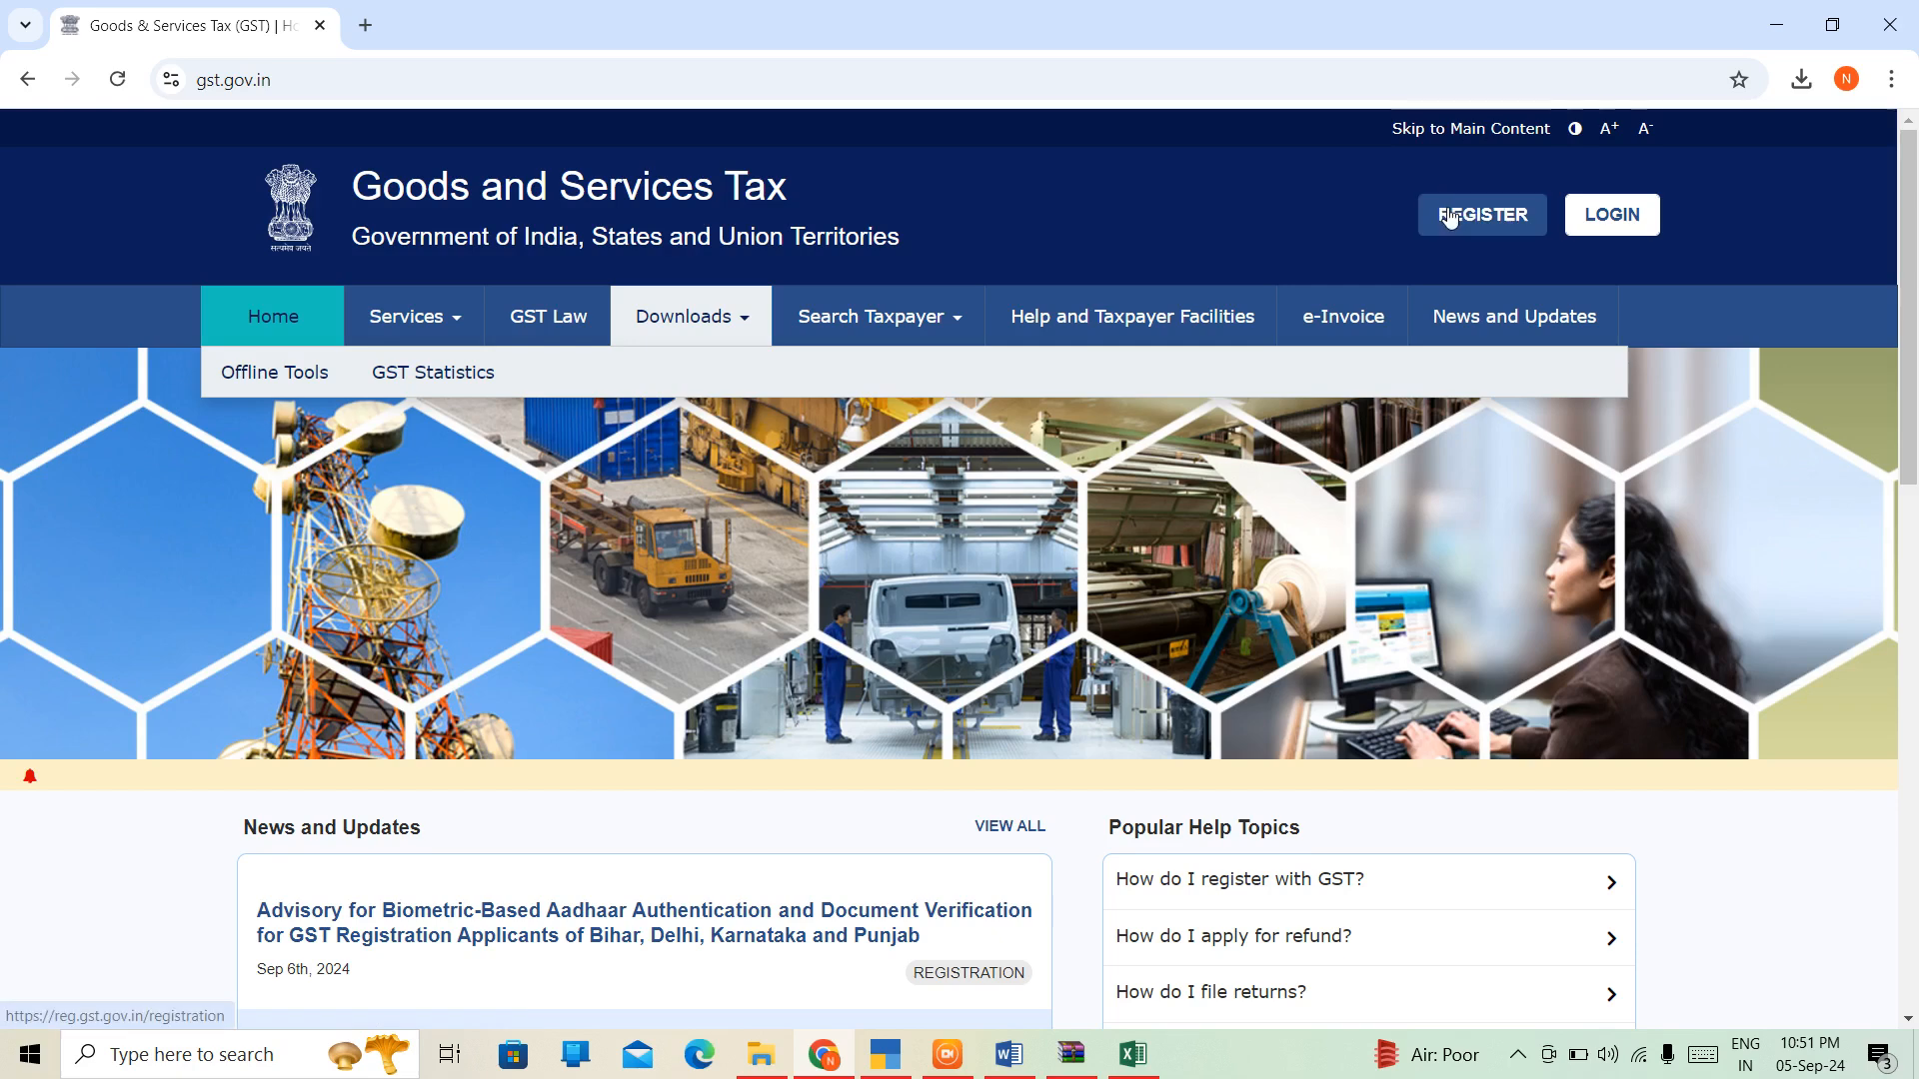
left_click(1608, 217)
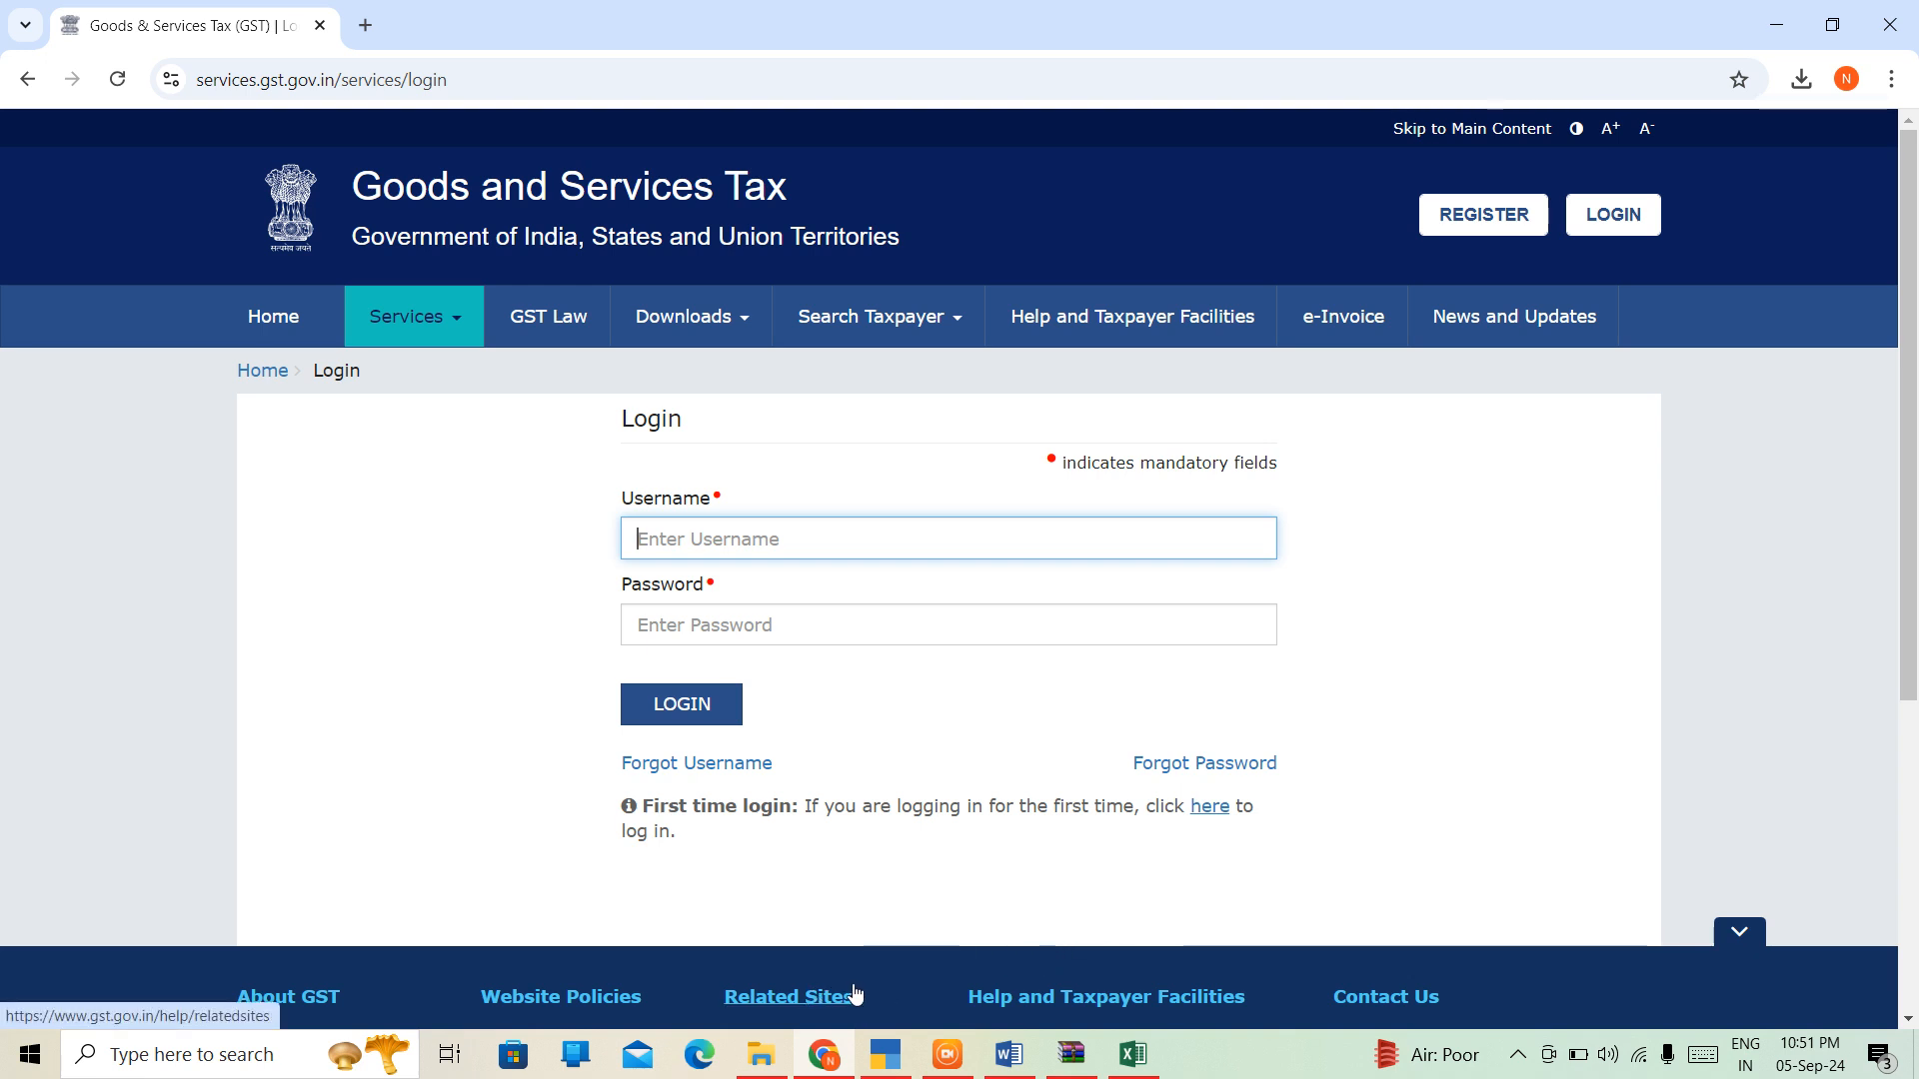
Switch to Word and add "CONSOLIDATED STATEMENT OF ADVANCES PAID/ADVANCE ADJUSTED ON ACCOUNT OF RECIEPT OF SUPPLY" as item 8 under GSTR-4 DETAILS.
left_click(997, 1065)
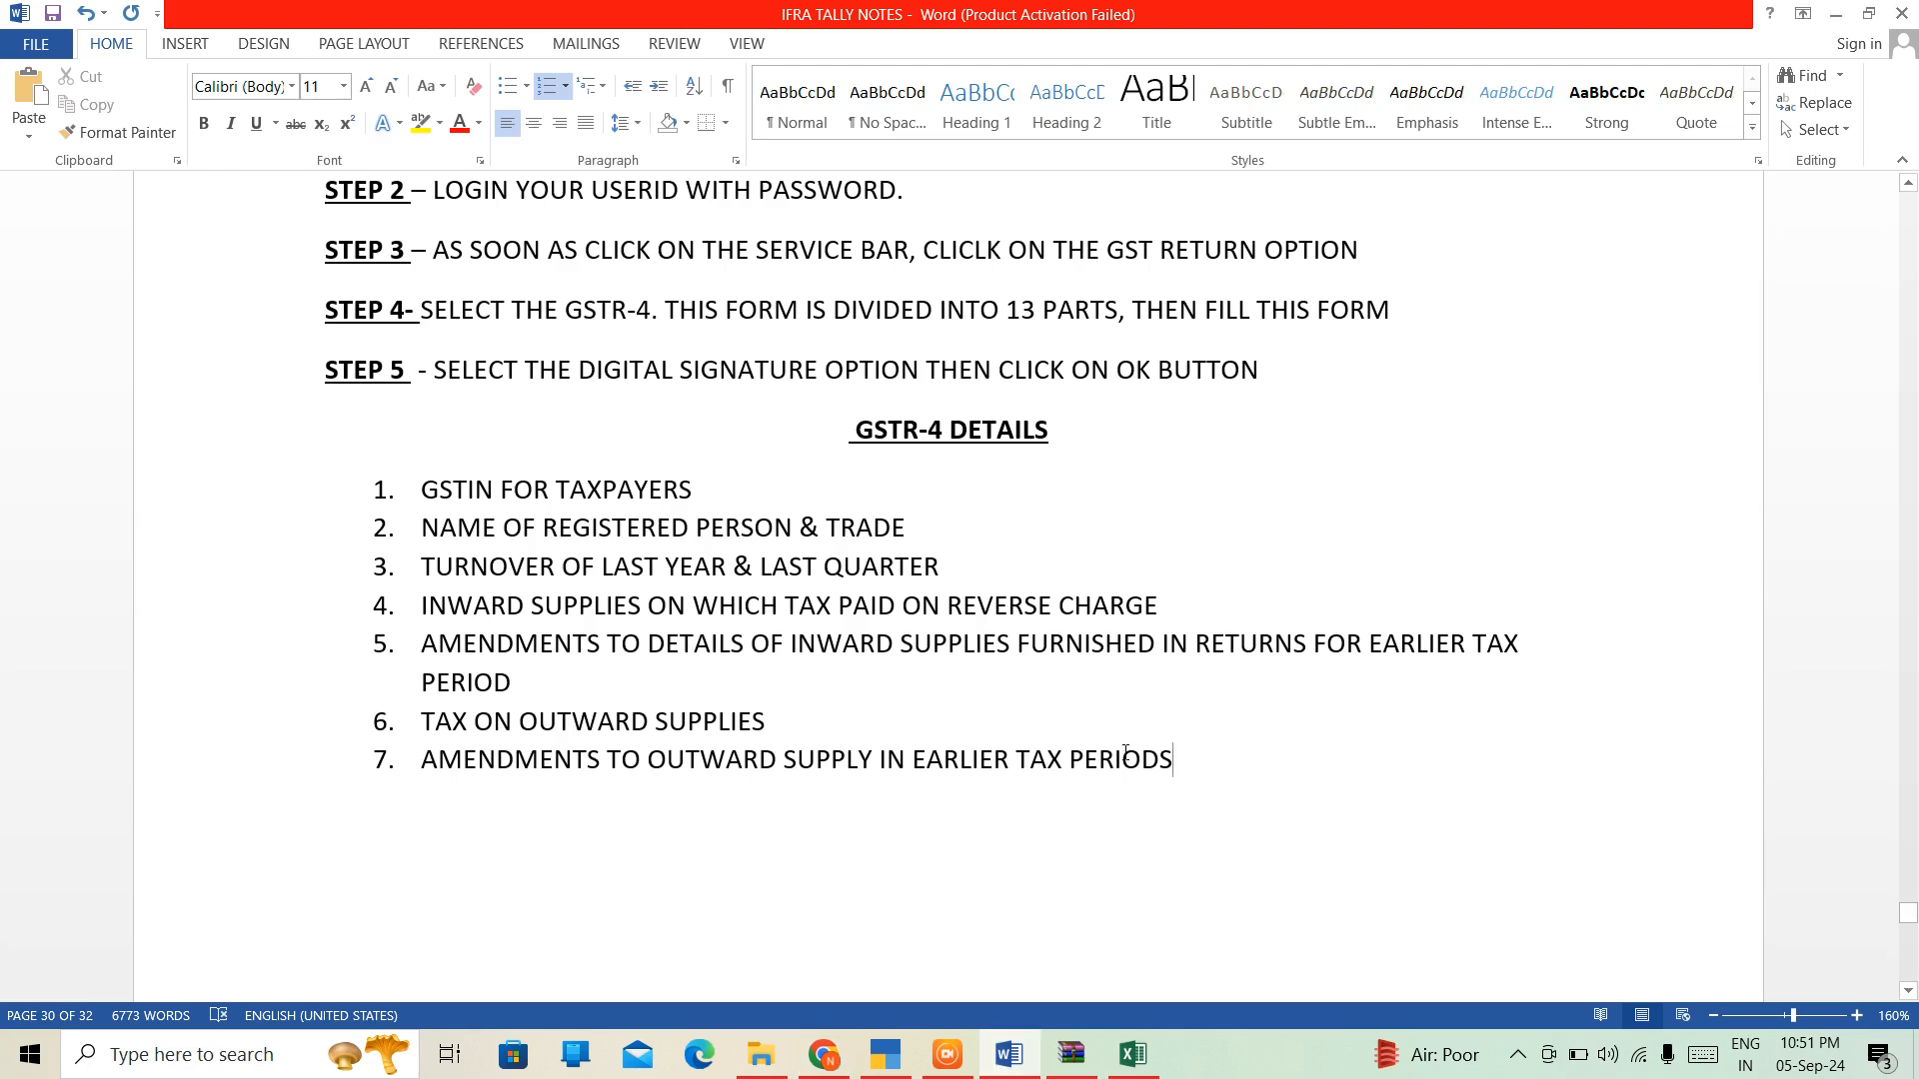
key("Return")
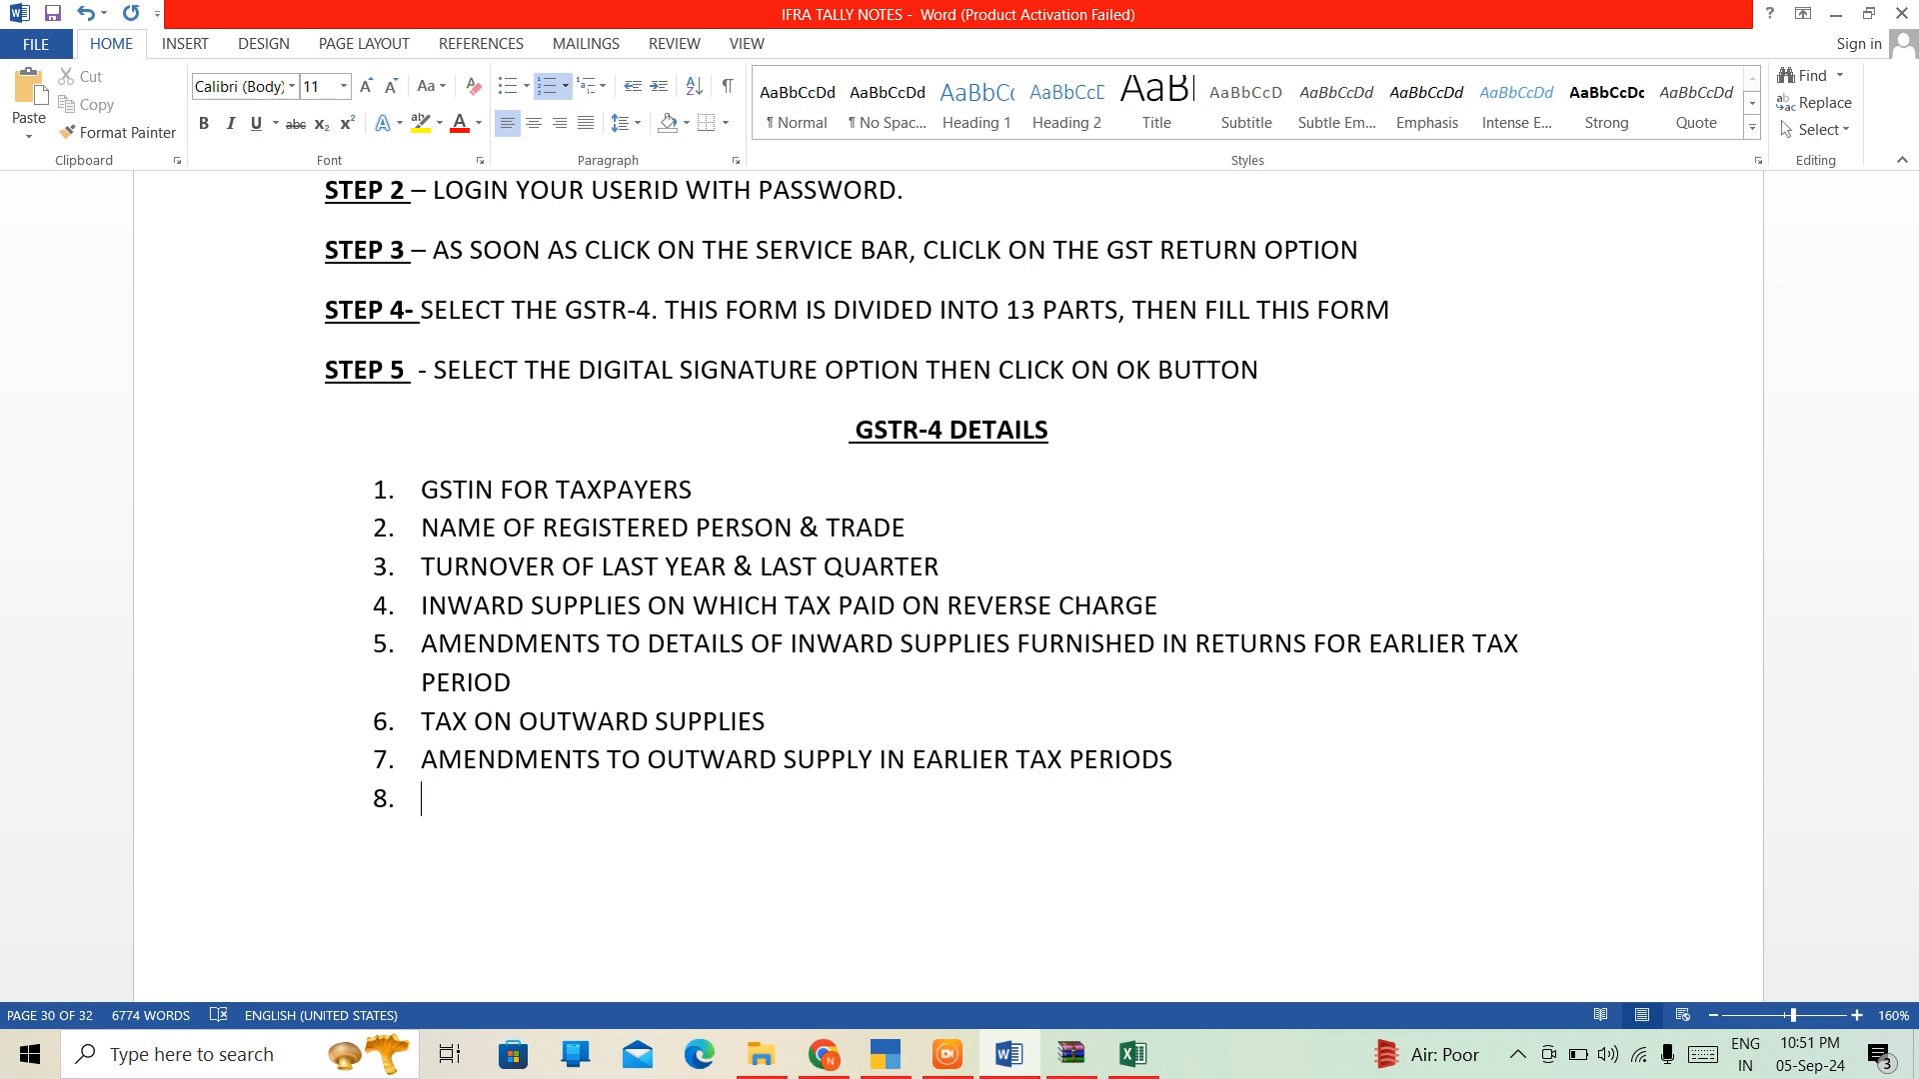
type("c")
key("BackSpace")
type("CONSOLIDAS")
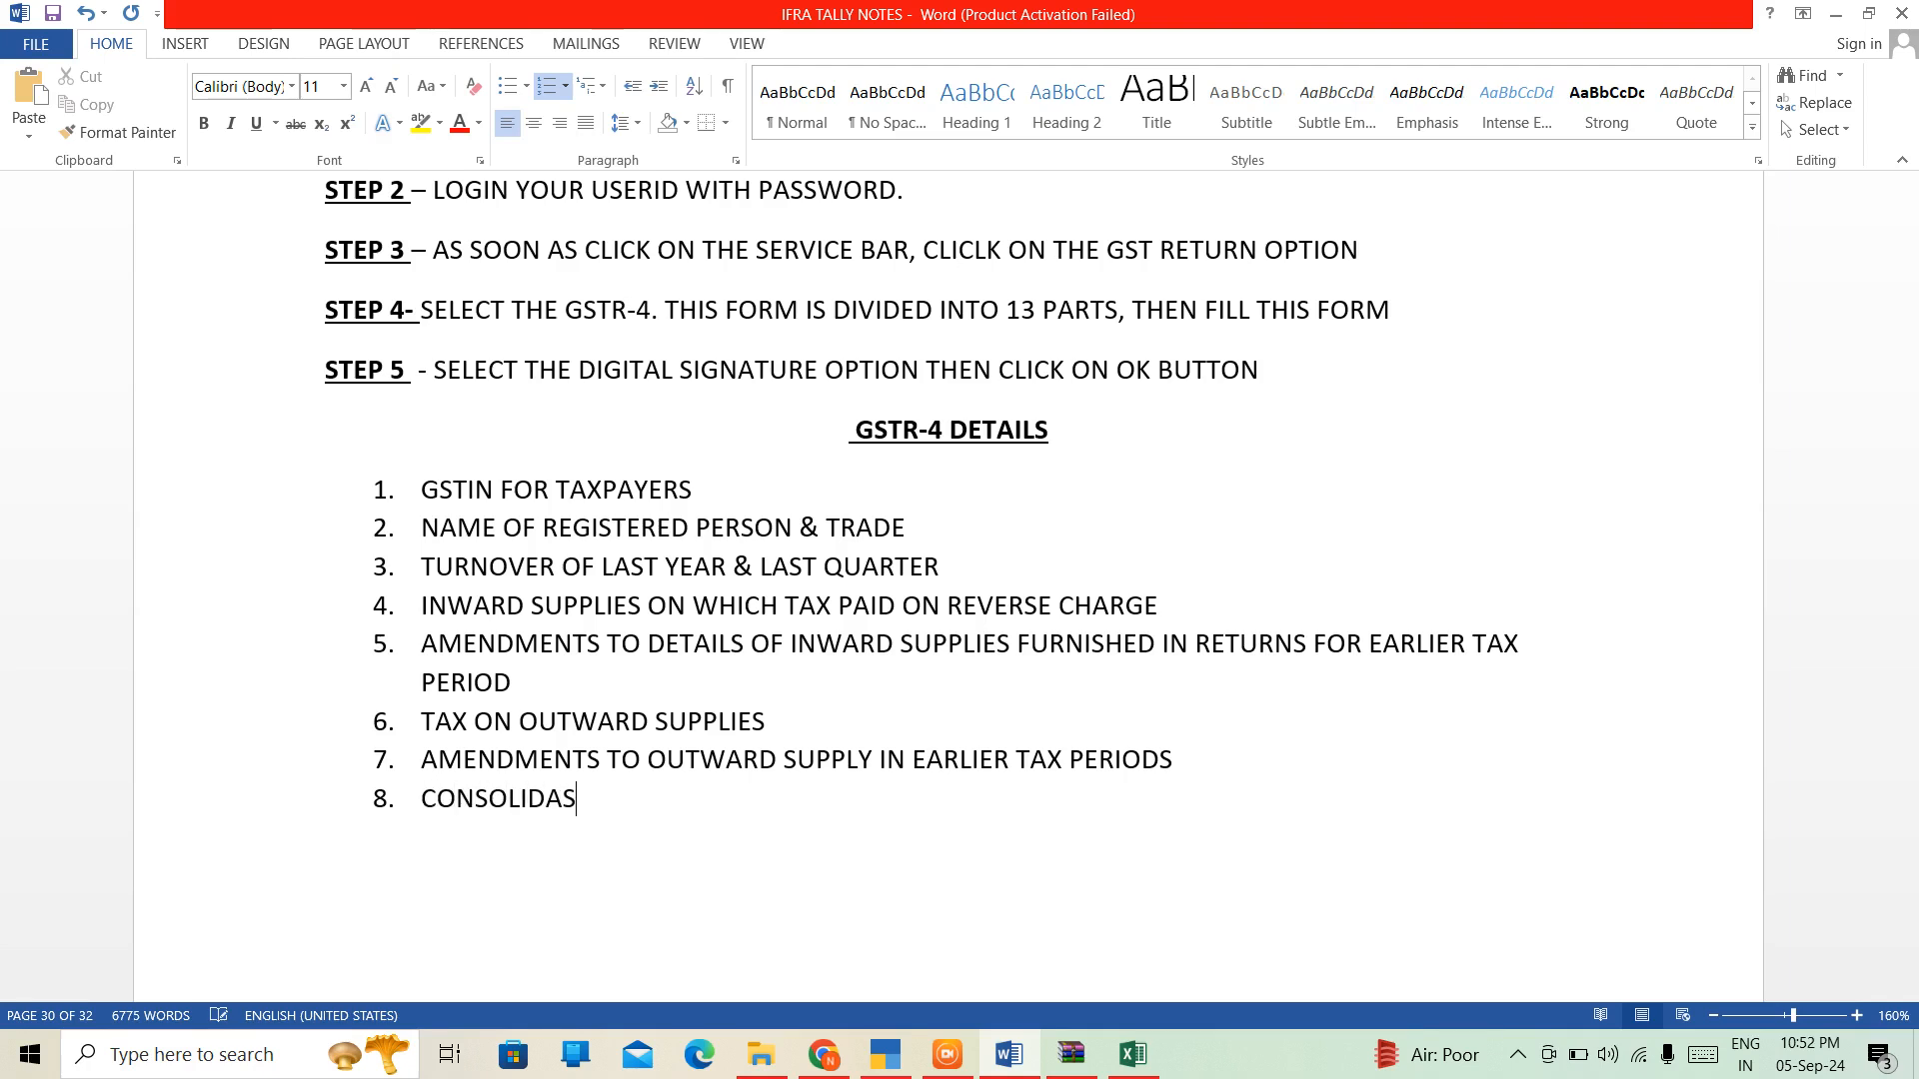
key("BackSpace")
type("TED STATEMENT")
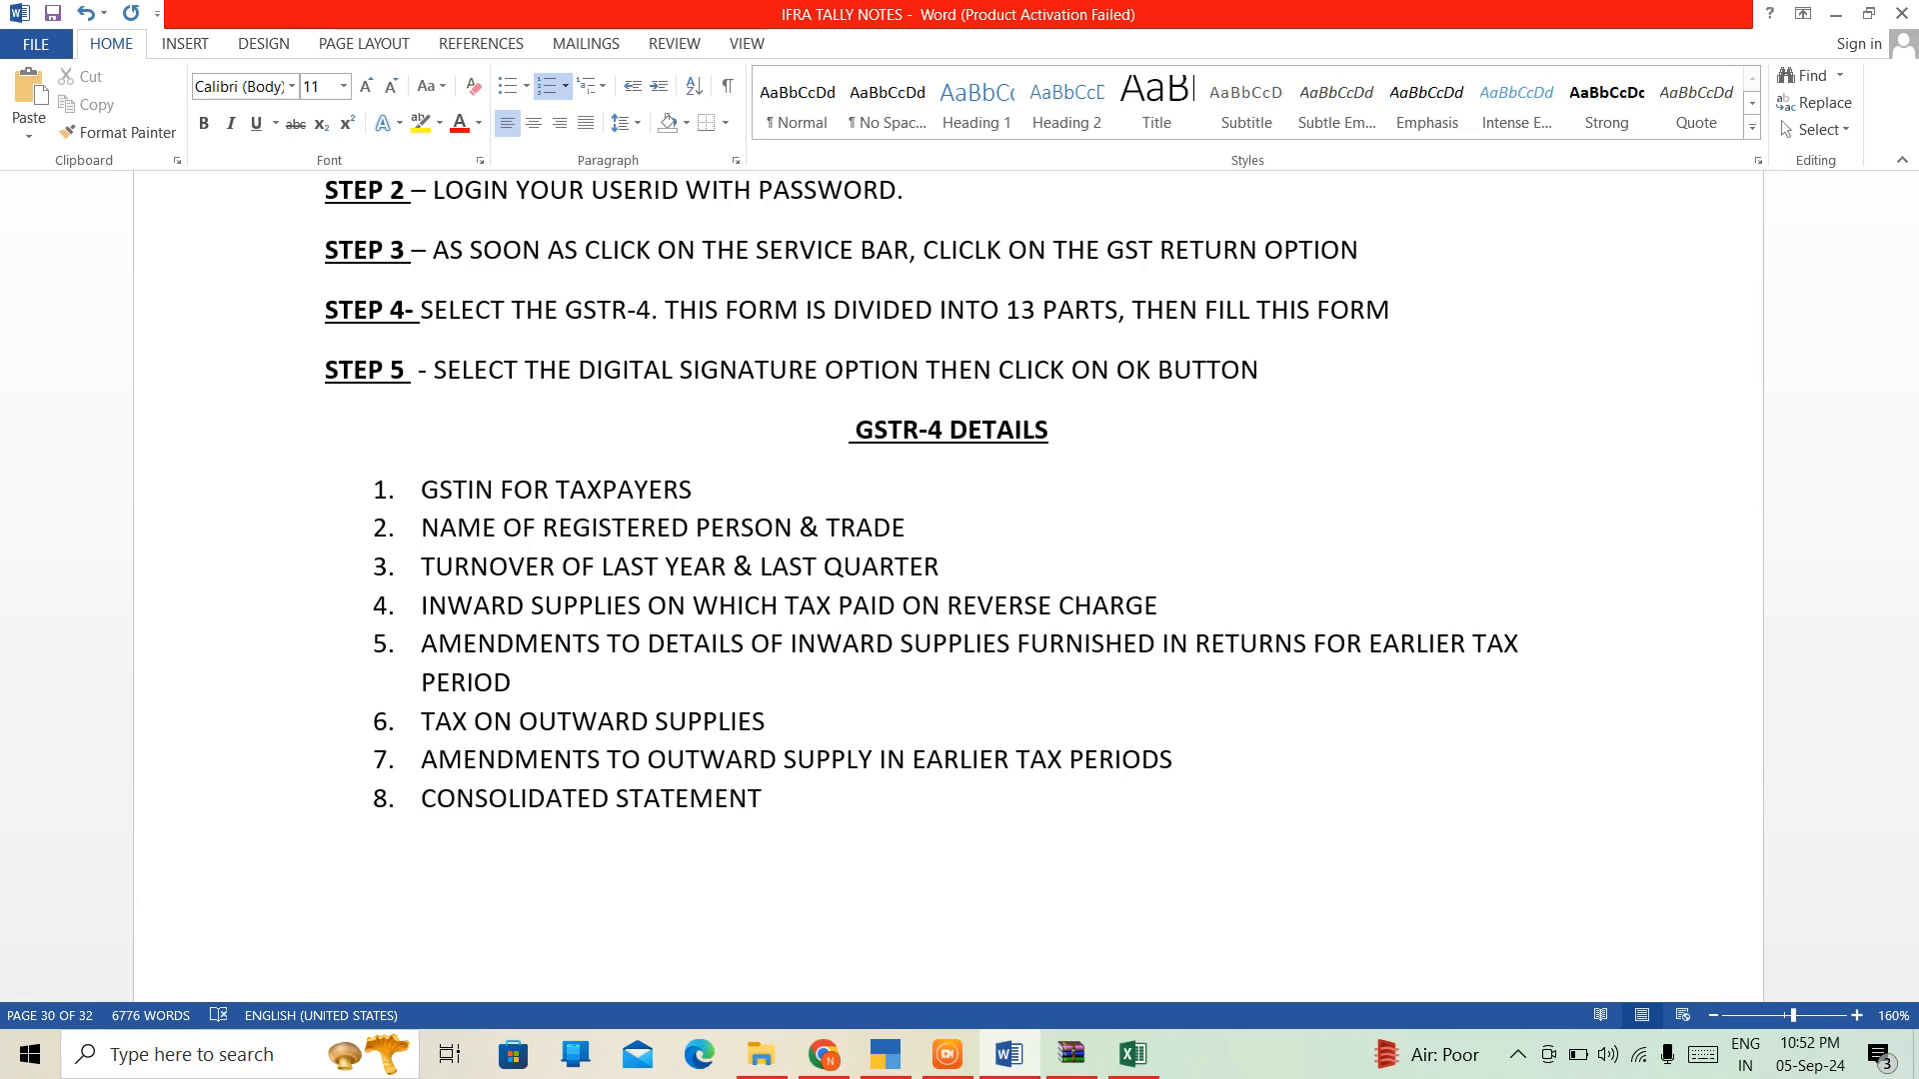
type(" OF ADVANCES ")
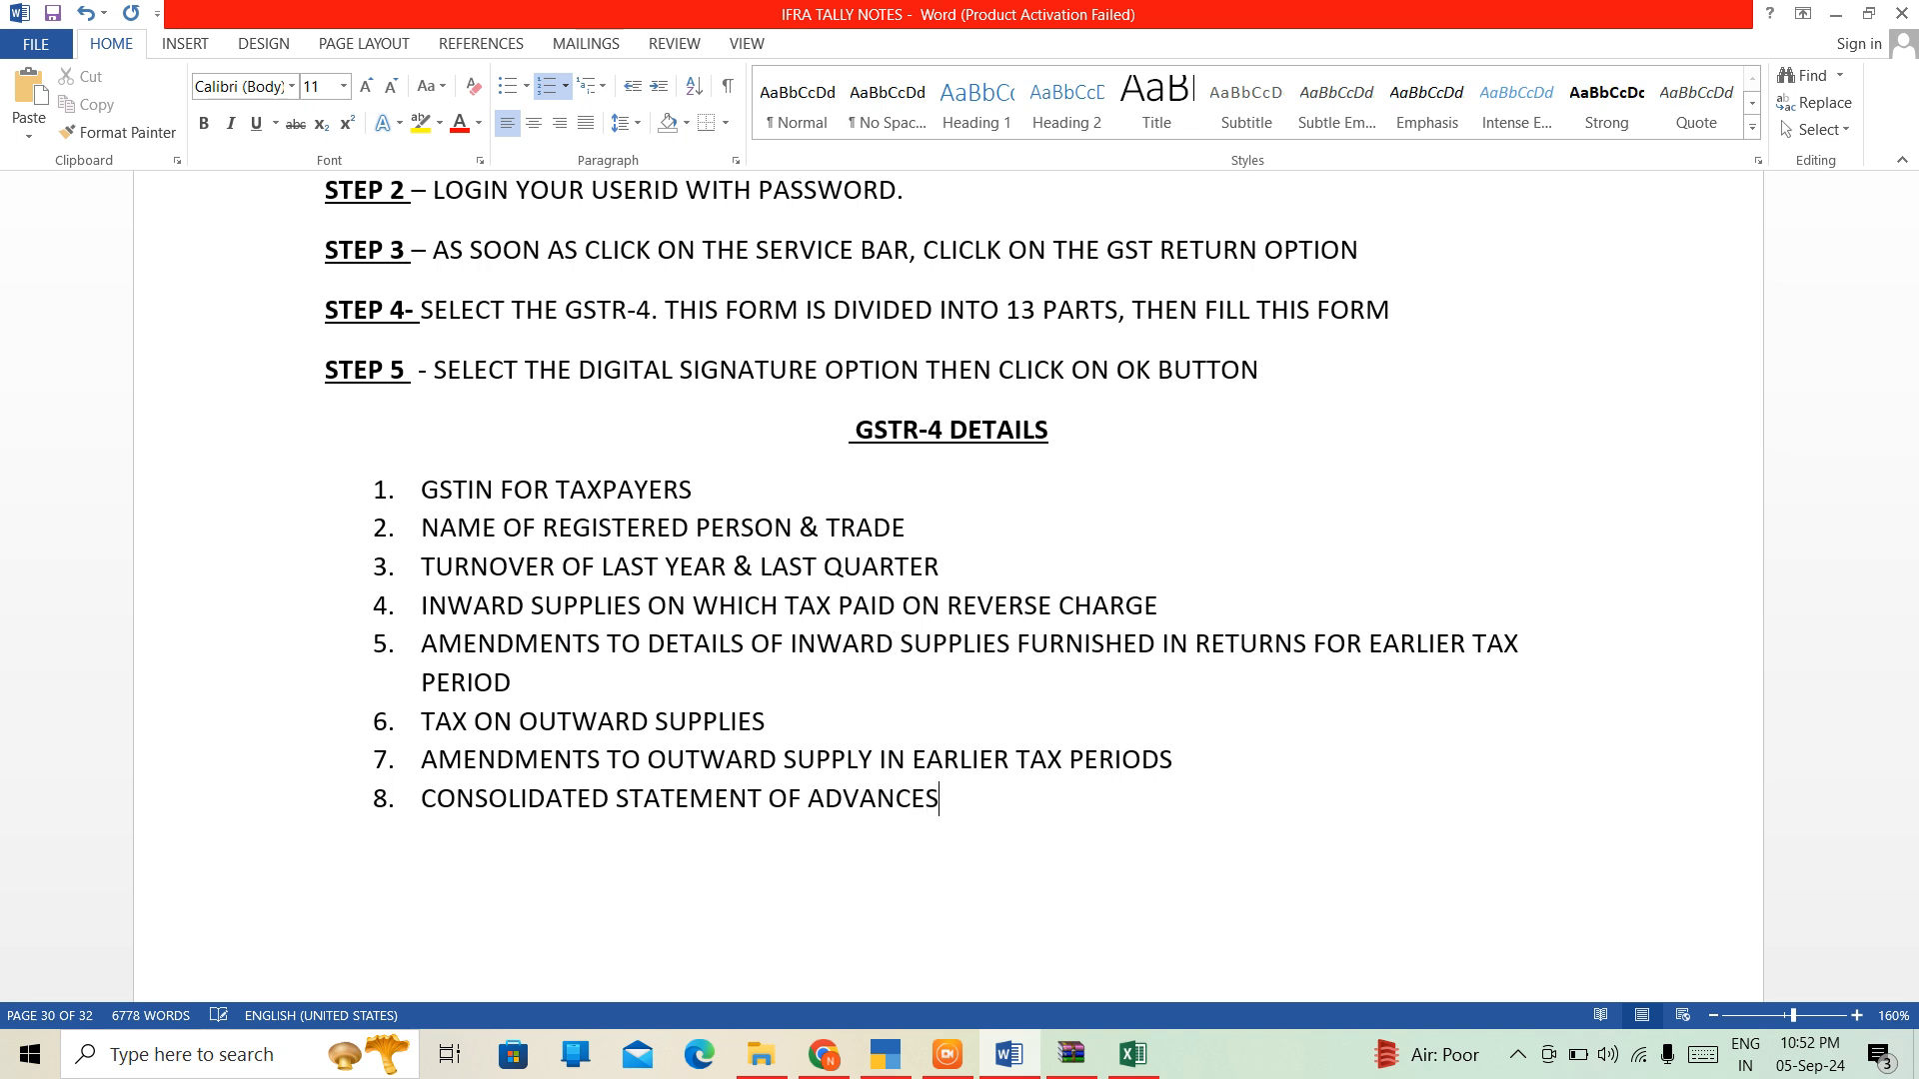
type("PAID/")
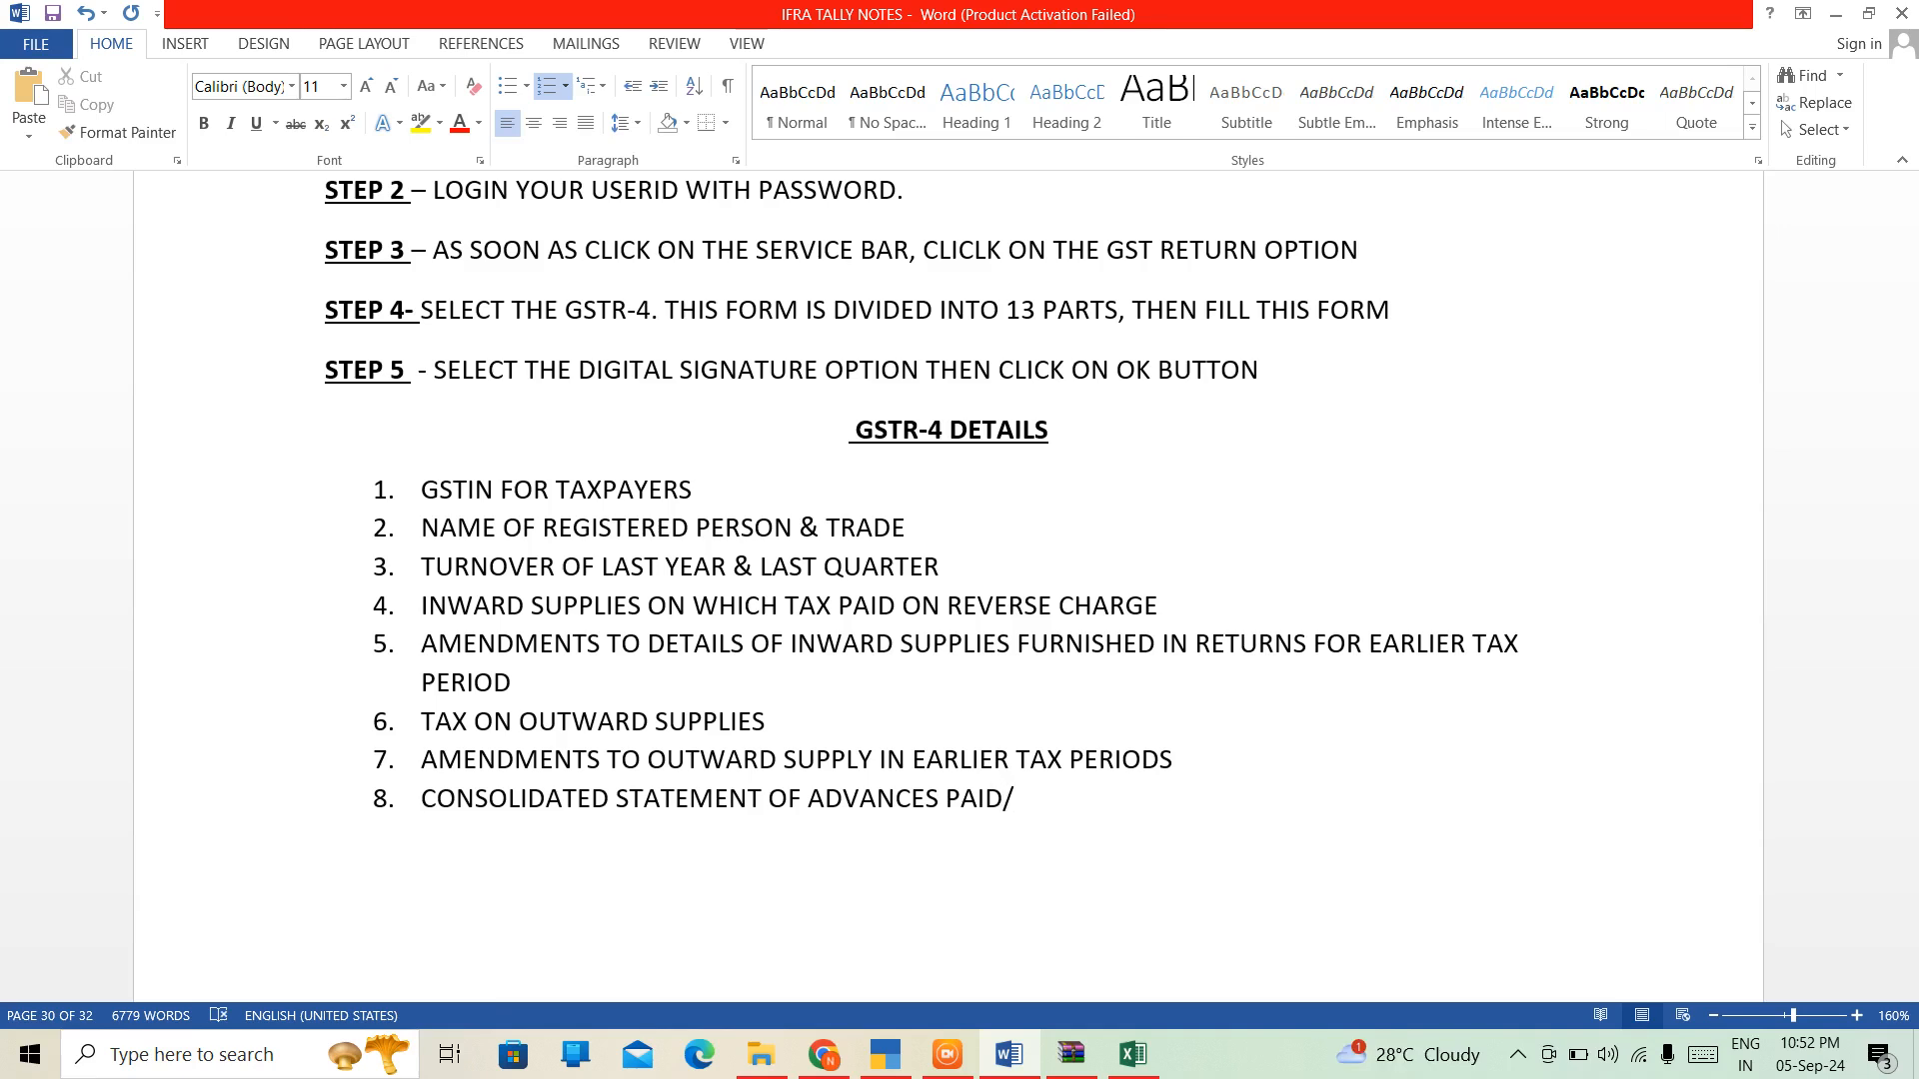
type("ADVANCE ADJUSTED")
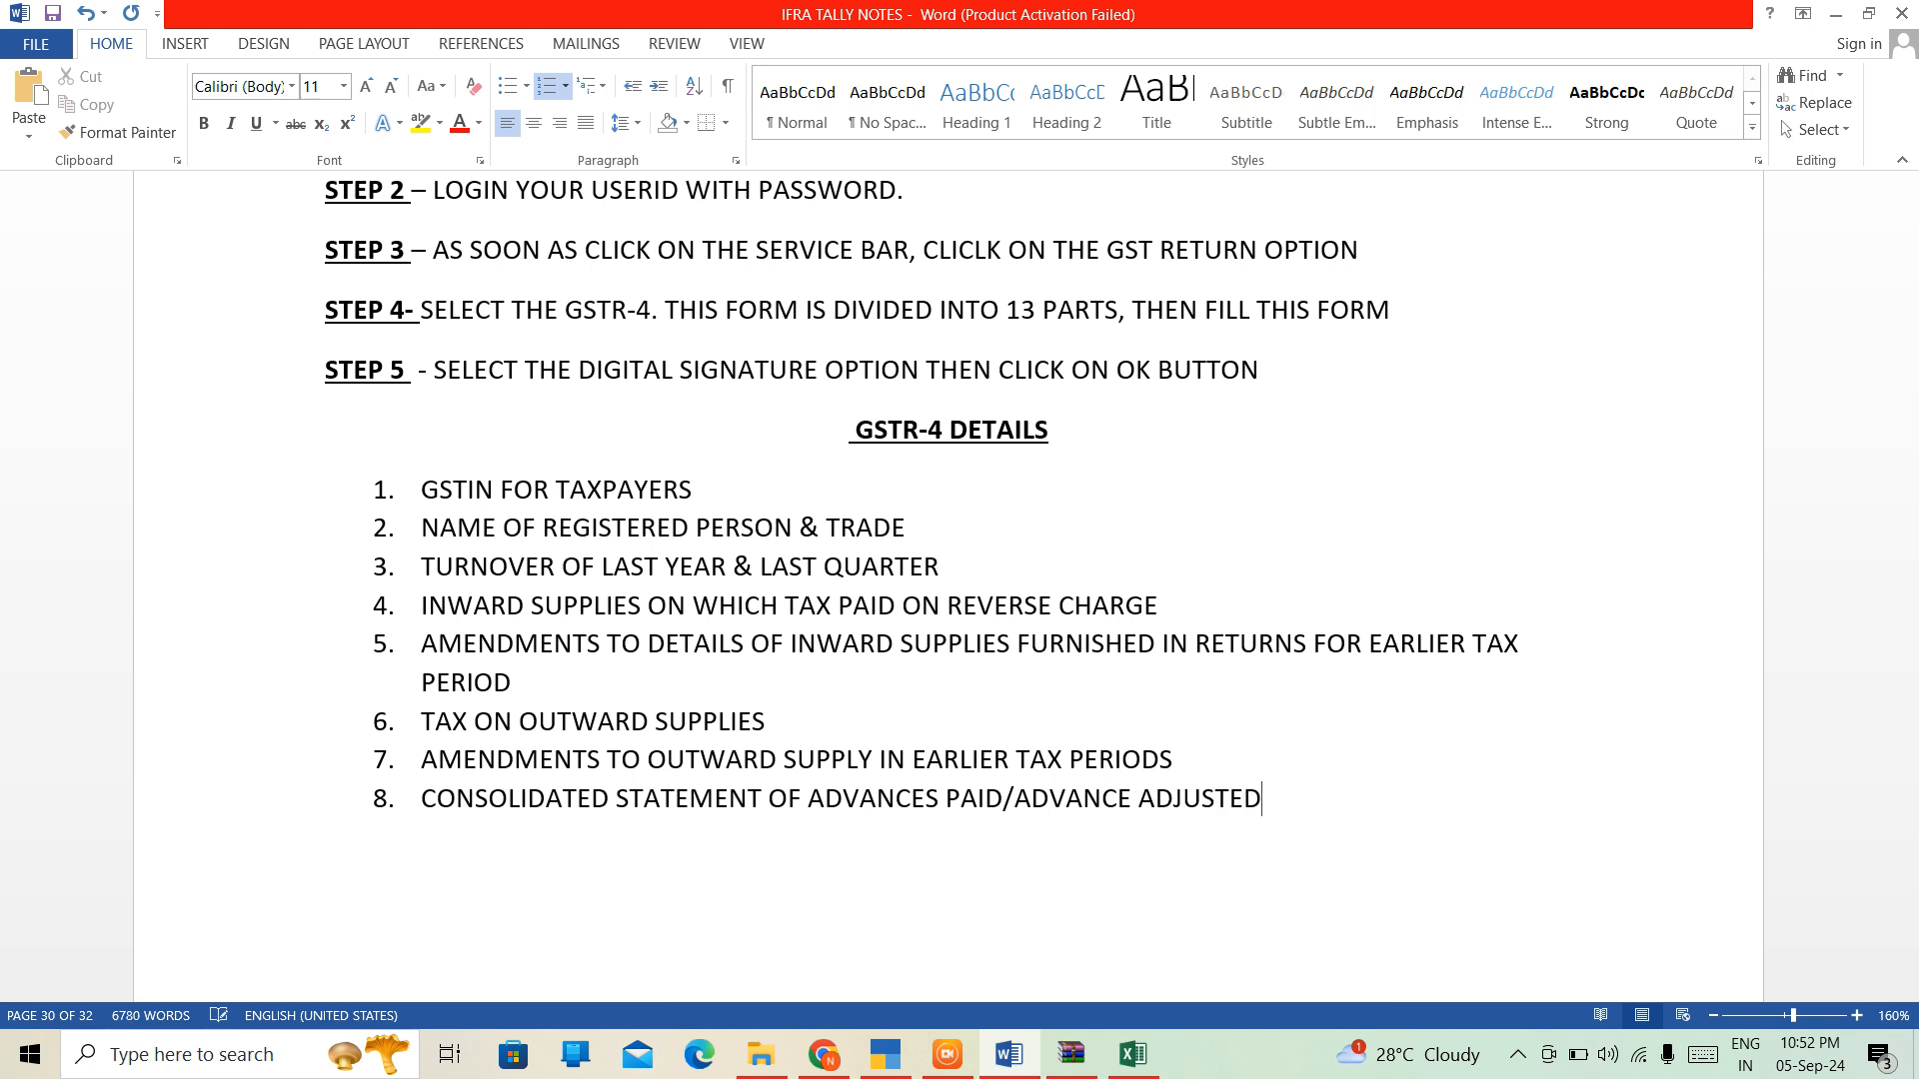
type(" ON ACCO")
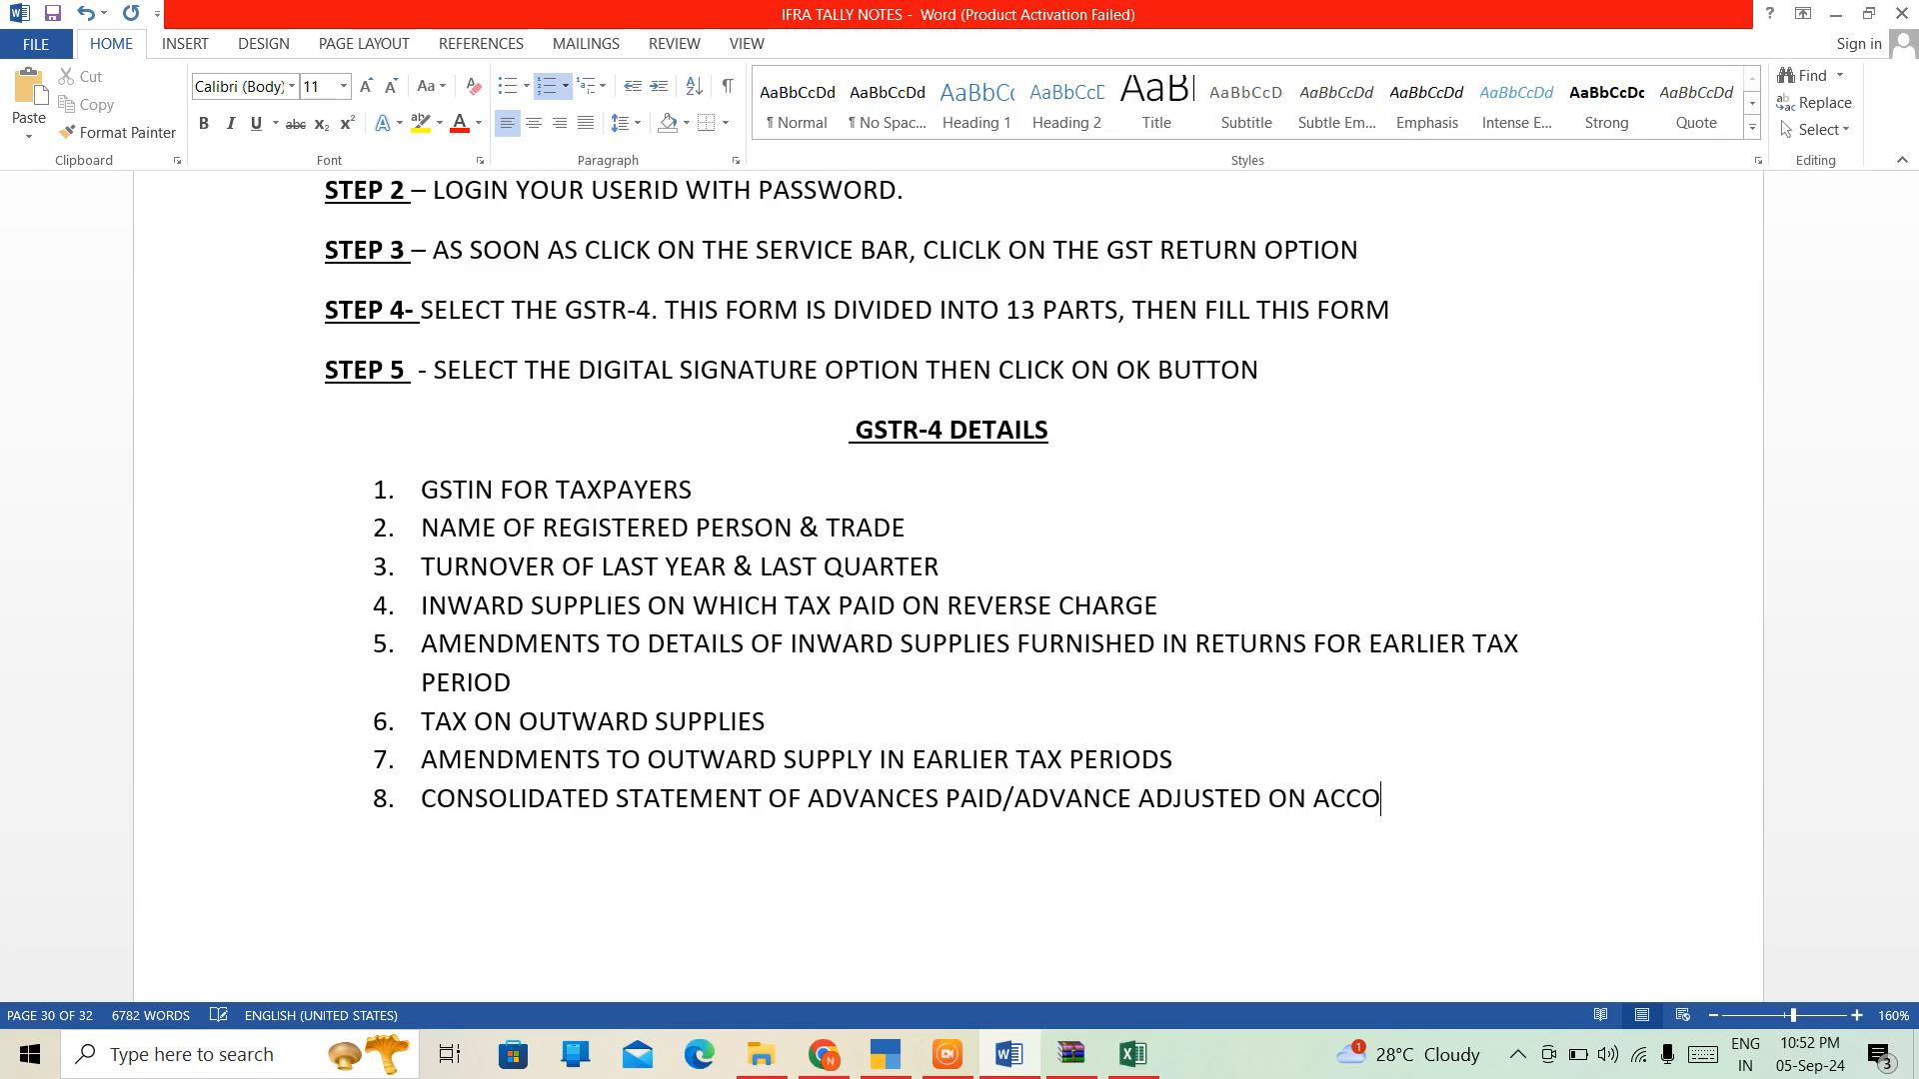
type("UNT OF RECIEPT")
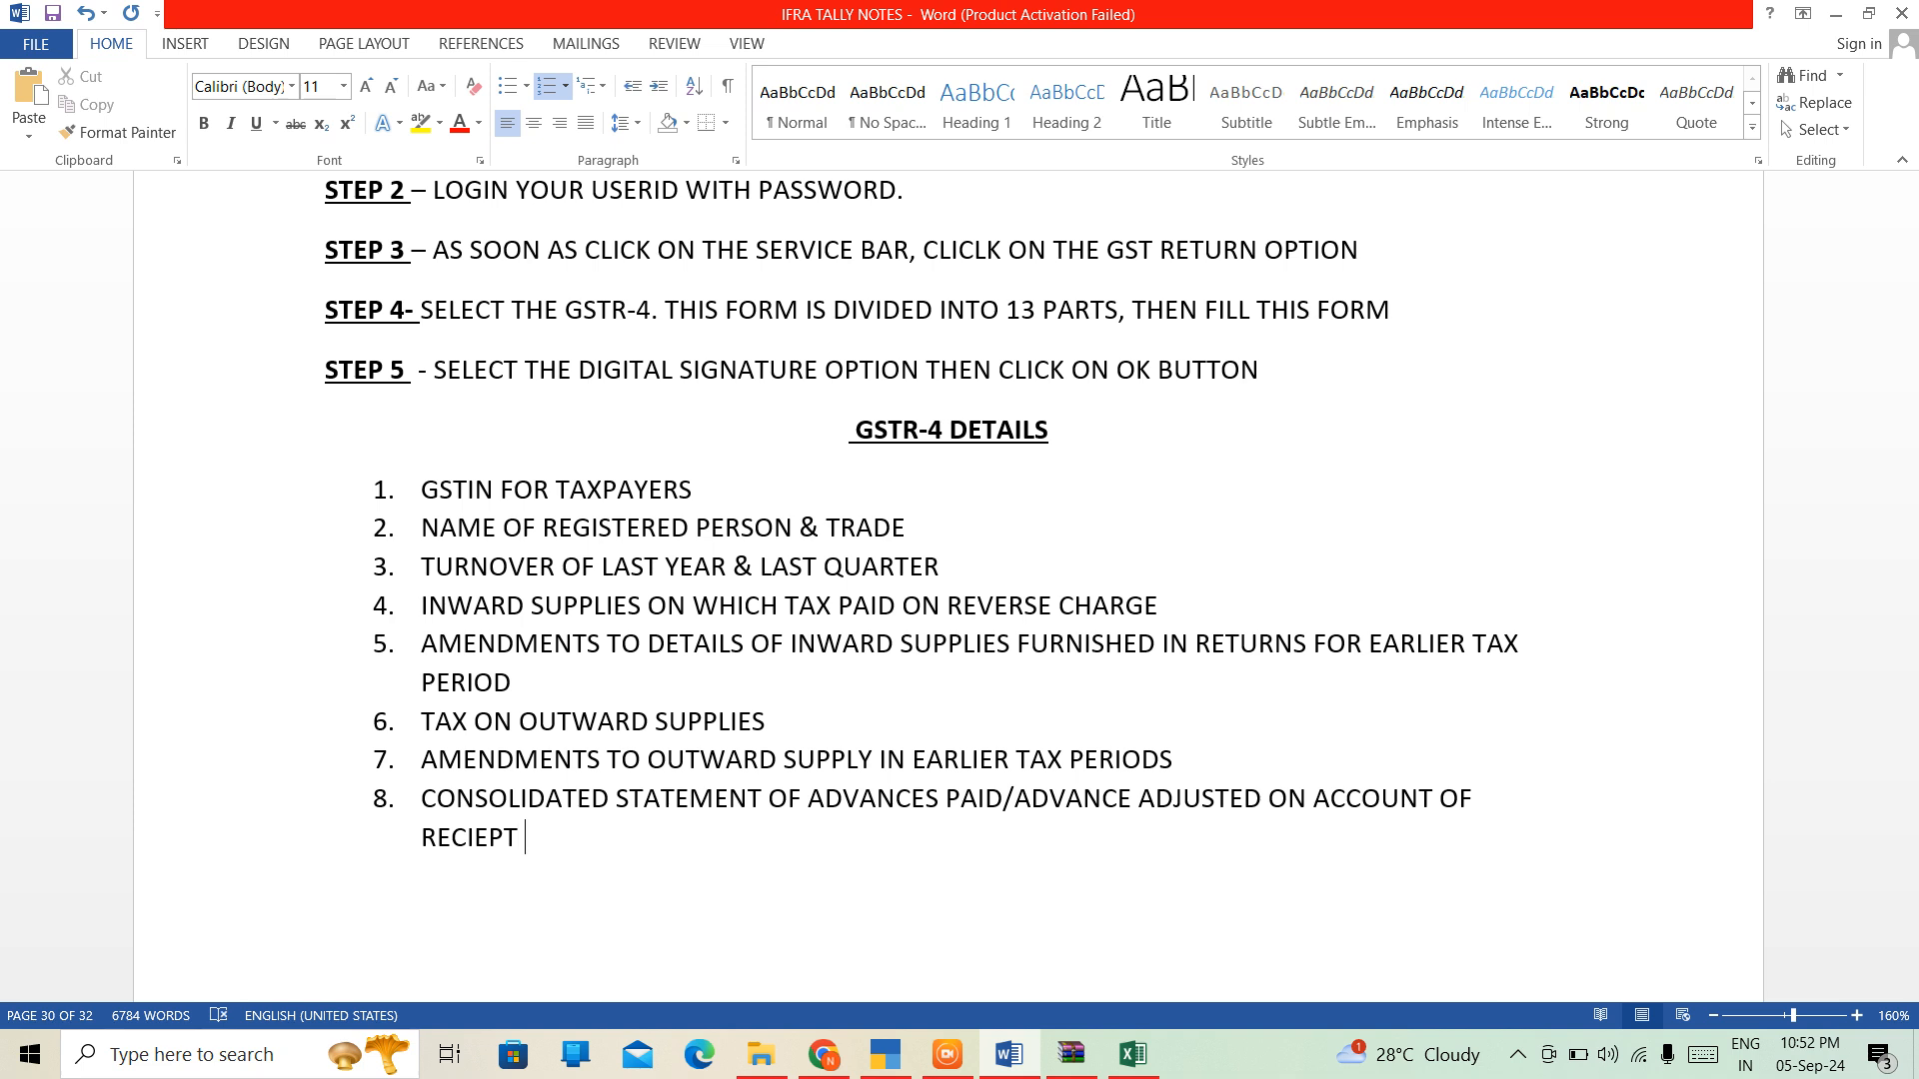
type(" OF SUPPLY")
Add "TDS CREDIT RECEIVED" as item 9 of the GSTR-4 DETAILS list.
key("Return")
type("TDS")
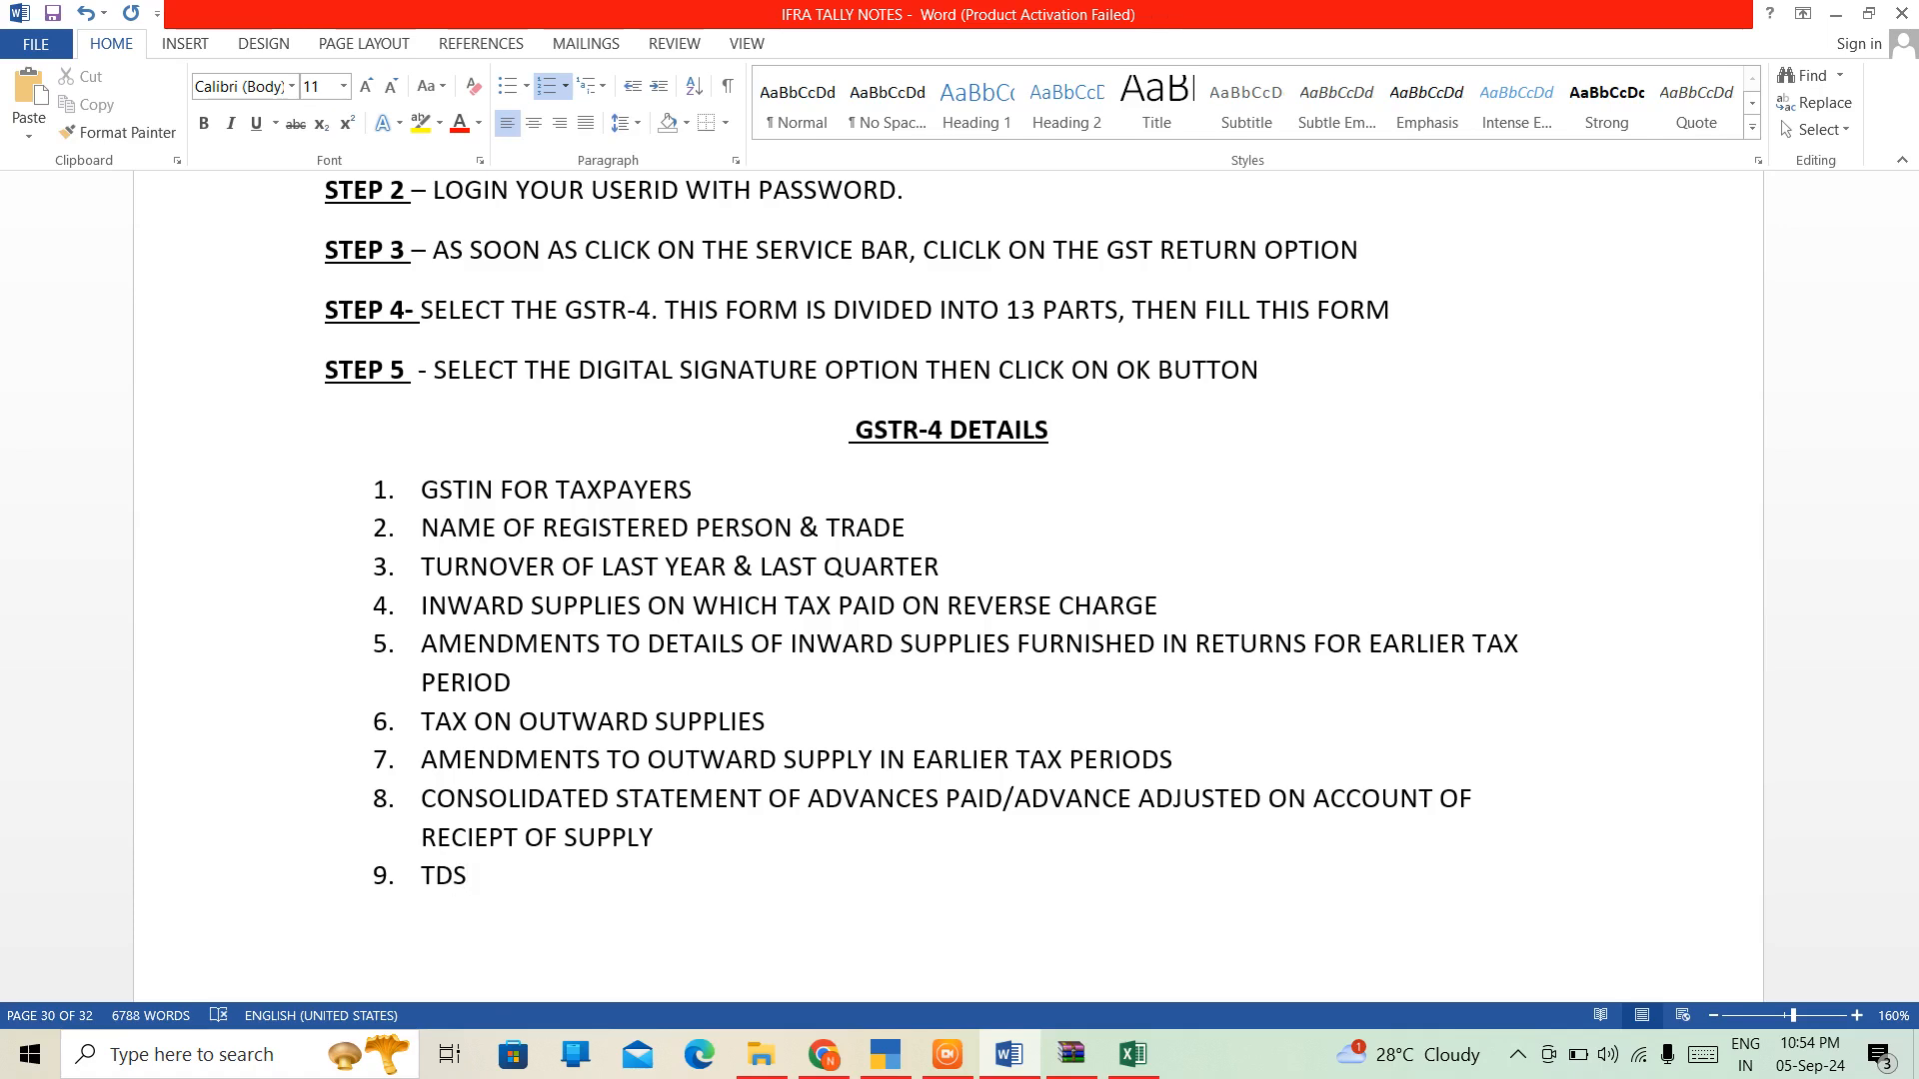
type(" CREDIT RECEI")
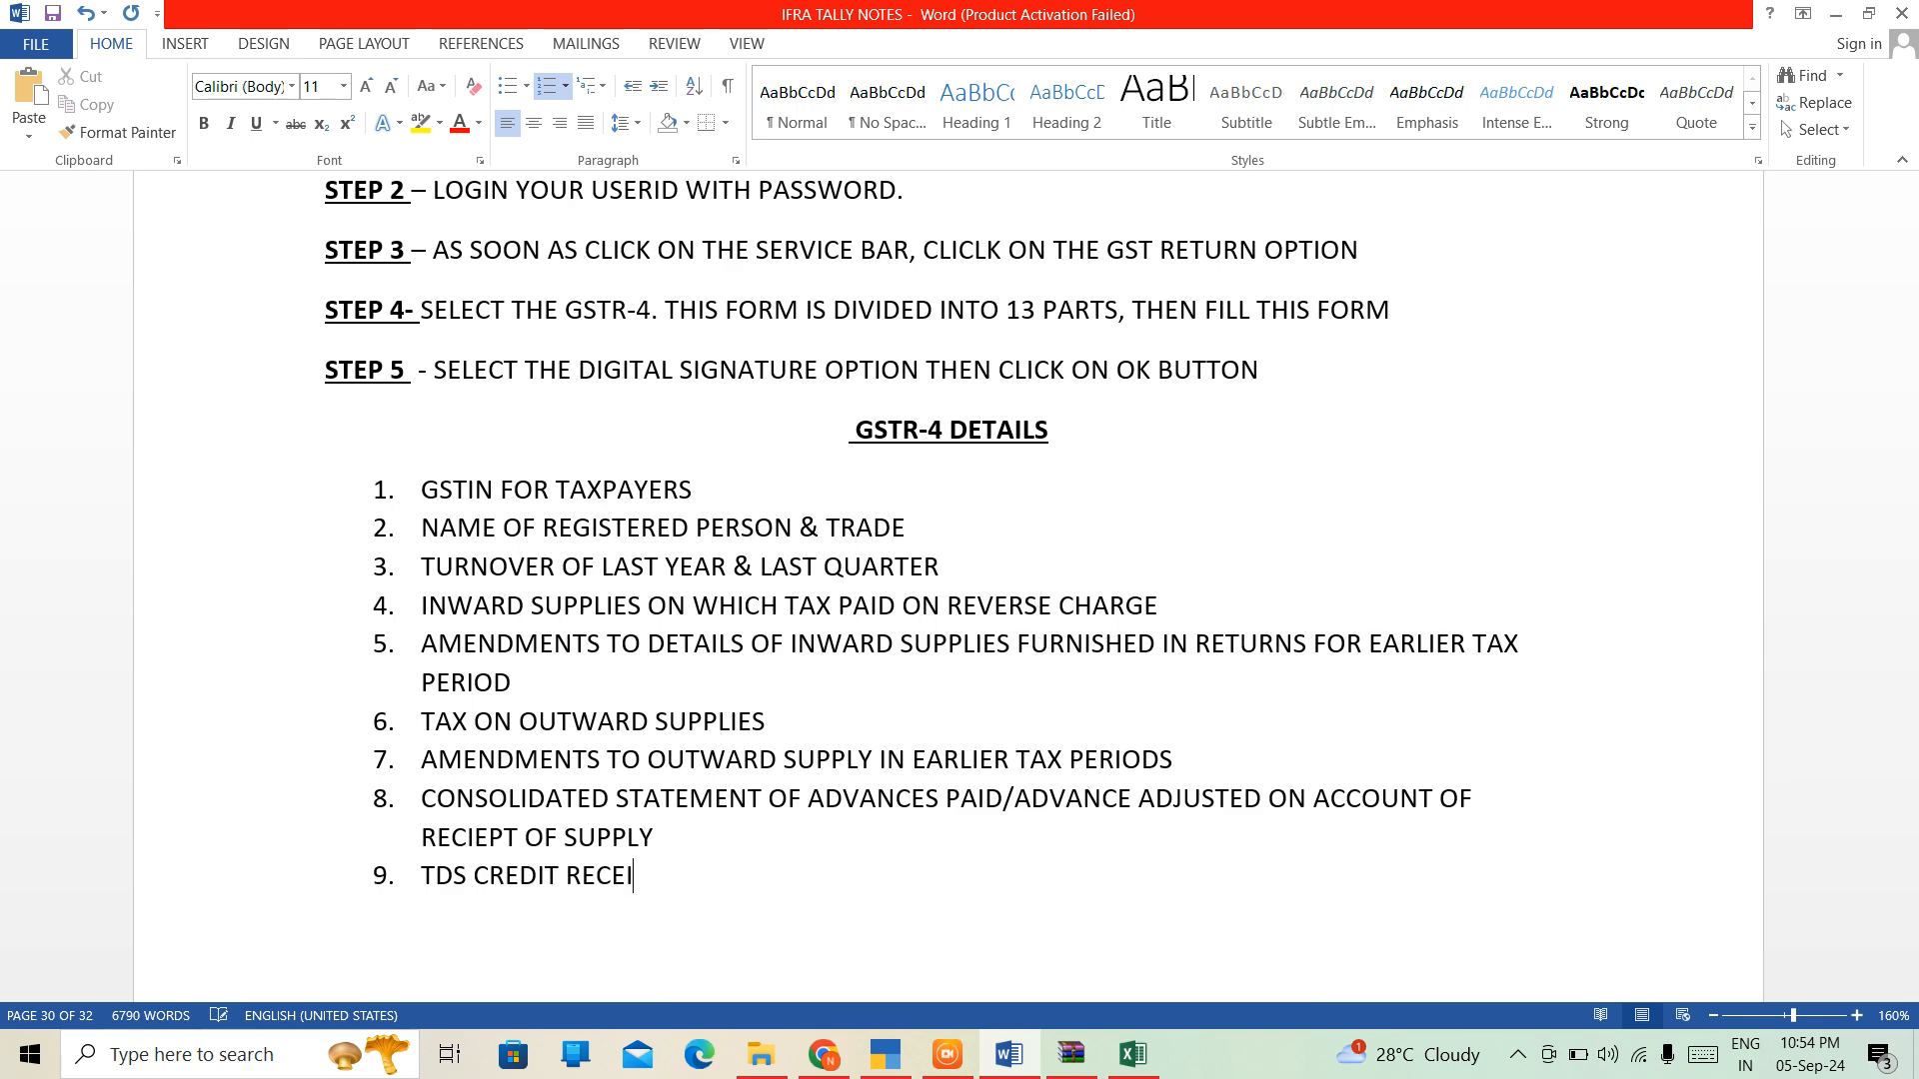
type("VED")
Add "TAX PAYABLE & PAID" as item 10 of the GSTR-4 DETAILS list, with a space before the ampersand.
key("Return")
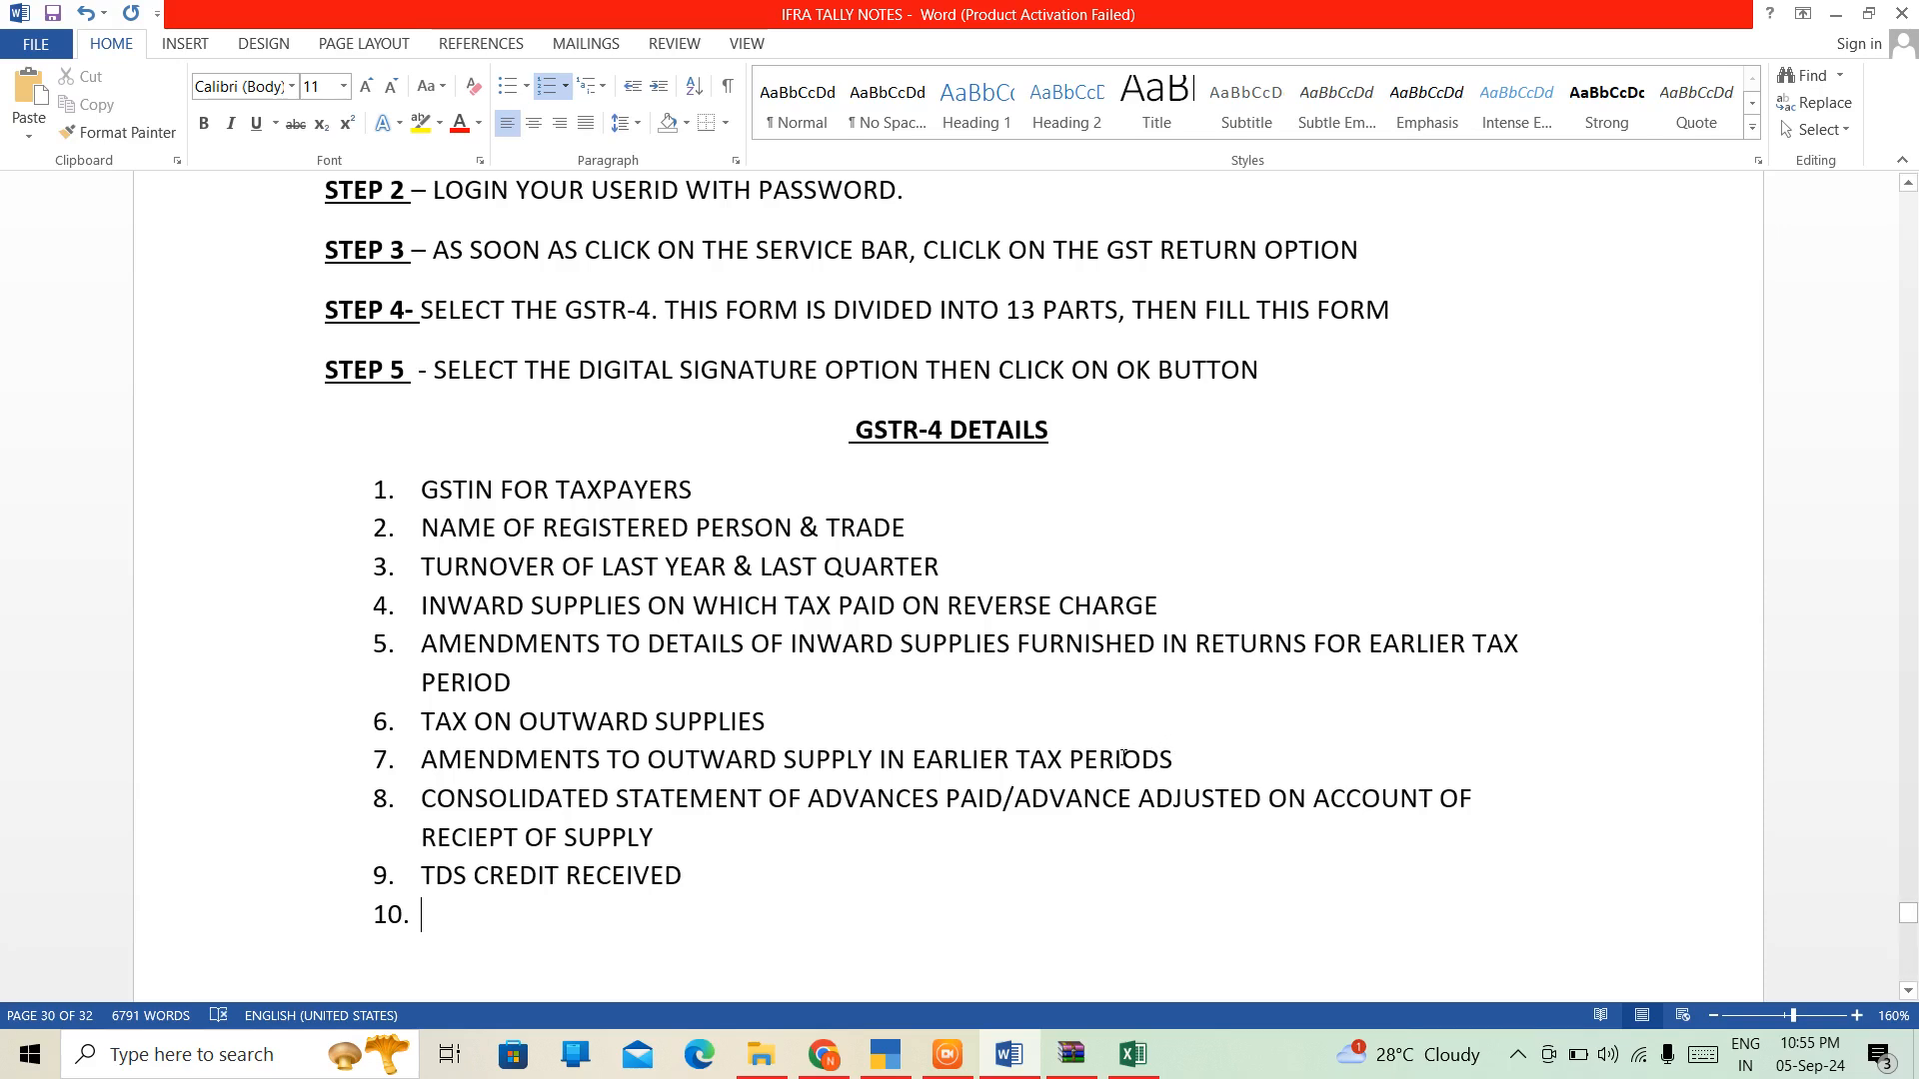
type("TAX P")
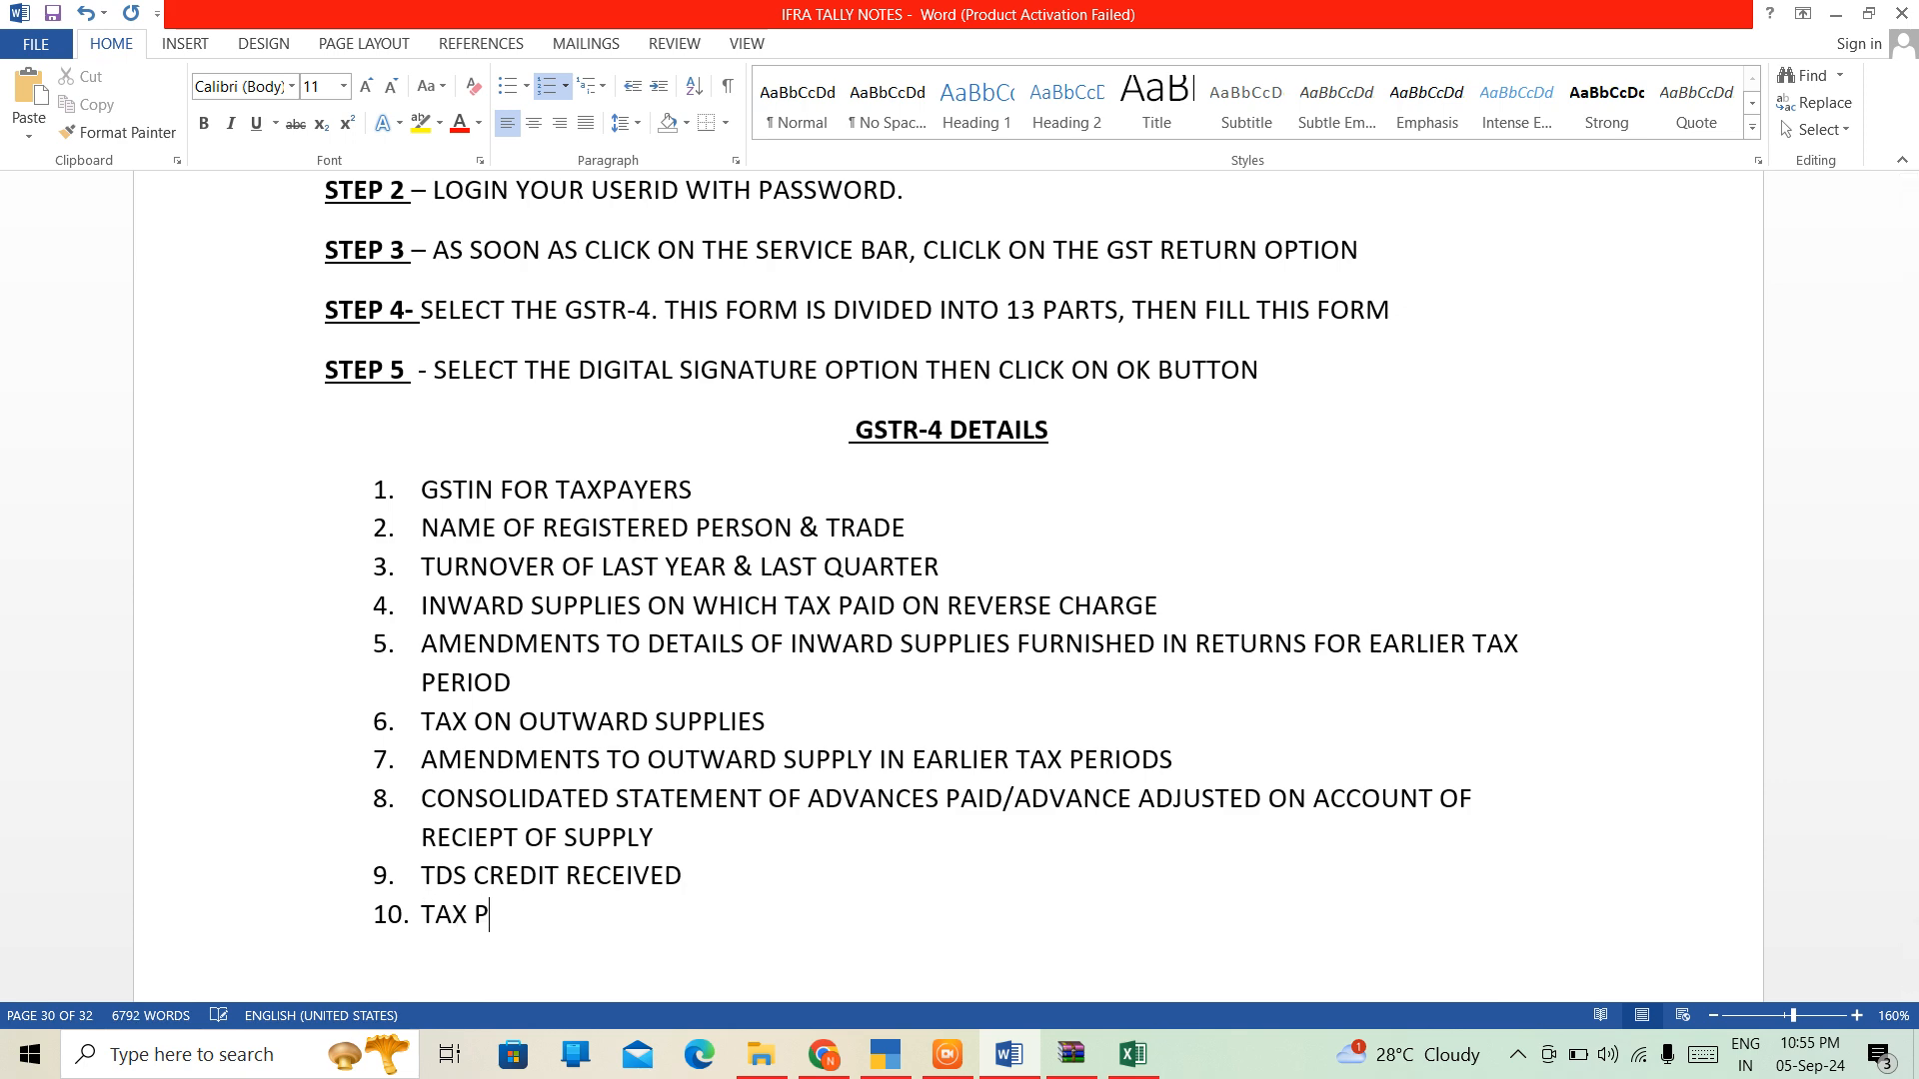
type("AYABLE& PAID")
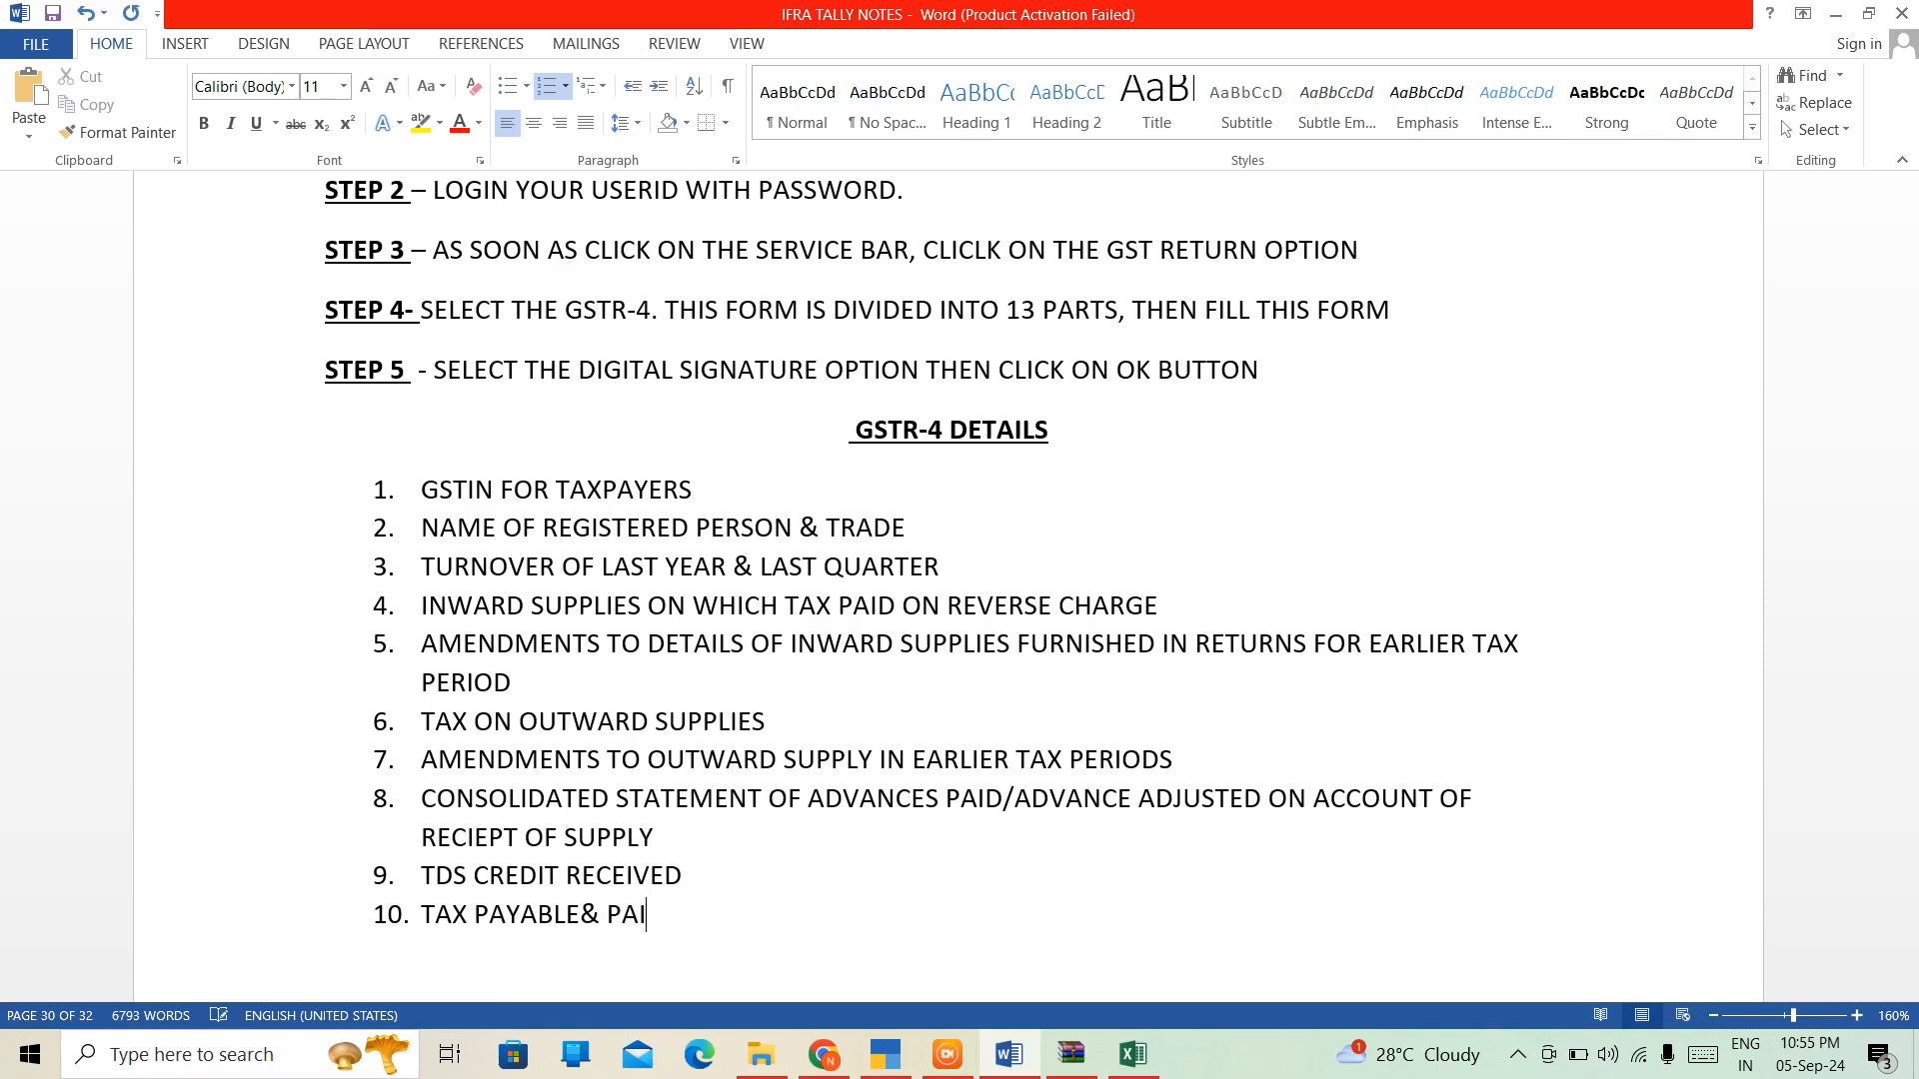
key("Left")
key("Left")
key("Left")
key("Left")
key("Left")
key("Left")
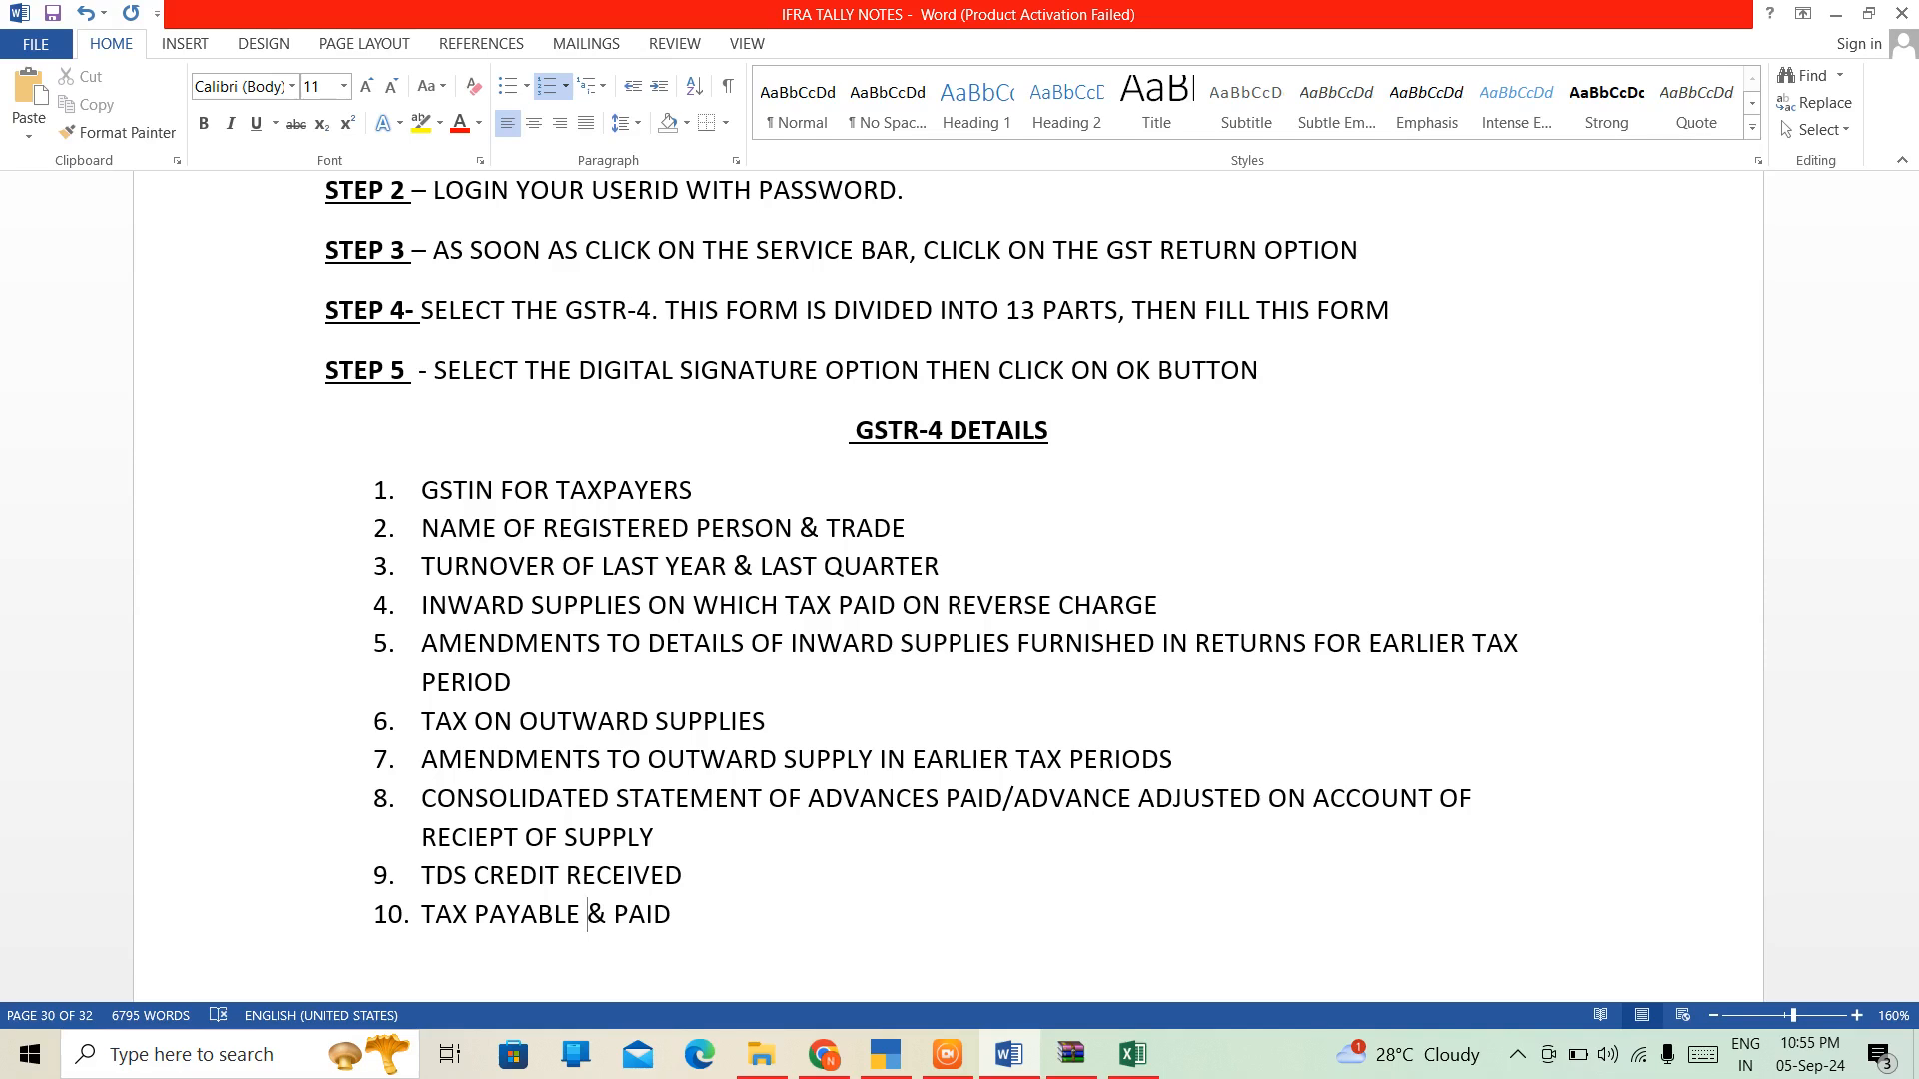
key("Right")
key("Right")
key("Right")
key("Right")
key("Right")
key("Right")
key("Return")
key("Return")
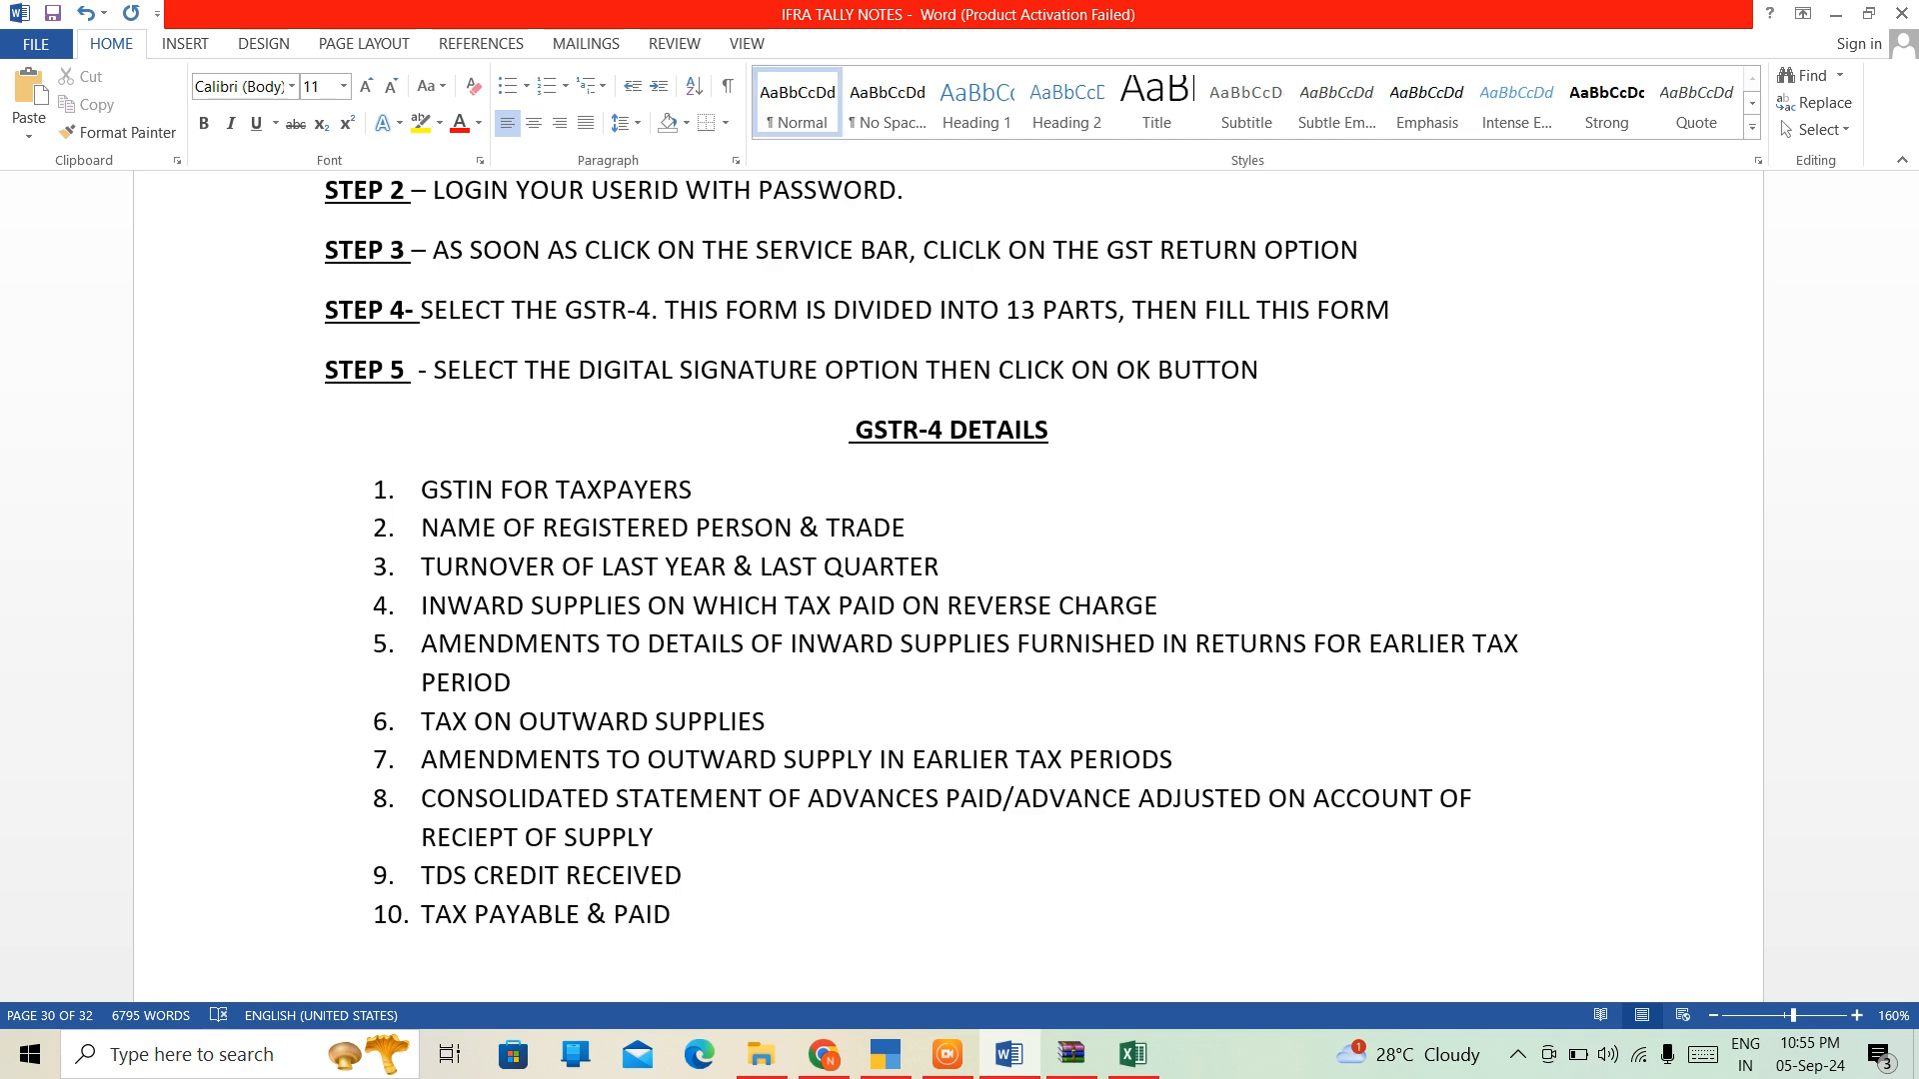
key("Left")
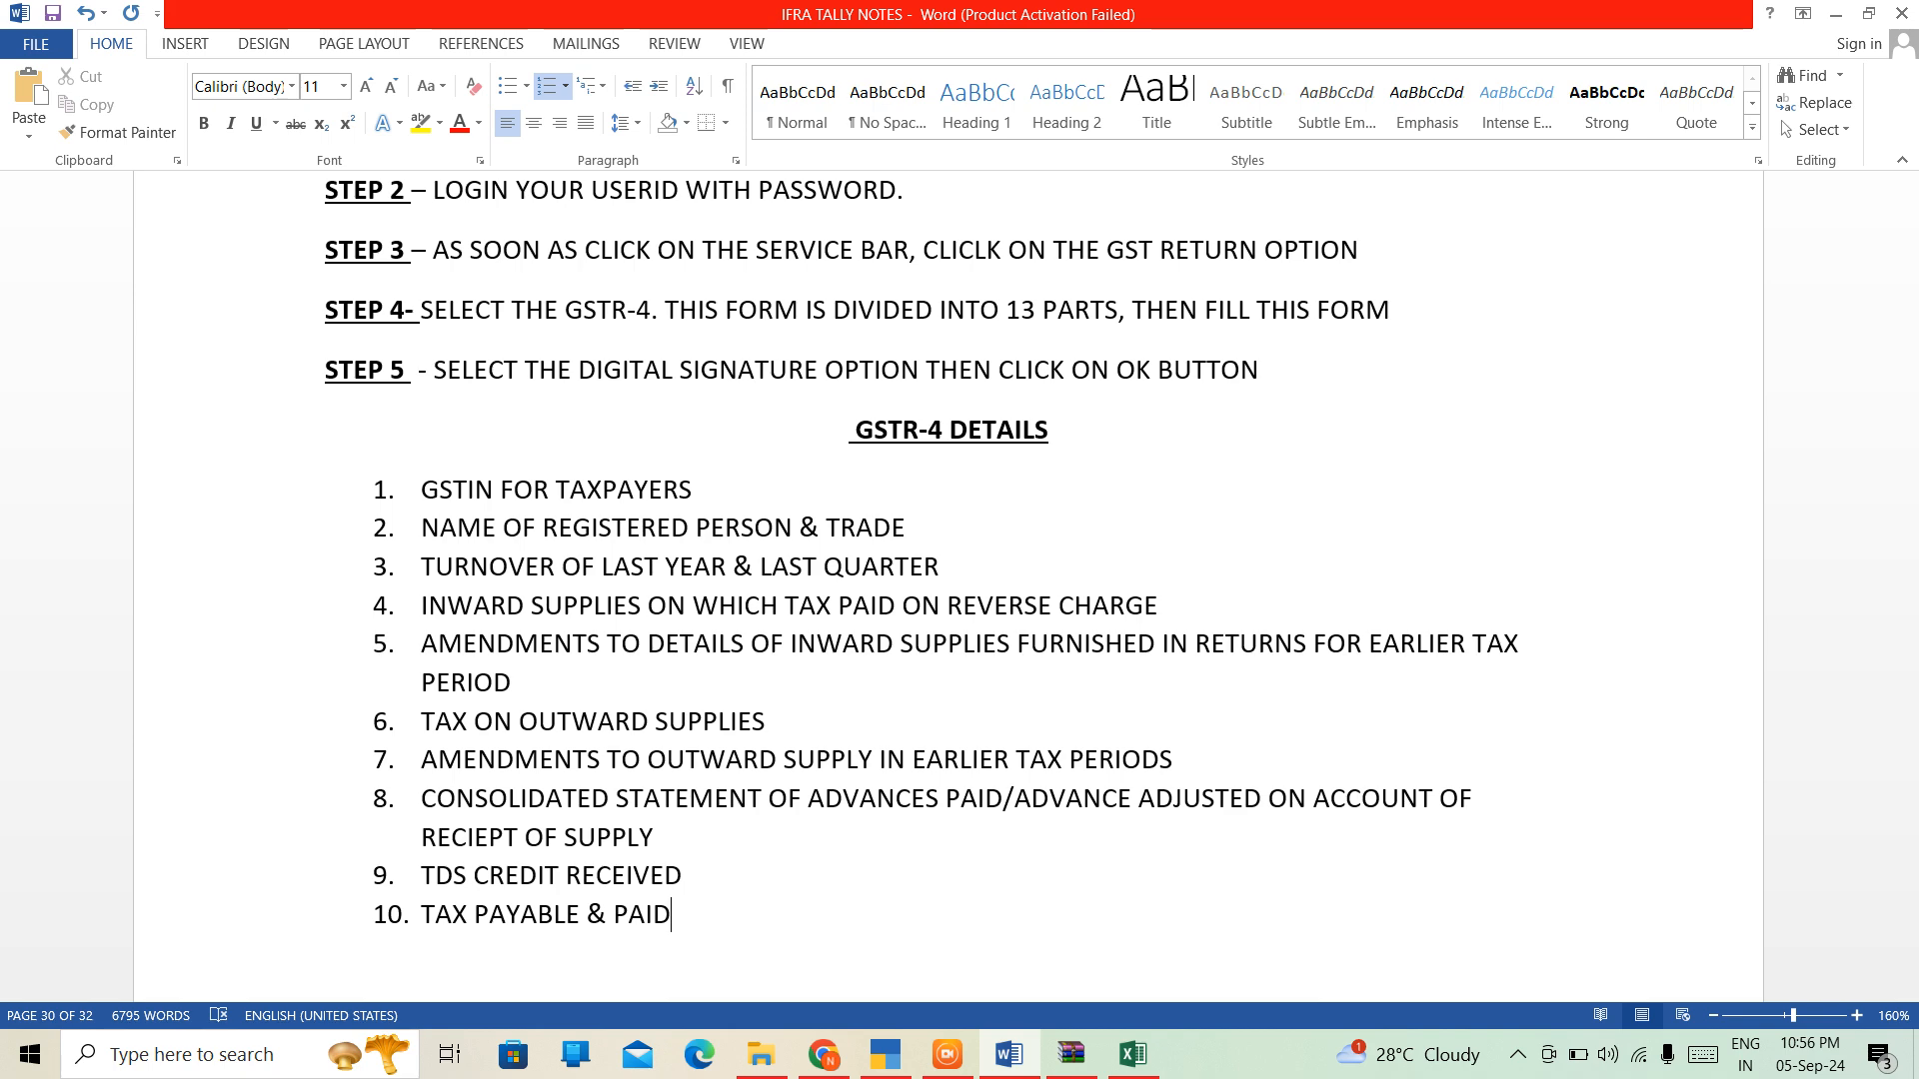
Add "INTEREST, LATE FEE PAYABLE & PAID" as item 11 of the GSTR-4 DETAILS list.
key("Return")
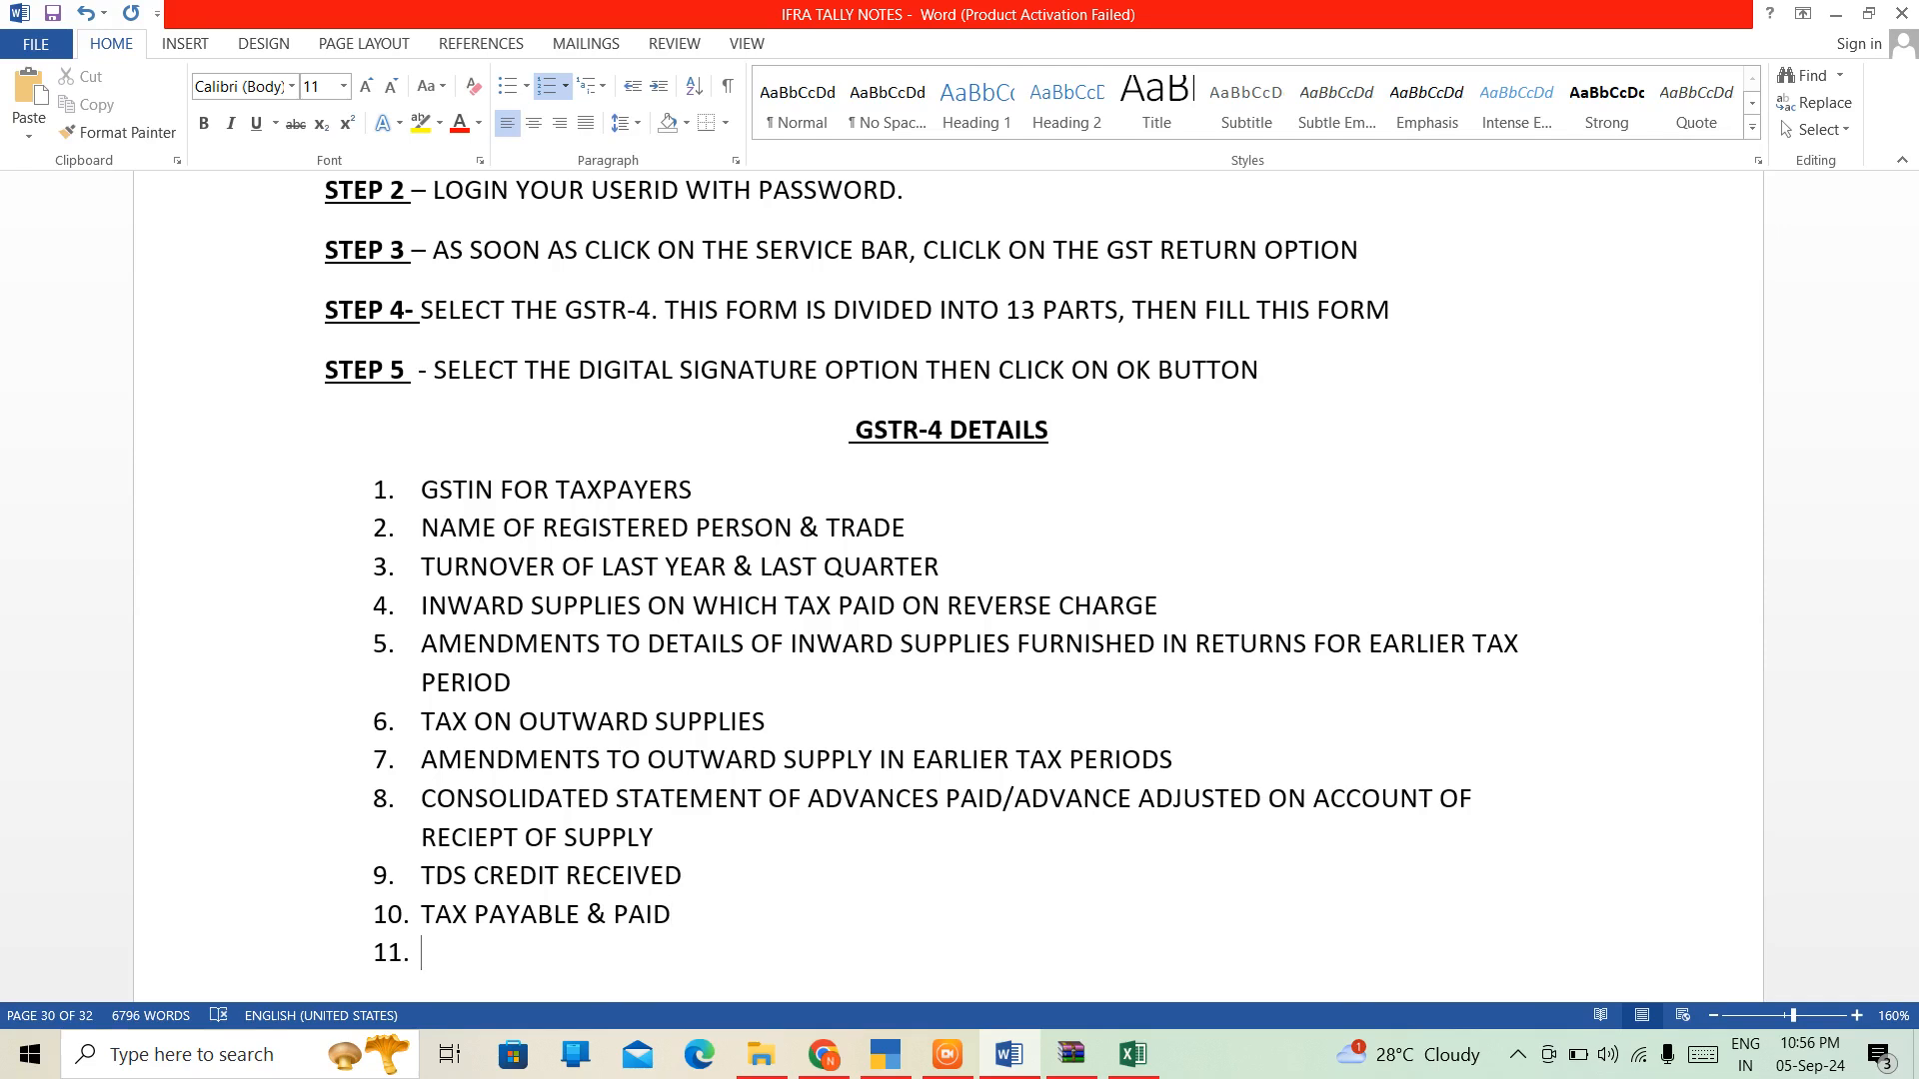
type("INTEREST, LATE FEE")
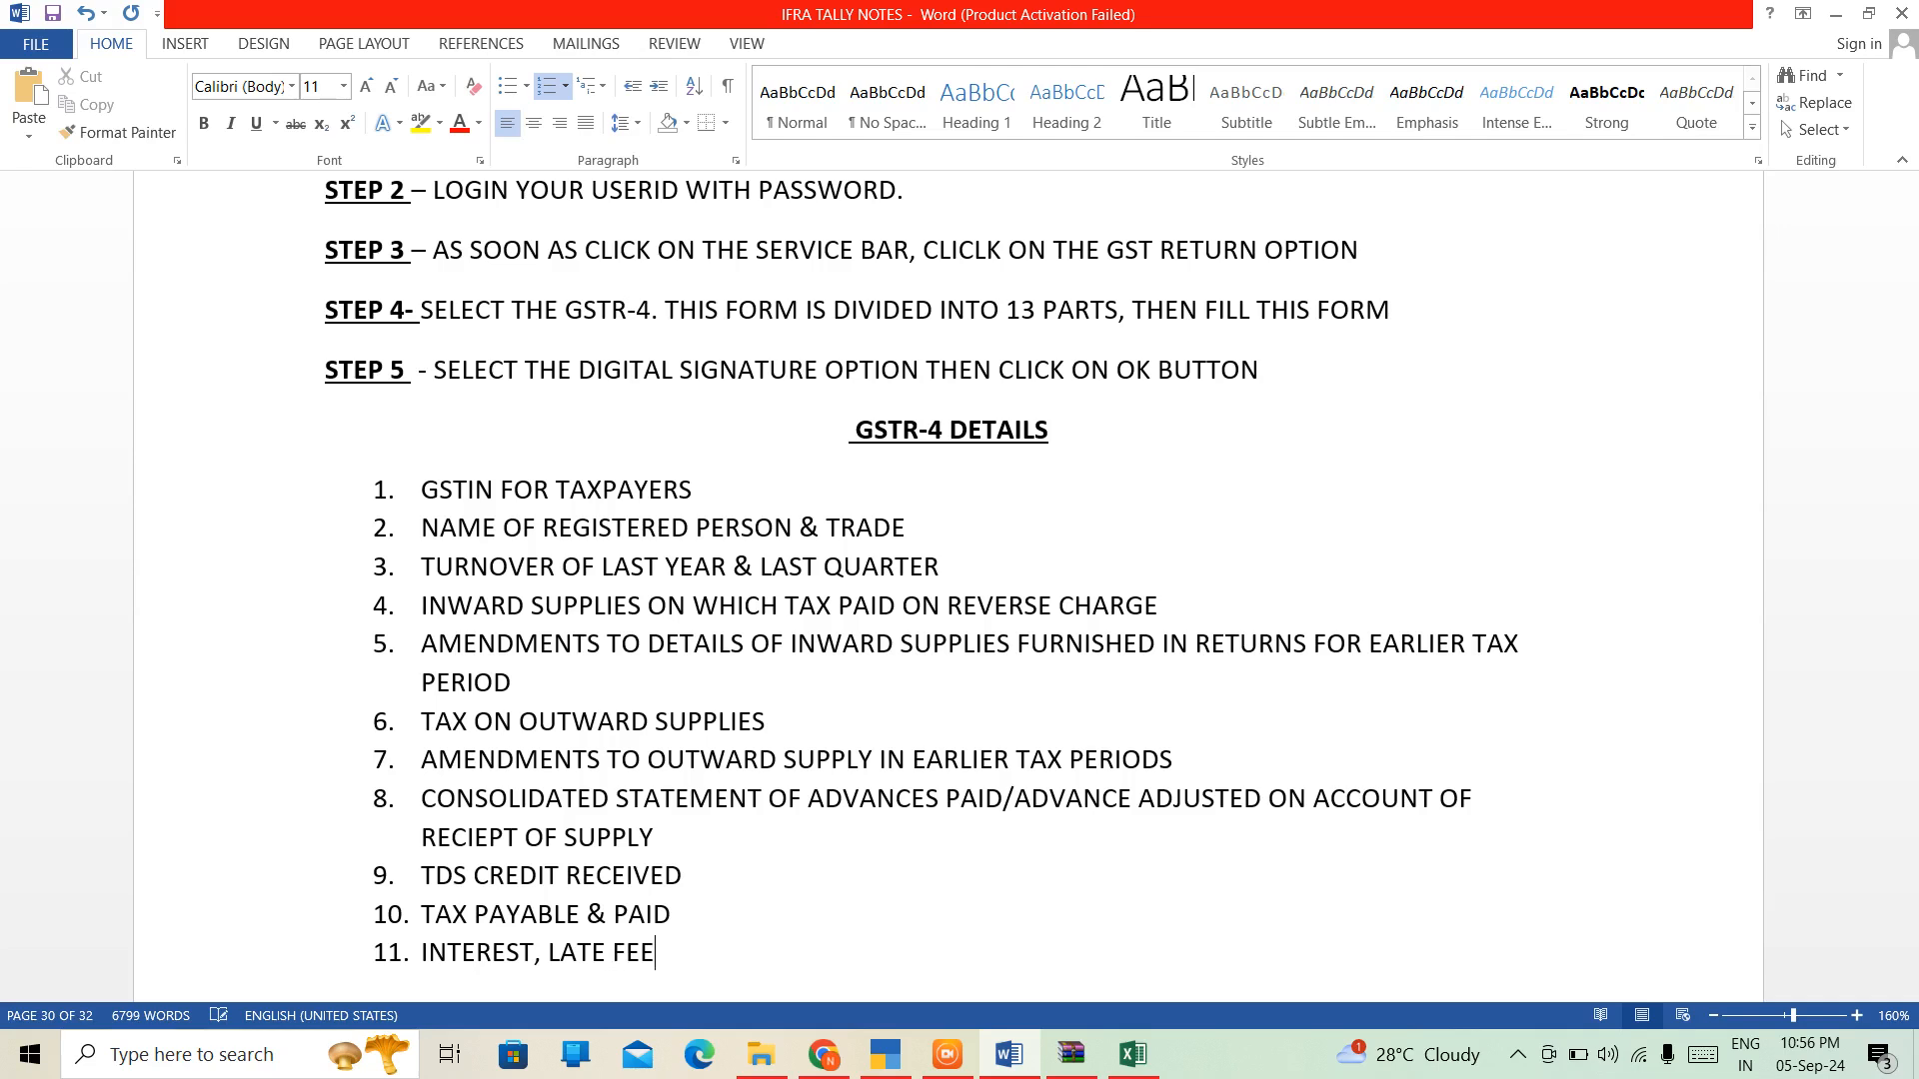
type(" & PAI")
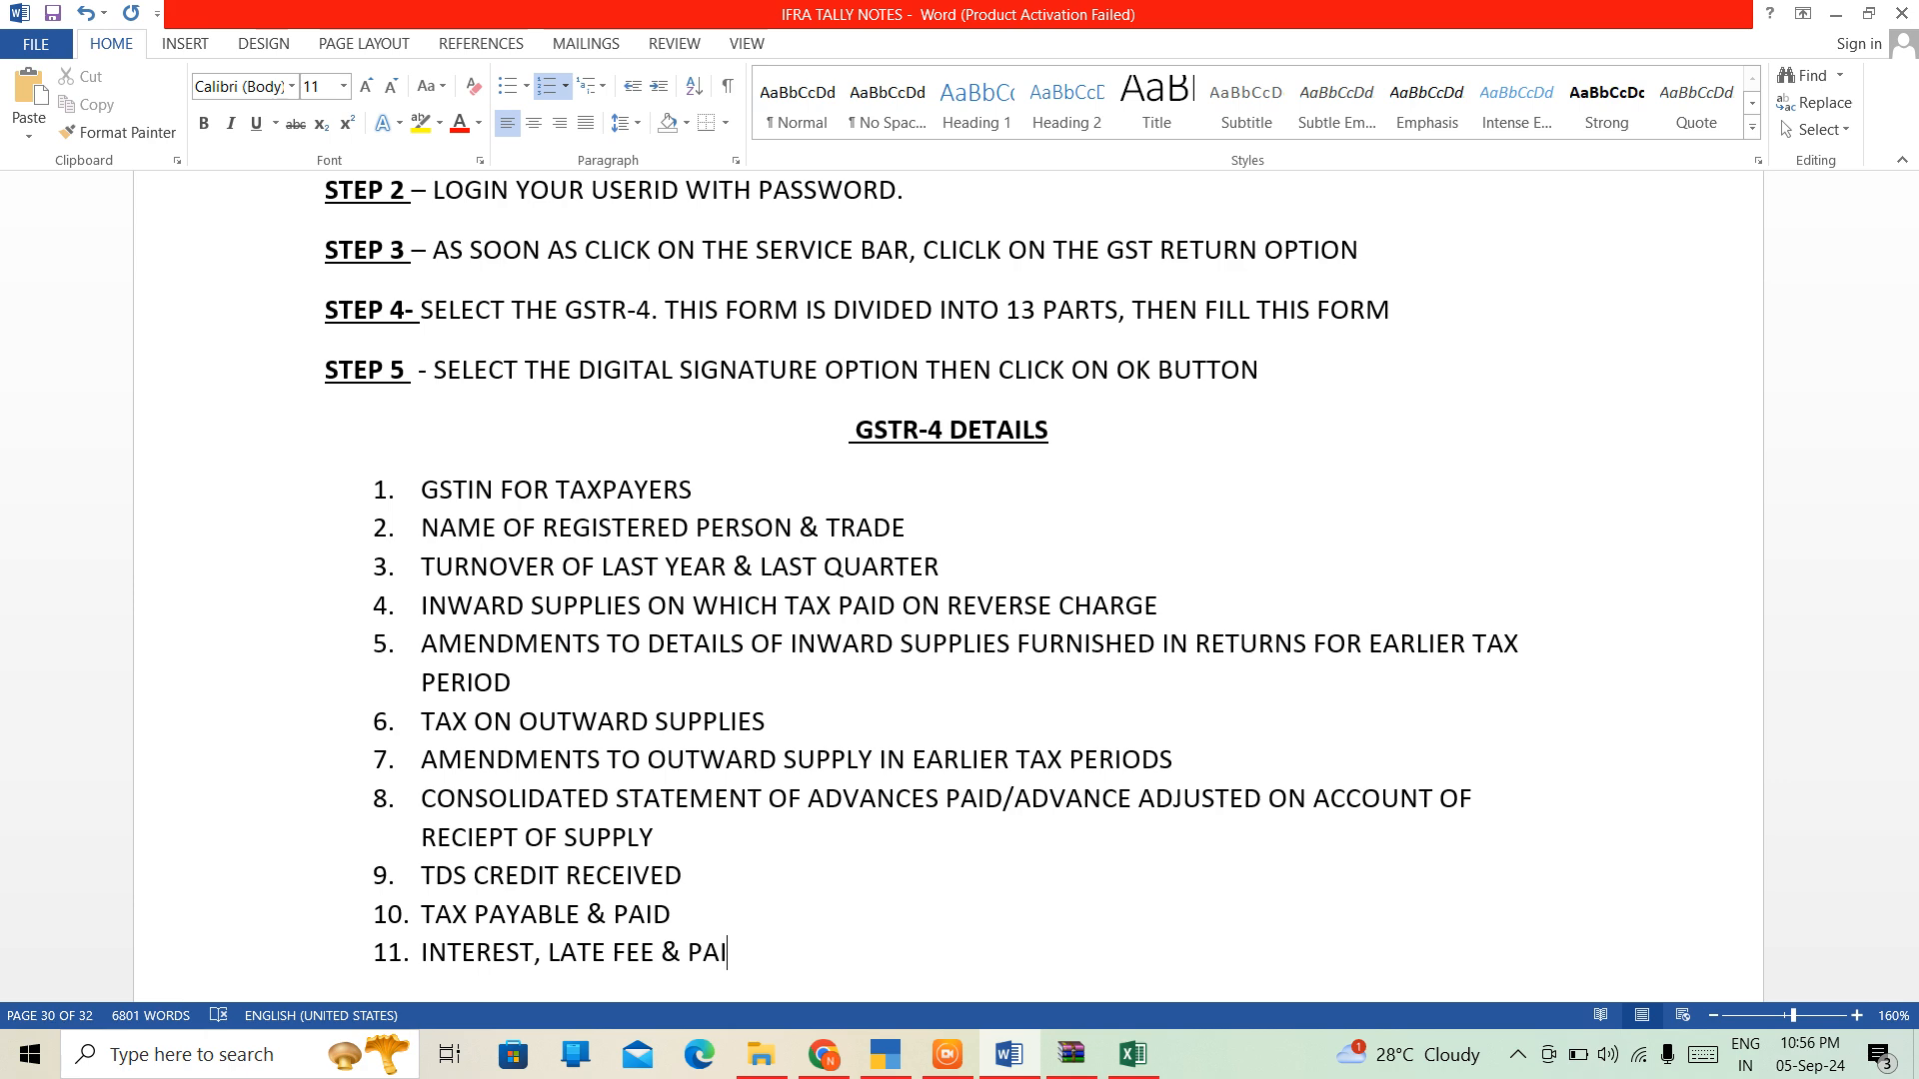
type("D")
key("BackSpace")
type("D")
key("Left")
key("Left")
key("Left")
key("Left")
key("Left")
key("Left")
type("PA")
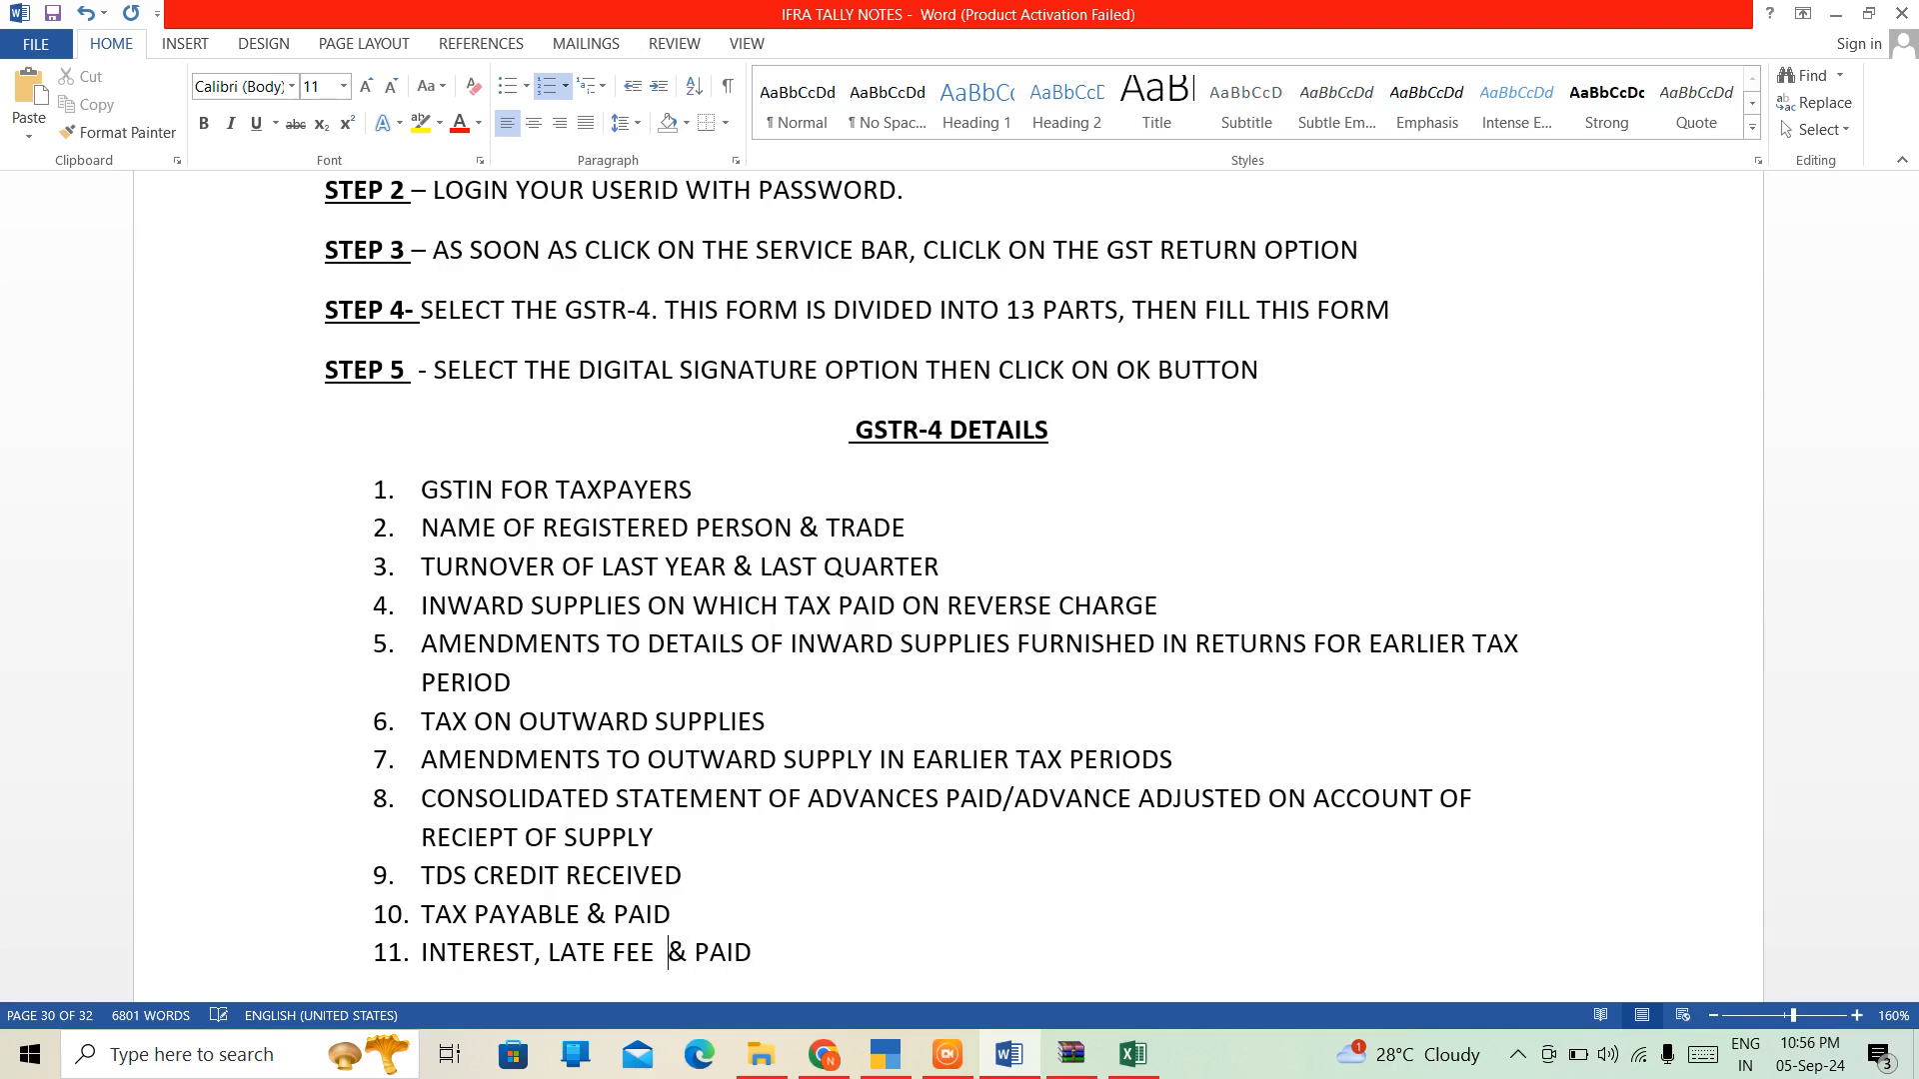
key("BackSpace")
key("BackSpace")
type("PAYABLE")
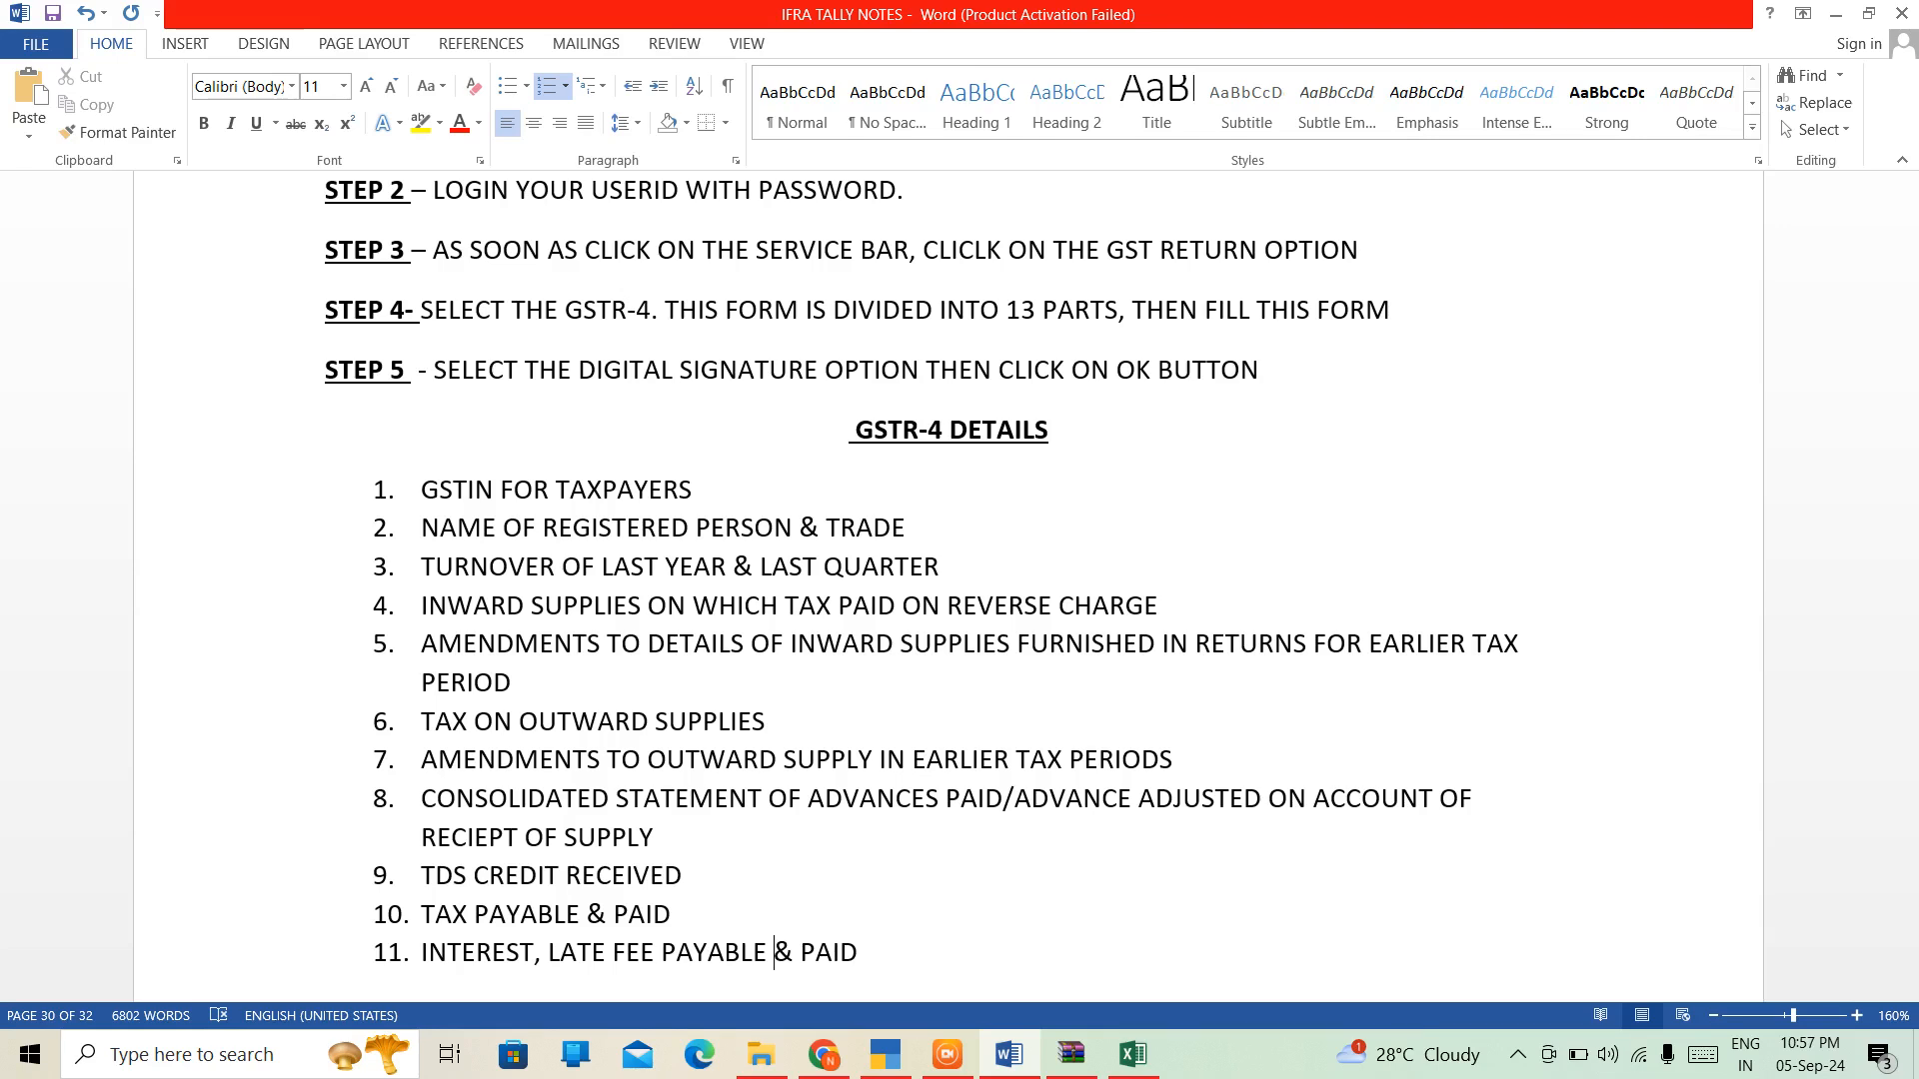
Add "REFUND CLAIMED FROM CASH LEDGER" as item 12 of the GSTR-4 DETAILS list.
key("Right")
key("Right")
key("Right")
key("Right")
key("Right")
key("Right")
key("Return")
key("Down")
key("Down")
key("Down")
key("Down")
key("Down")
key("Down")
key("Down")
key("Down")
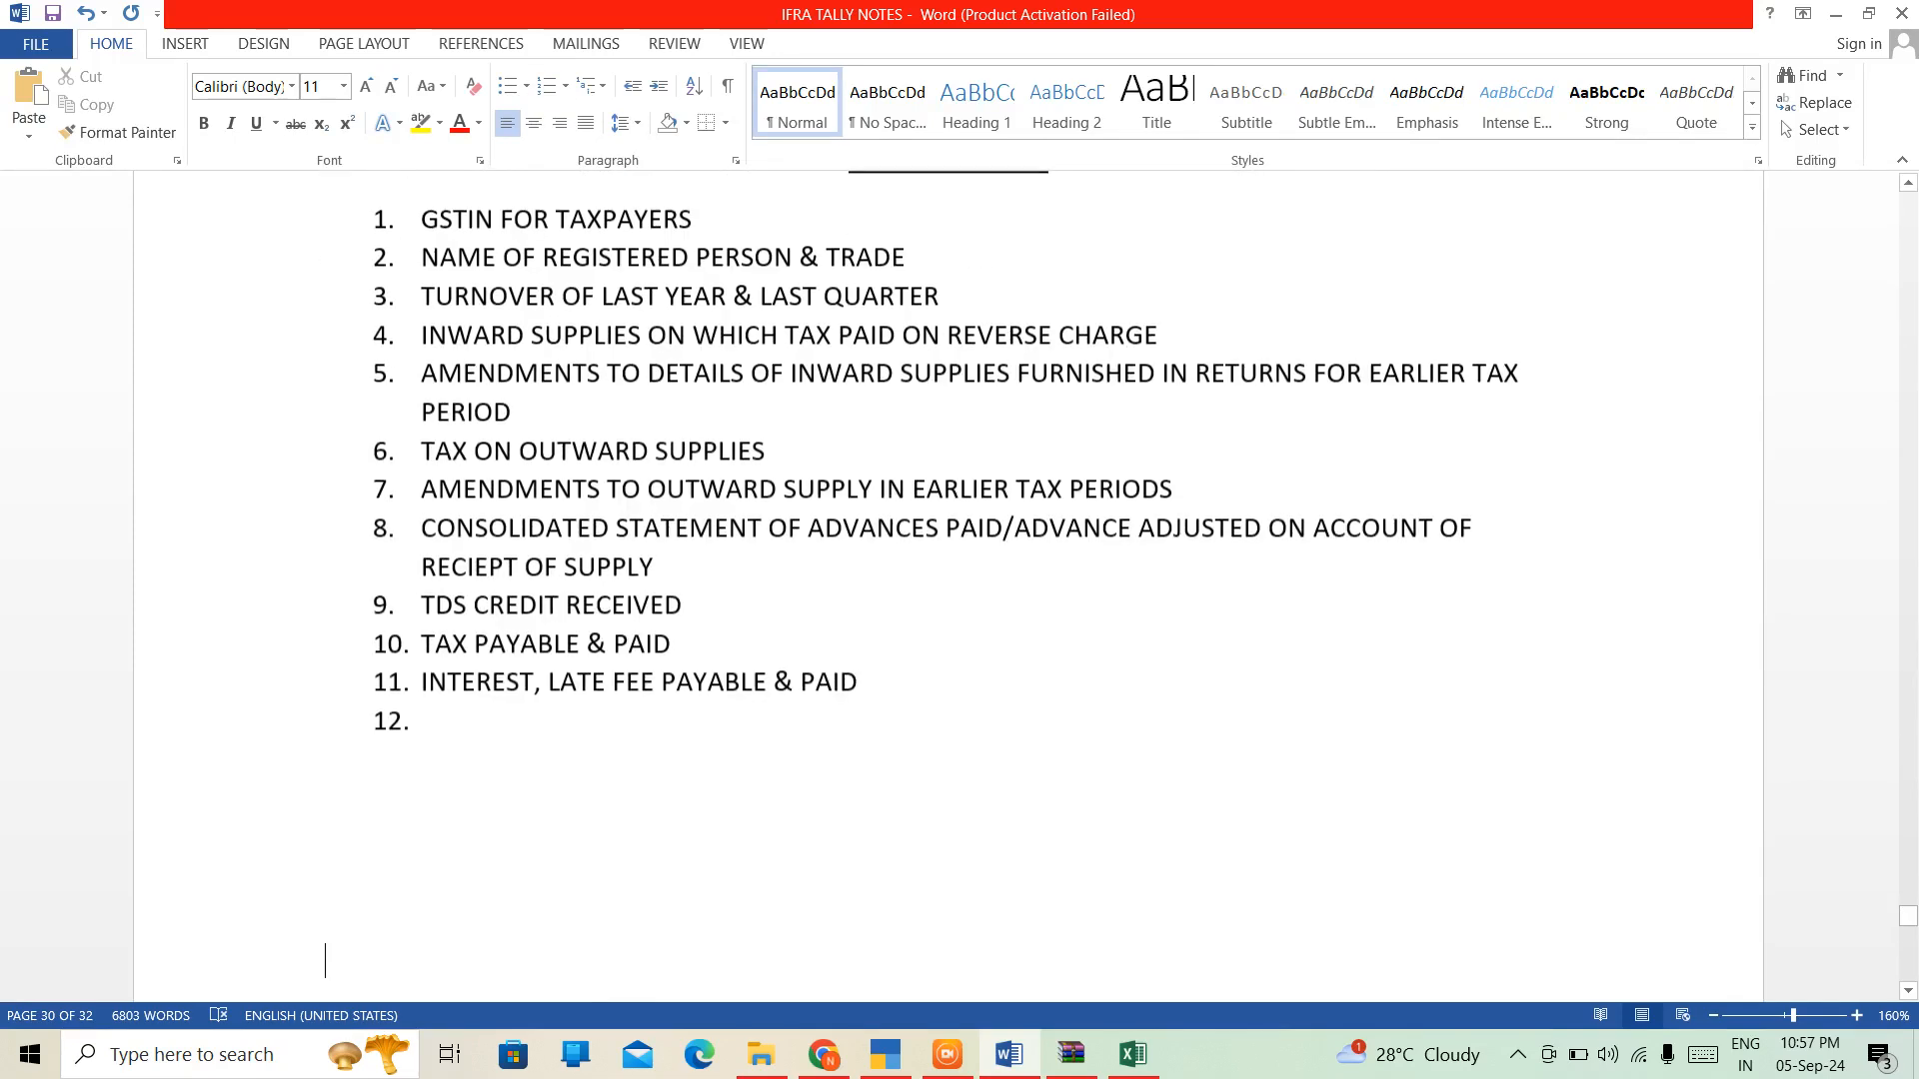
key("Up")
key("Up")
key("Up")
key("Up")
key("Up")
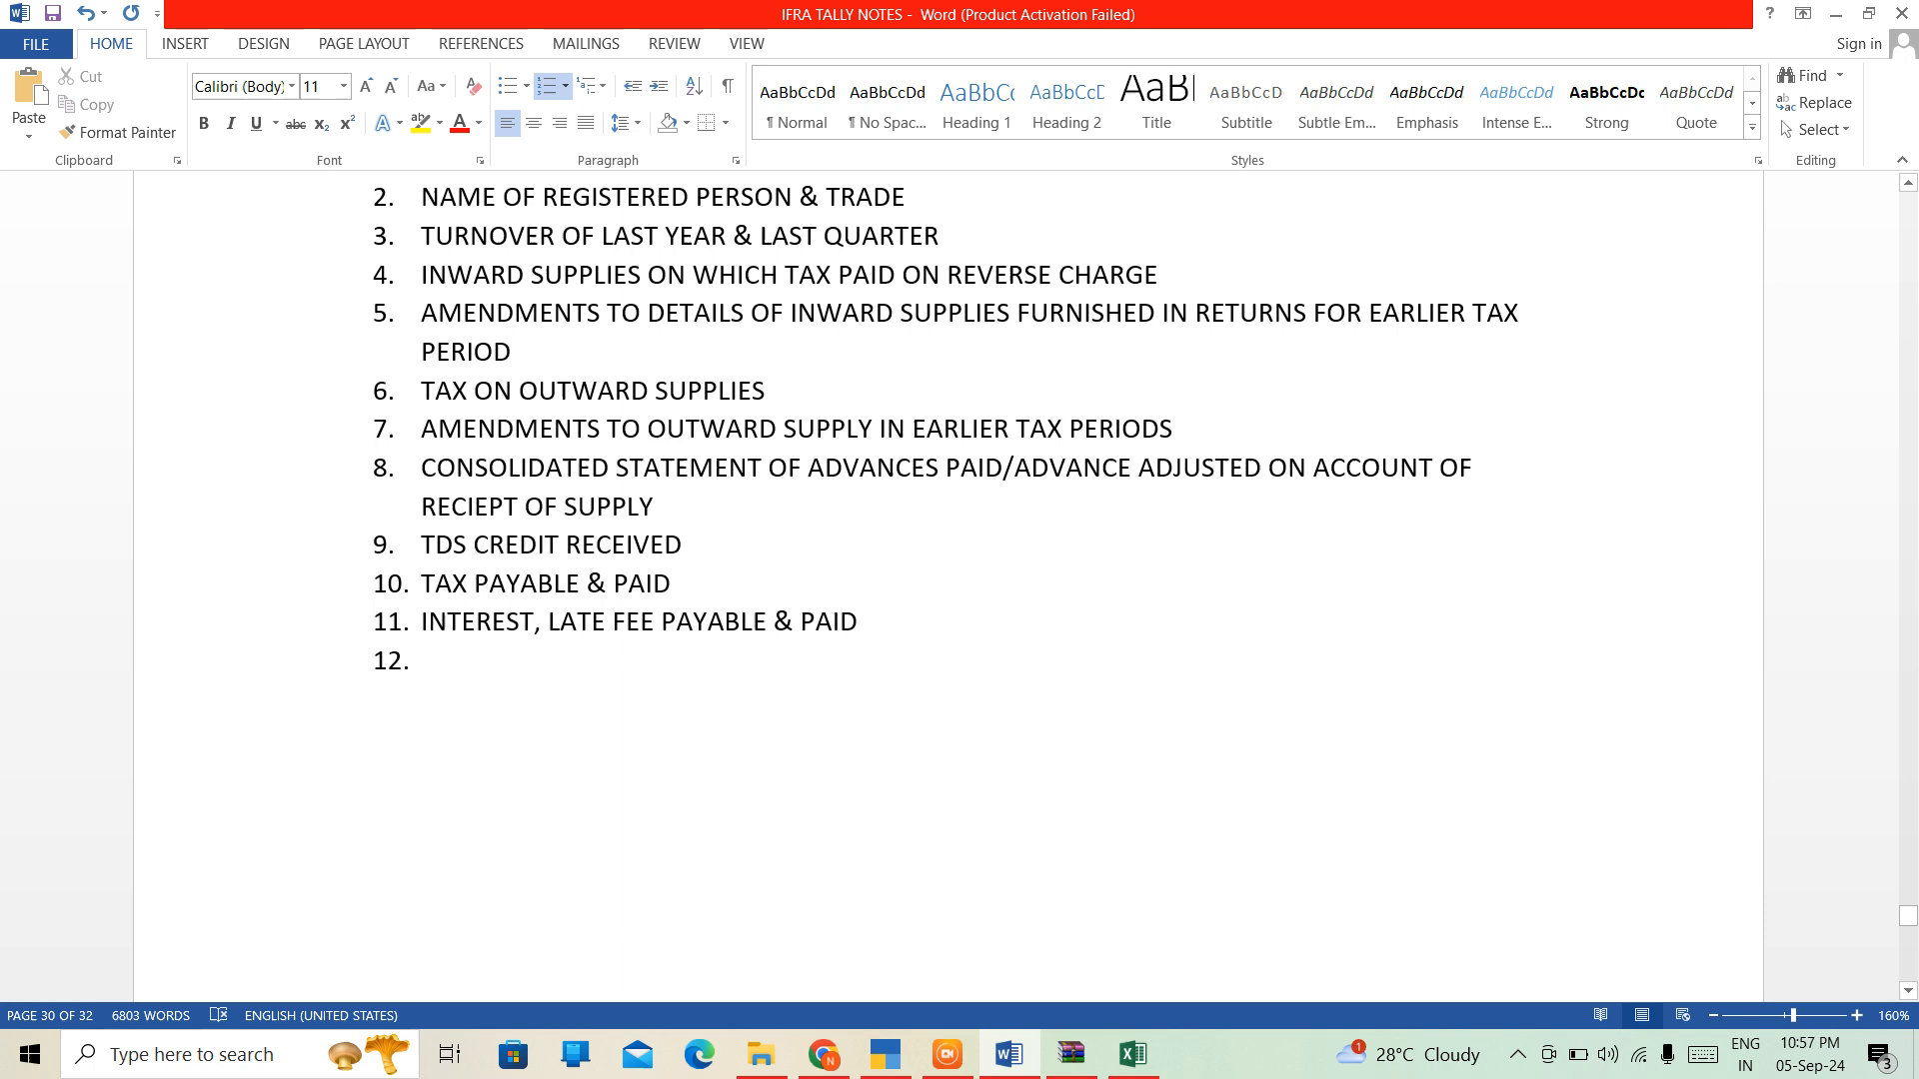
type("REFUNF")
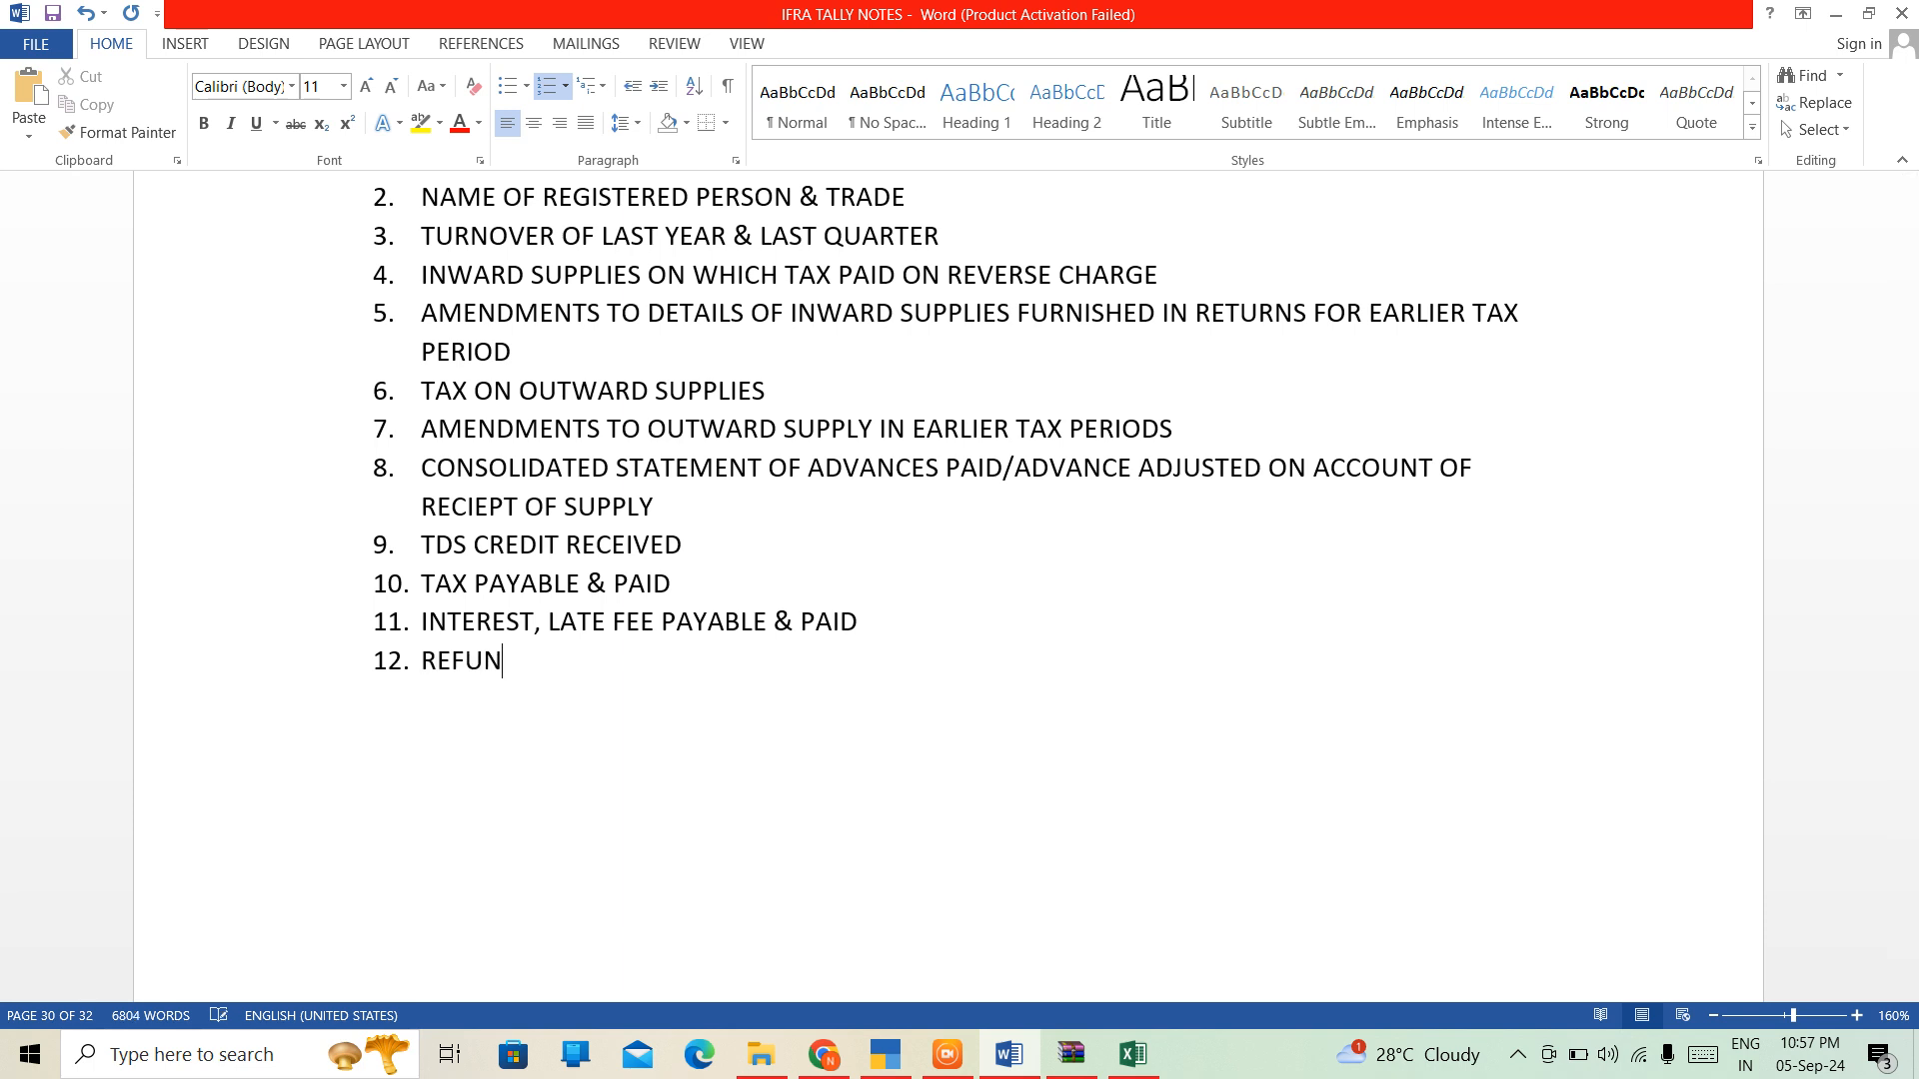
key("BackSpace")
type("D")
type("CLS")
key("BackSpace")
key("BackSpace")
key("BackSpace")
type("CLAIMED F")
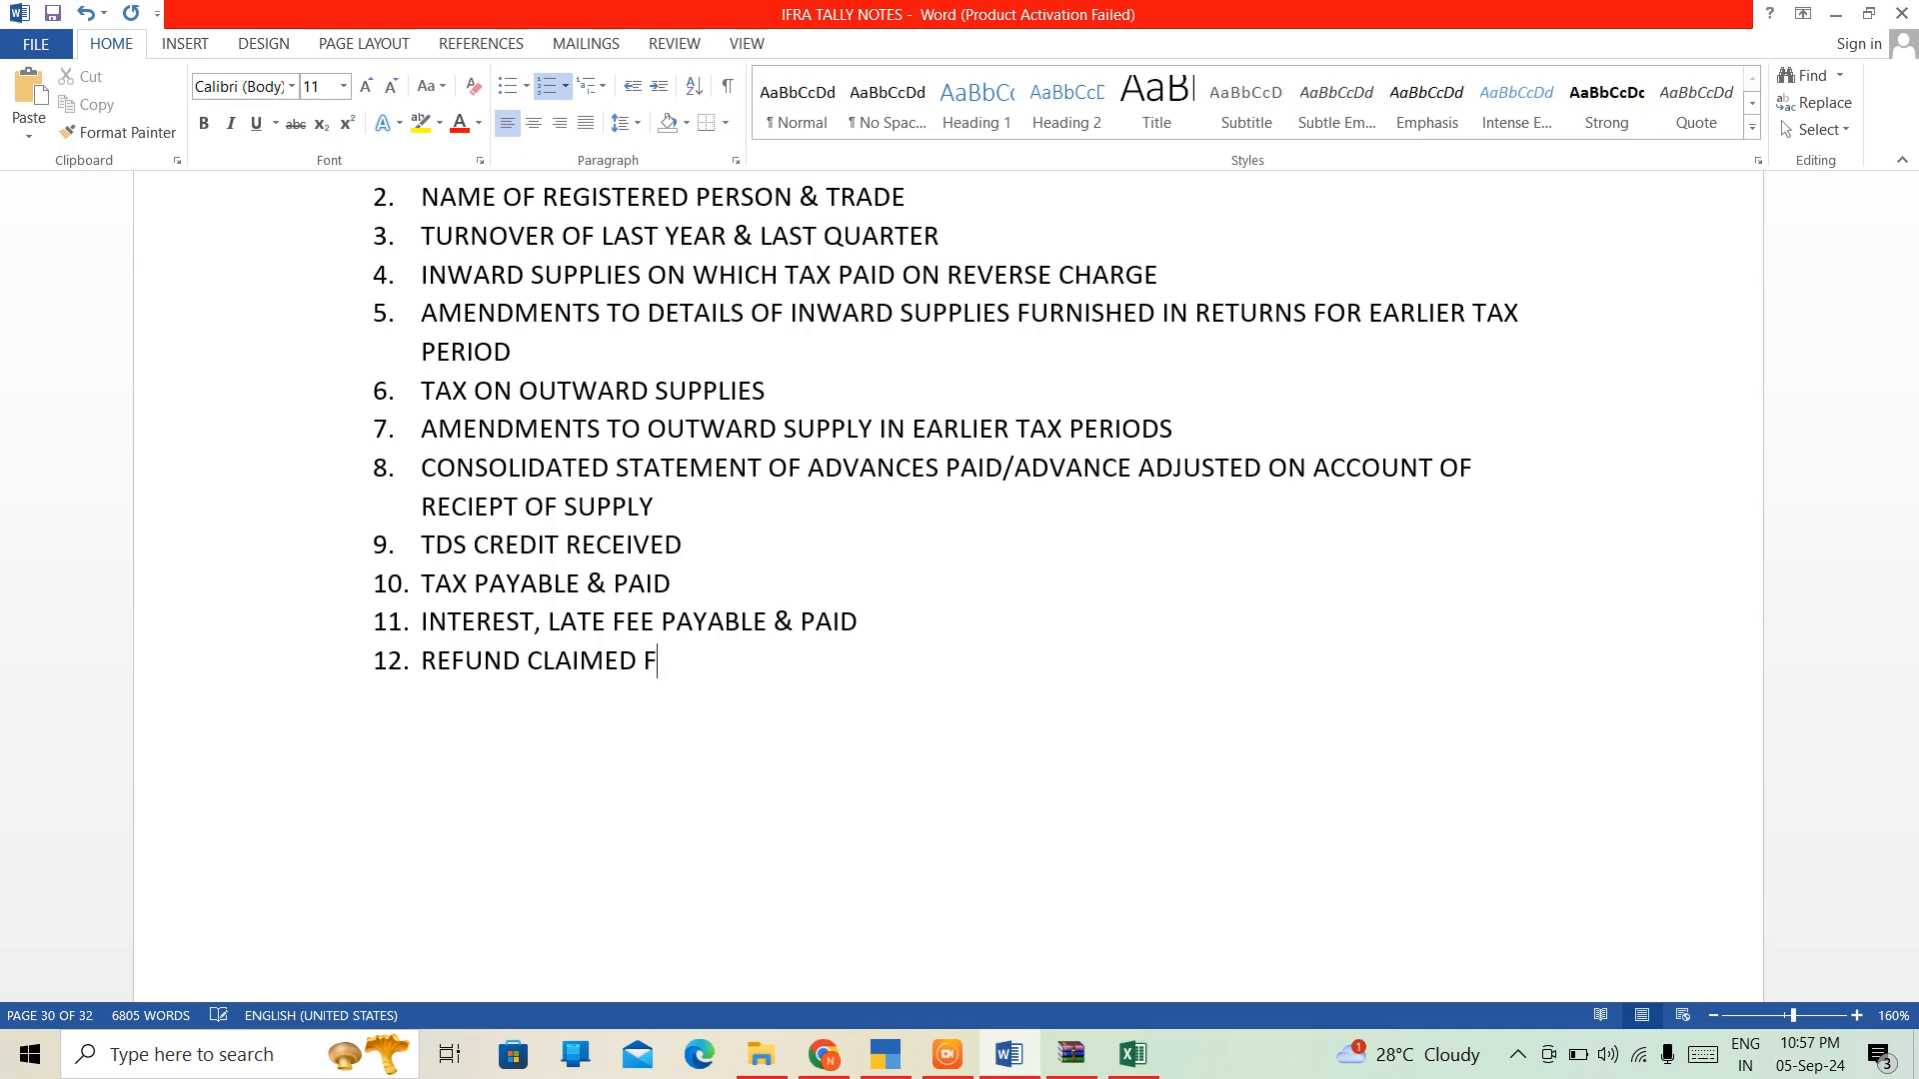
type("ROM CASH")
type(" L")
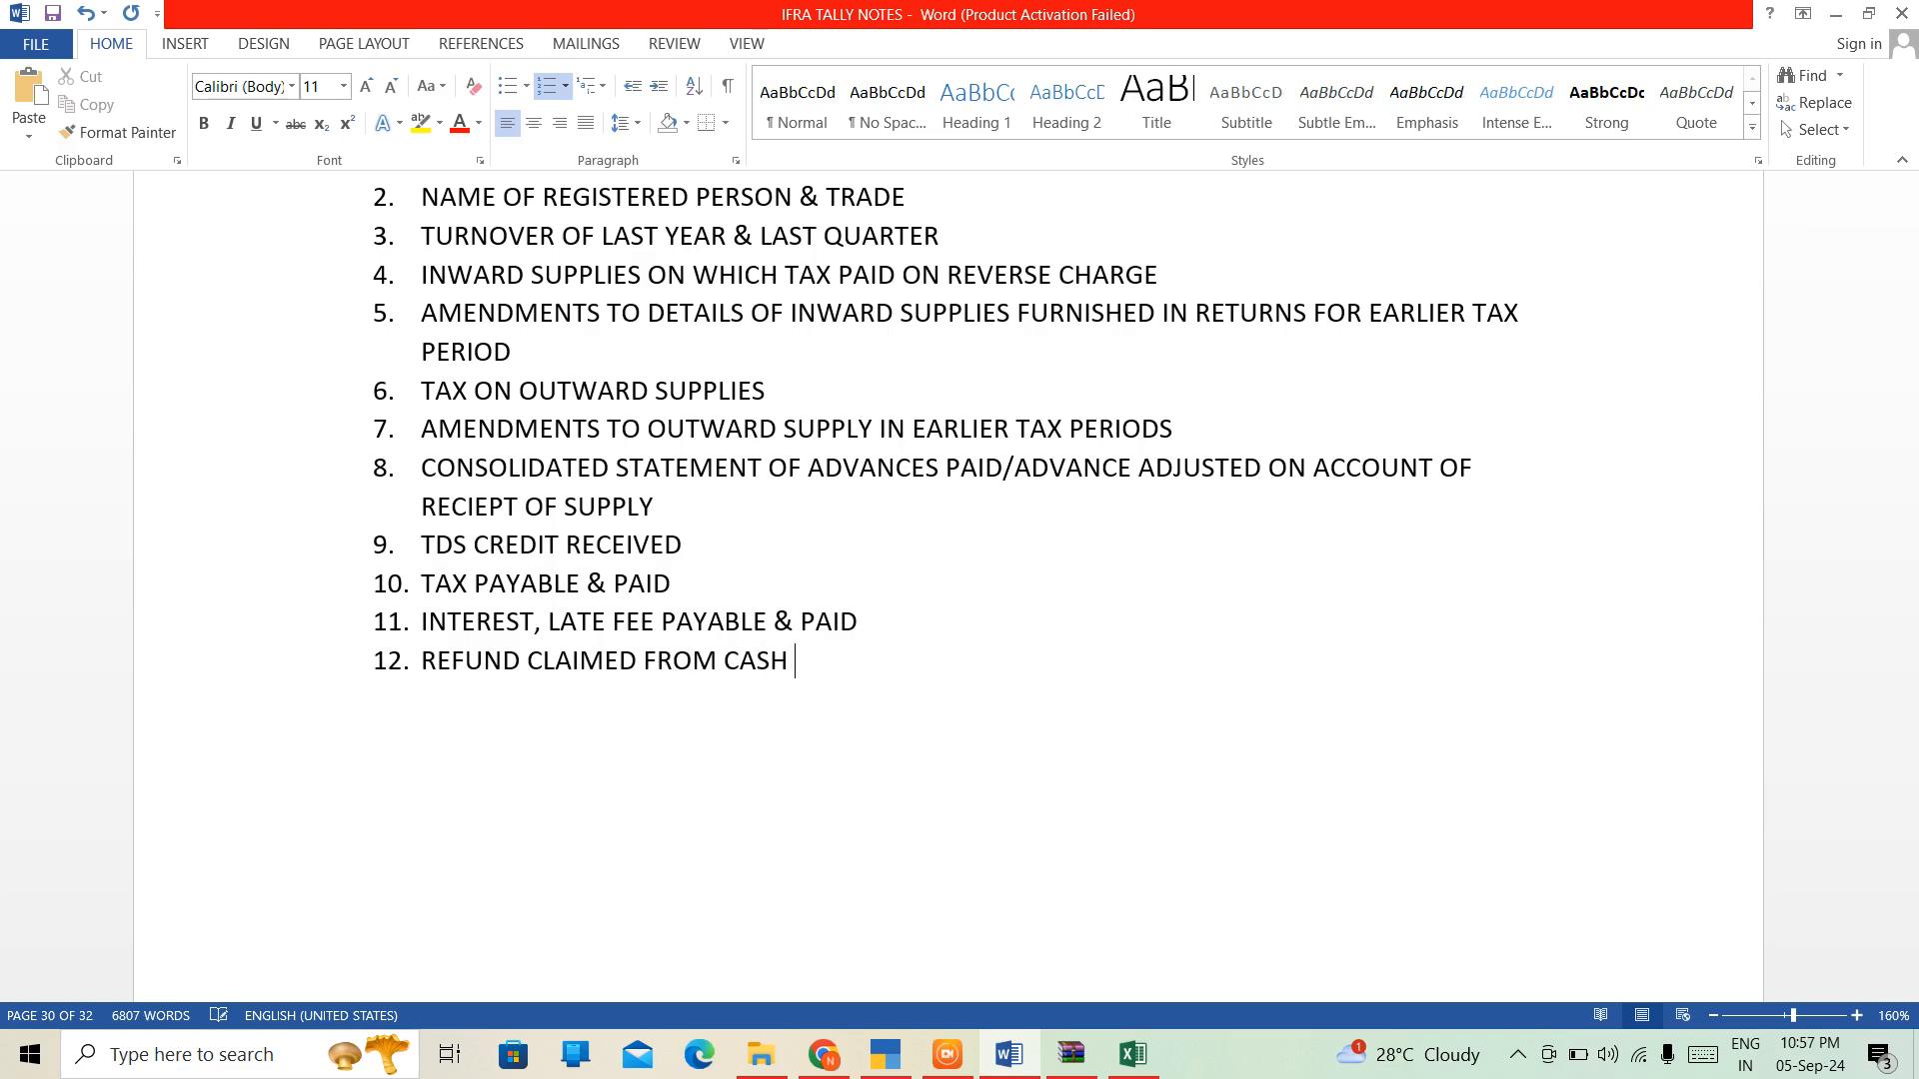
type("EDGER")
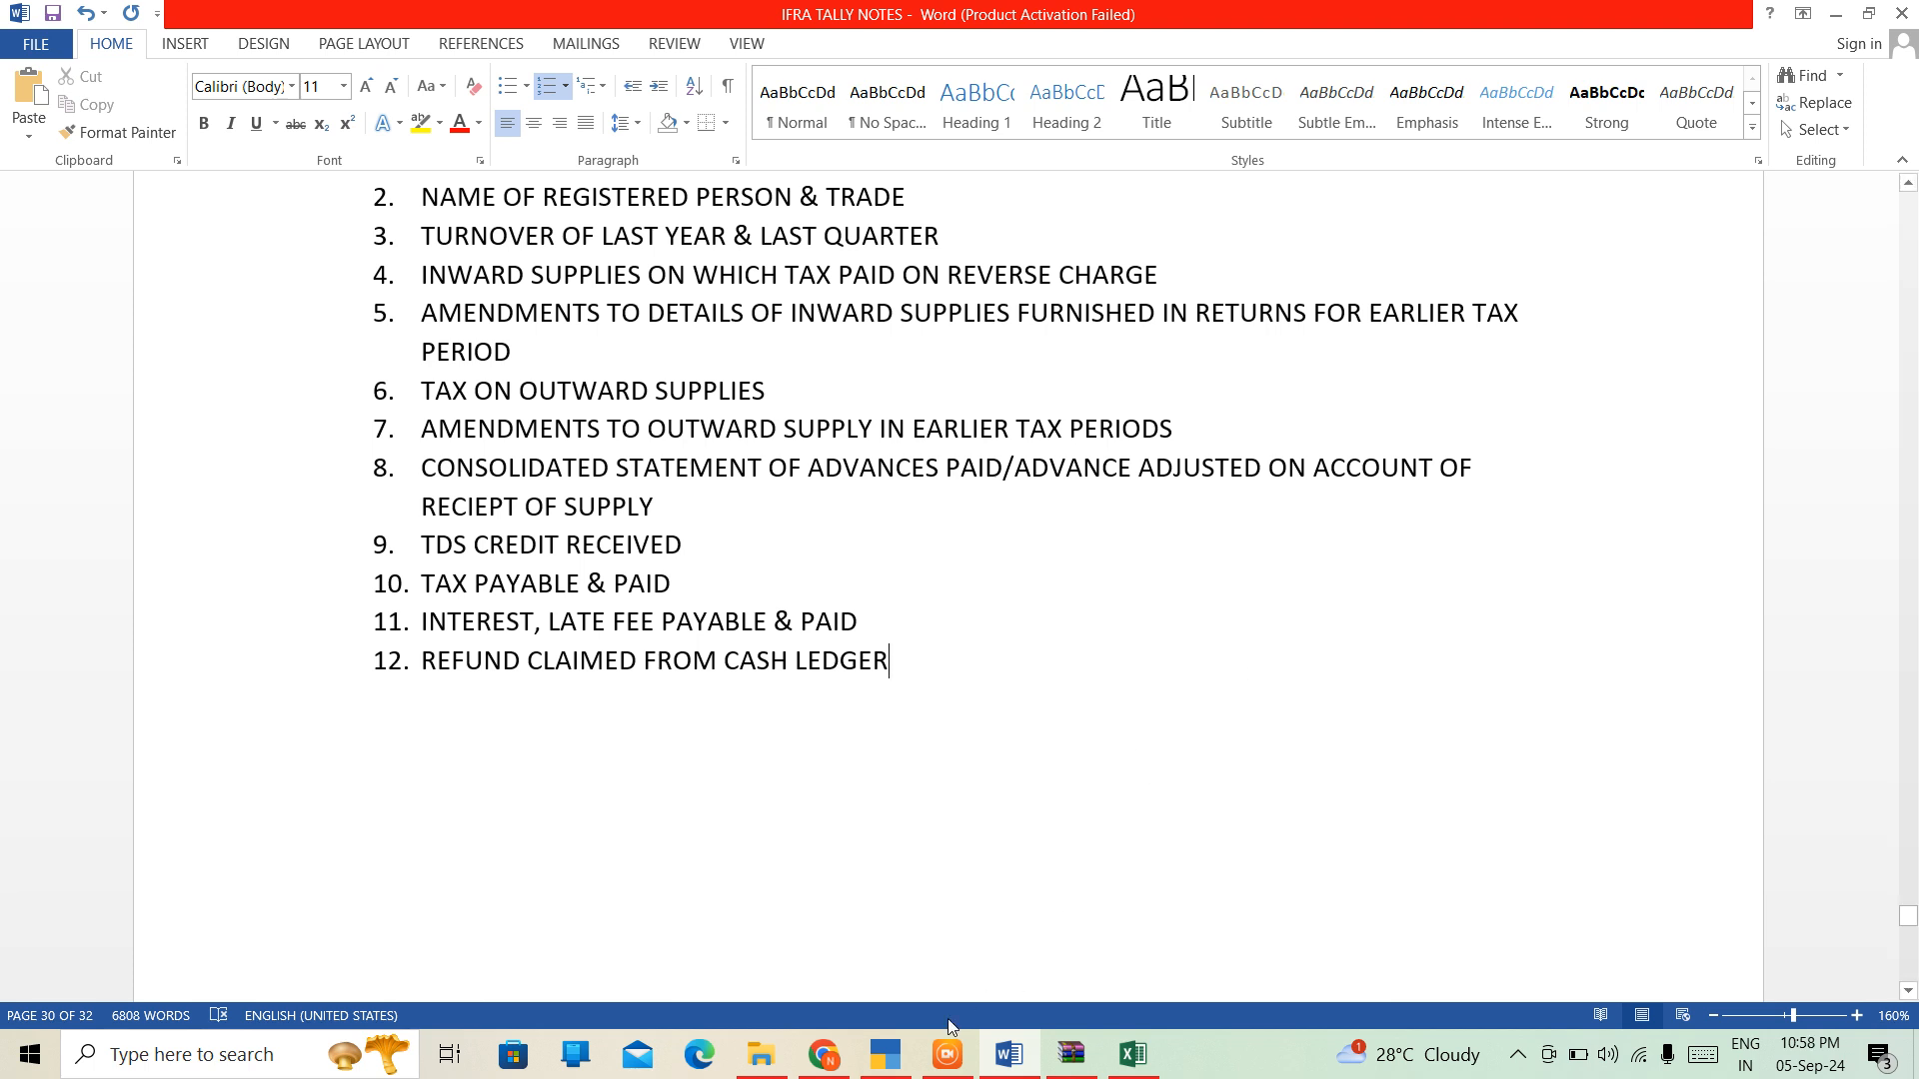
Switch to TallyPrime, start creating a party ledger under Sundry Debtors, and quit without saving it.
left_click(875, 1071)
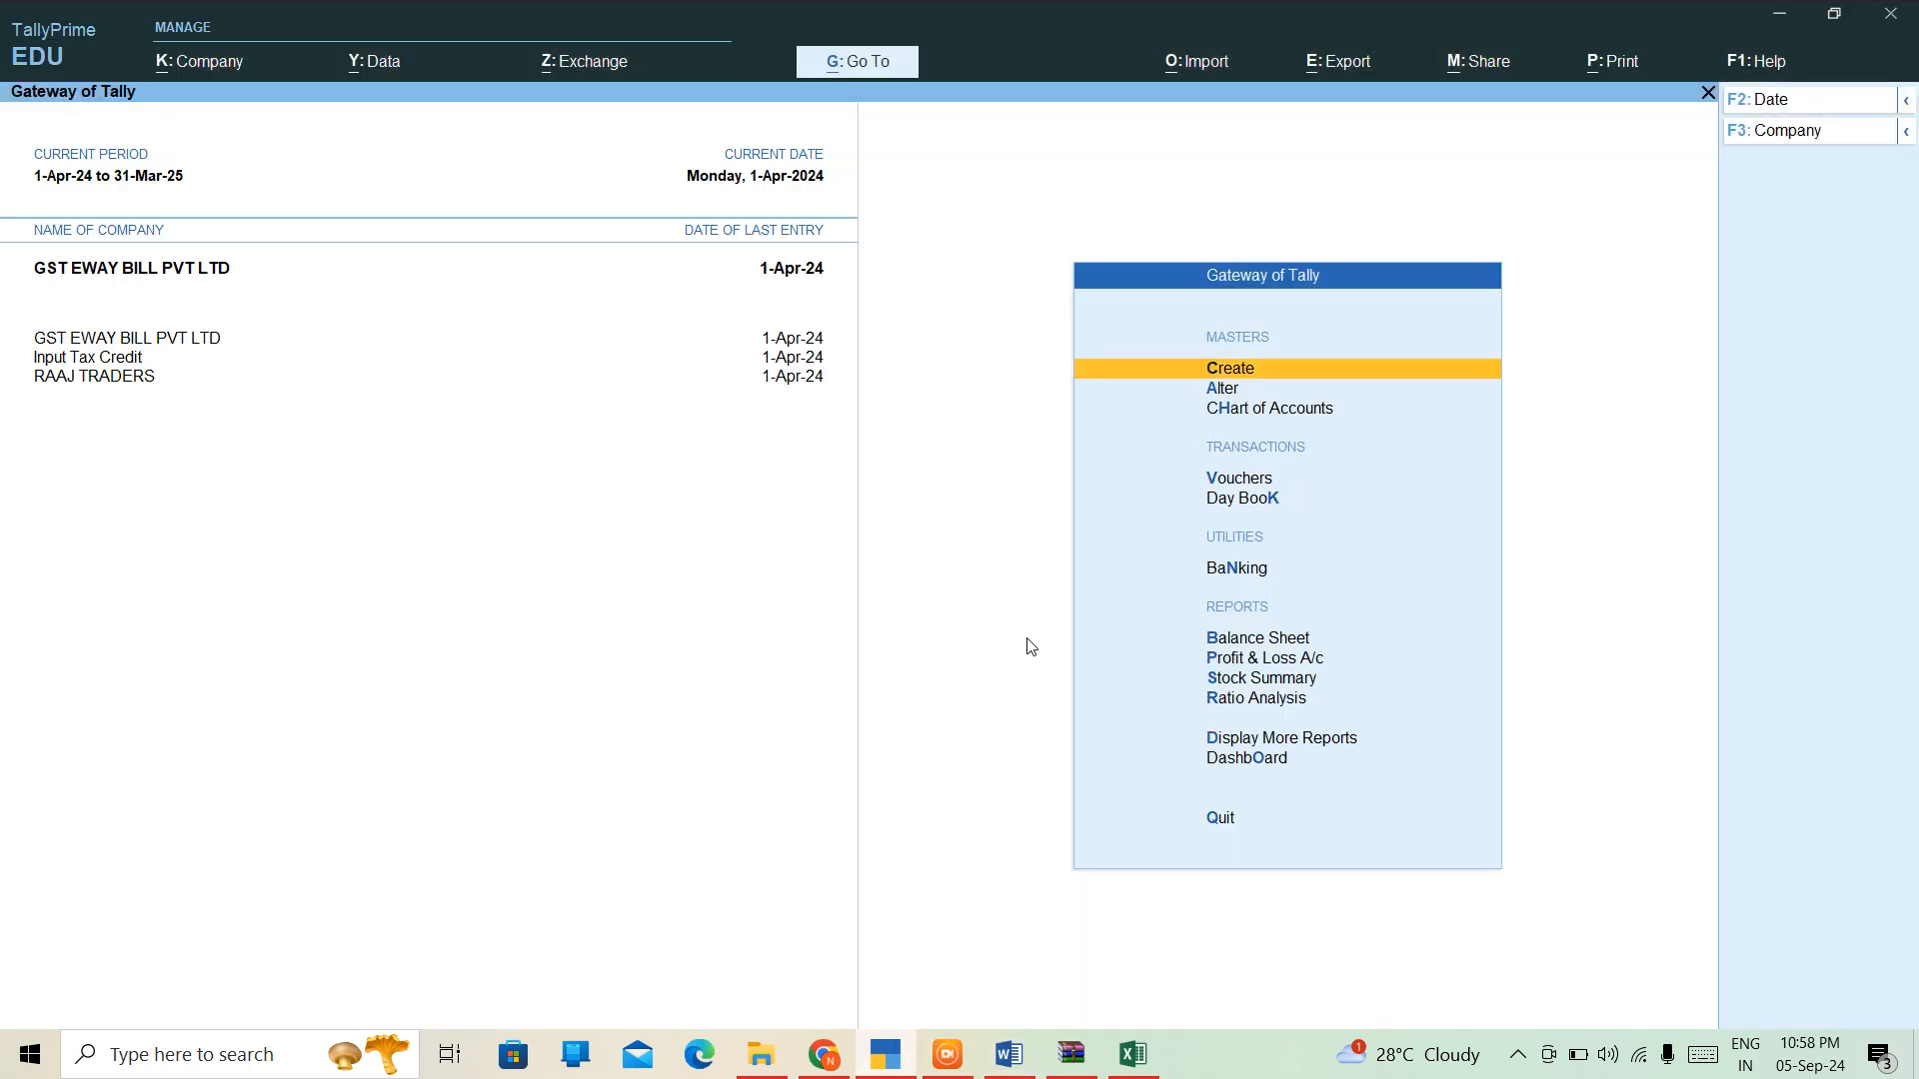
key("Return")
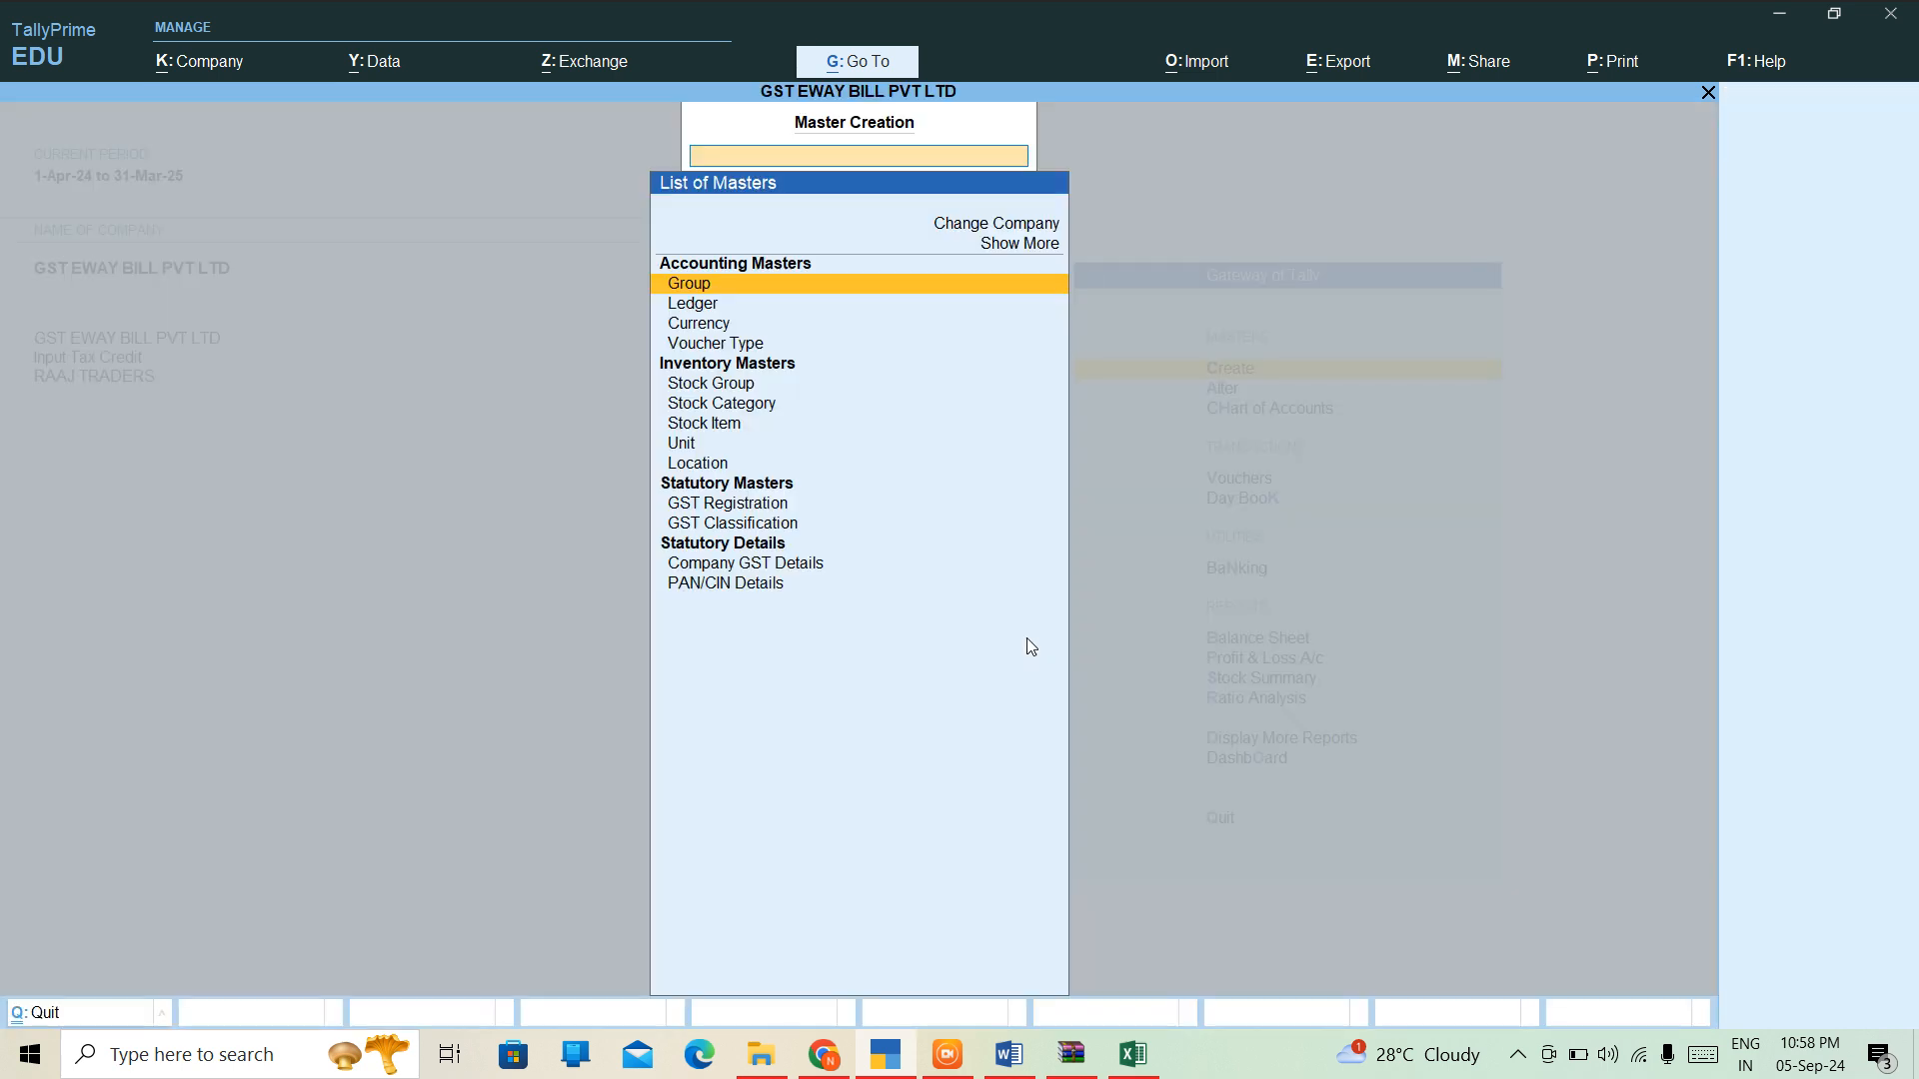
key("Down")
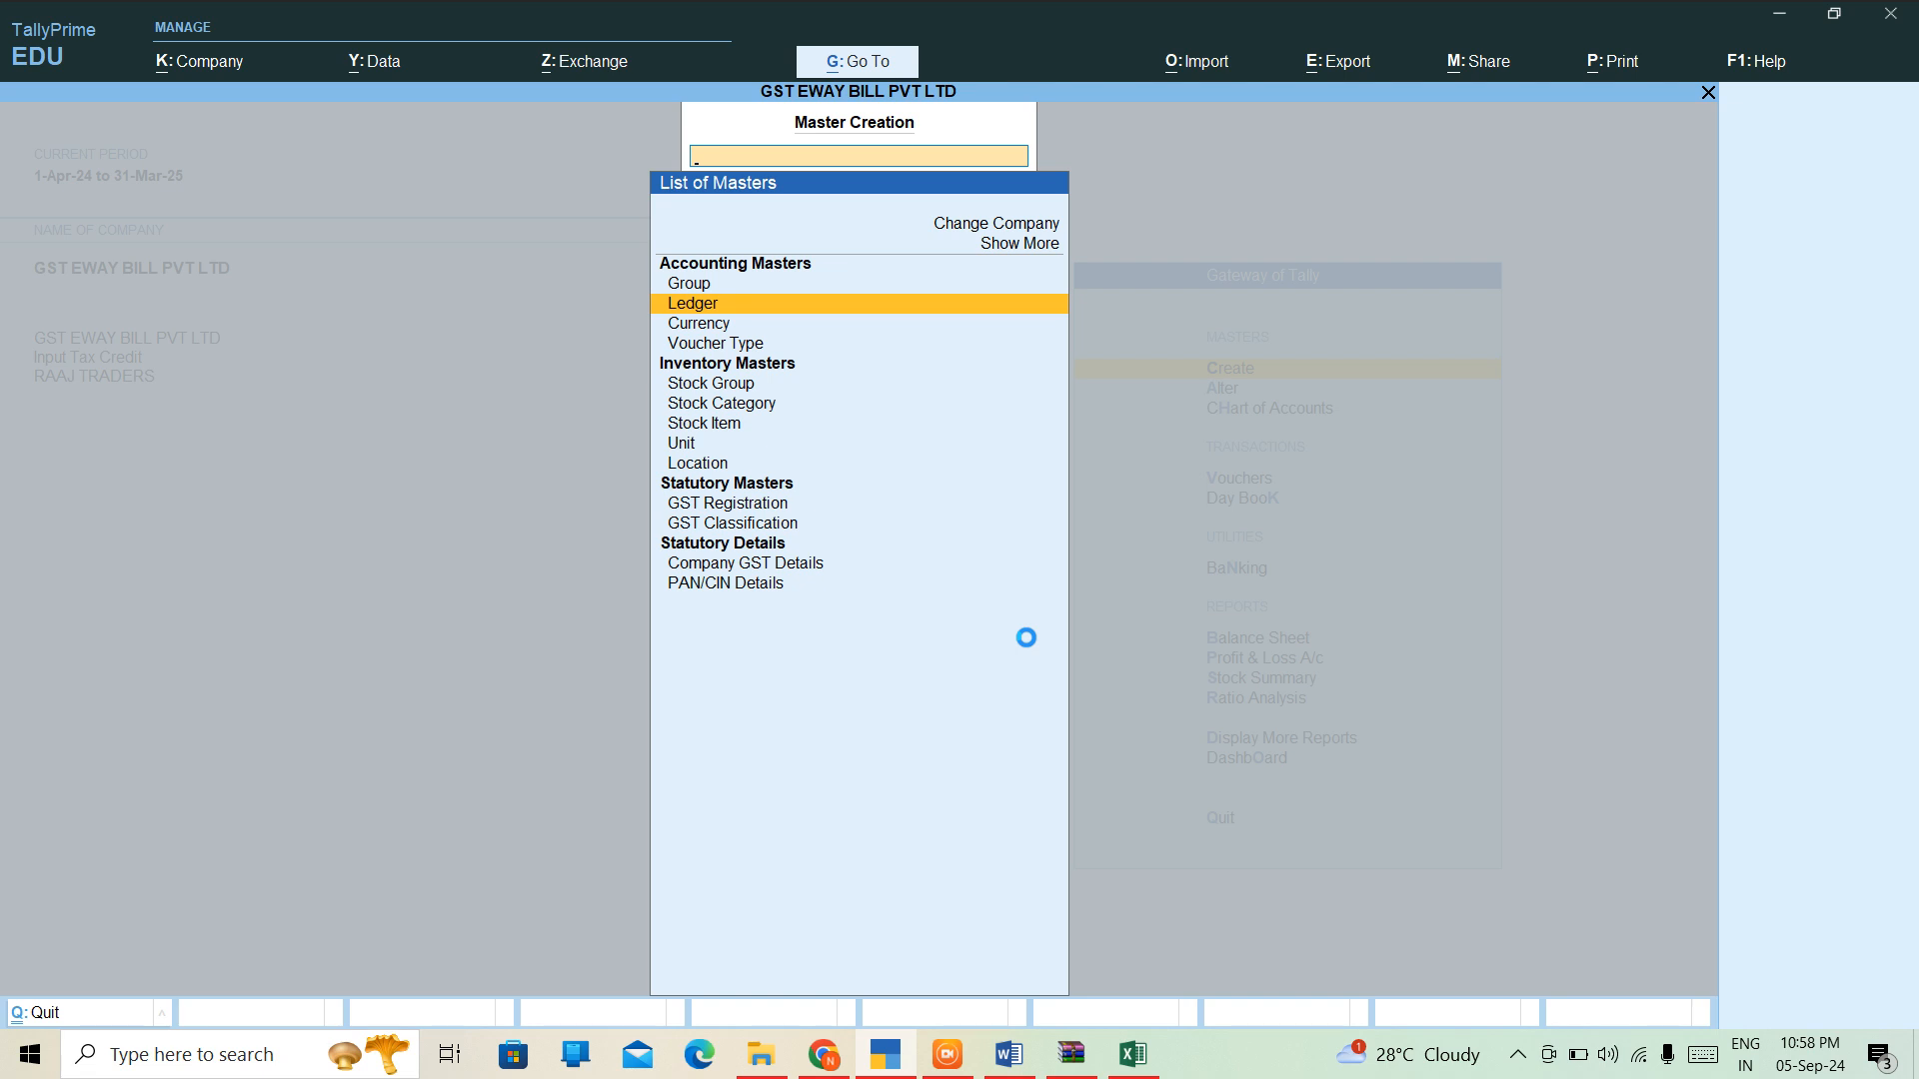
key("Return")
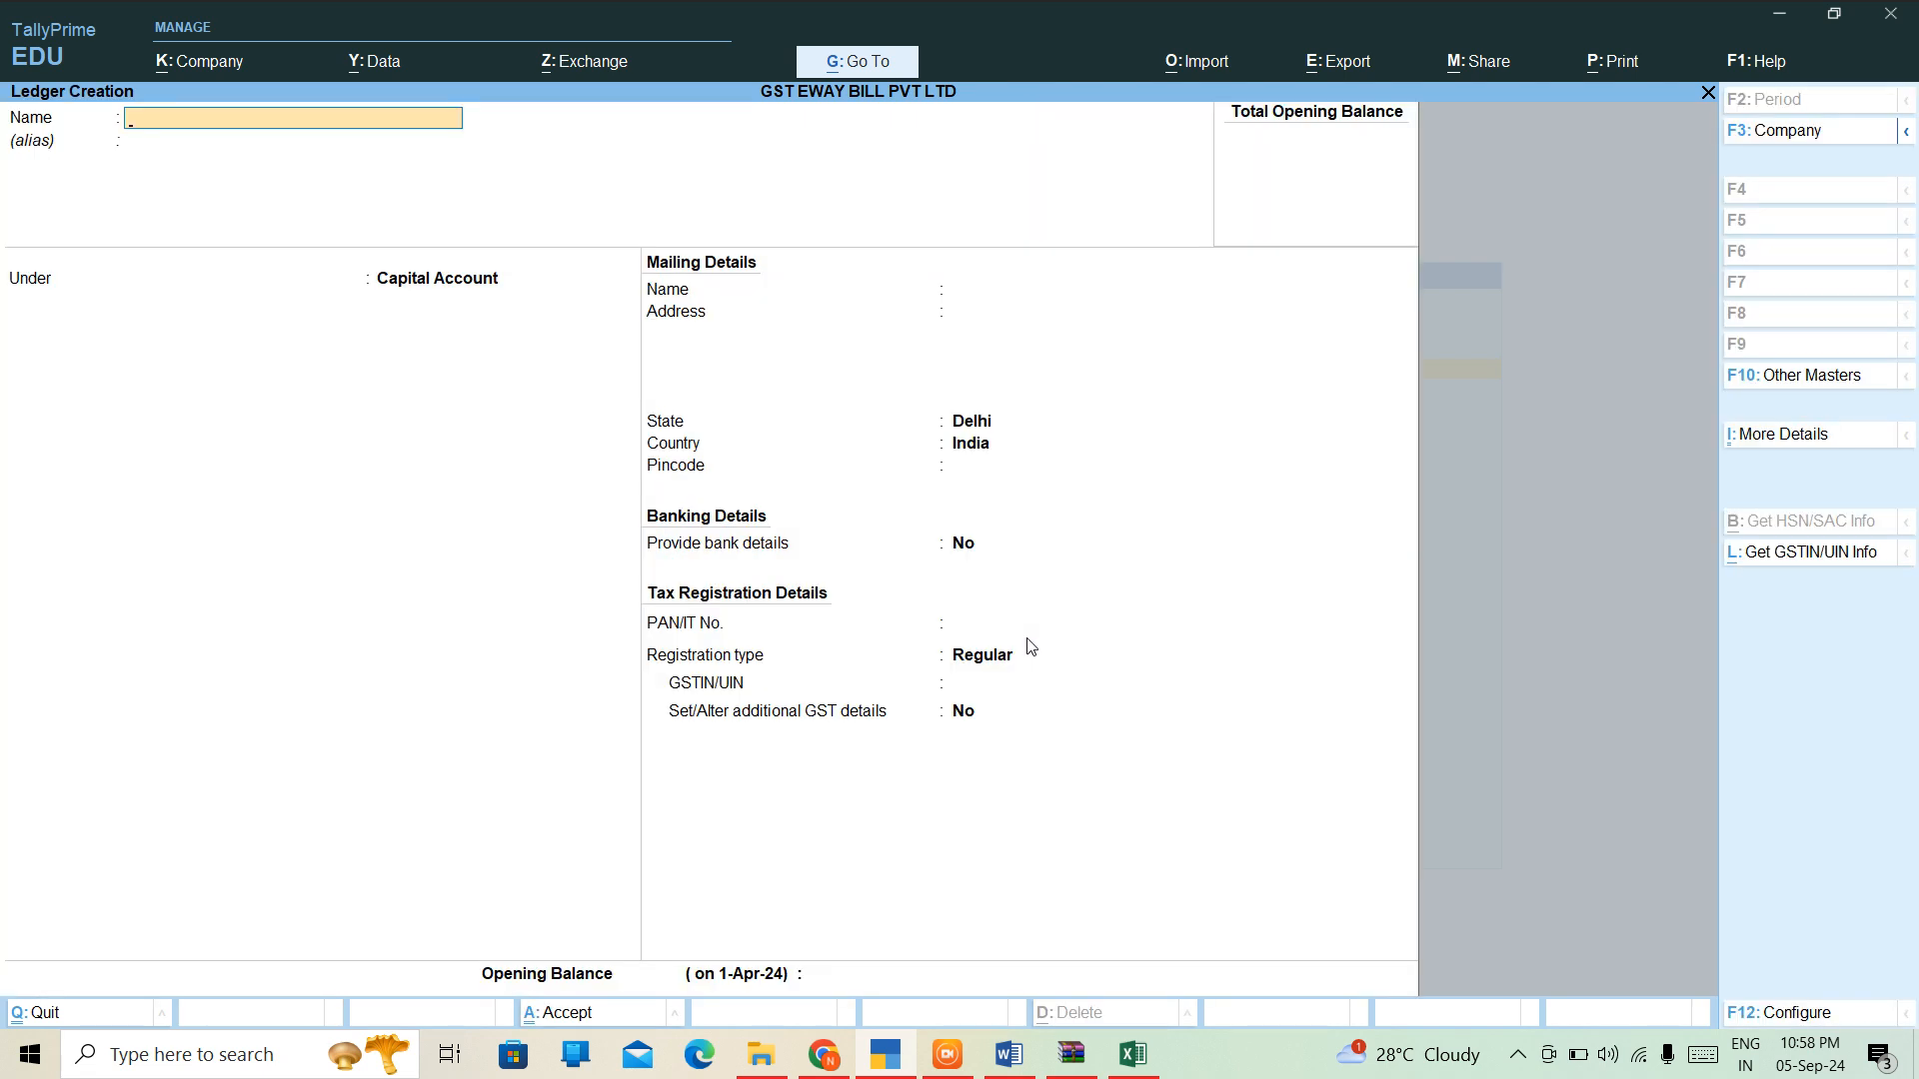
type("R")
key("BackSpace")
type("RAMAN")
key("Return")
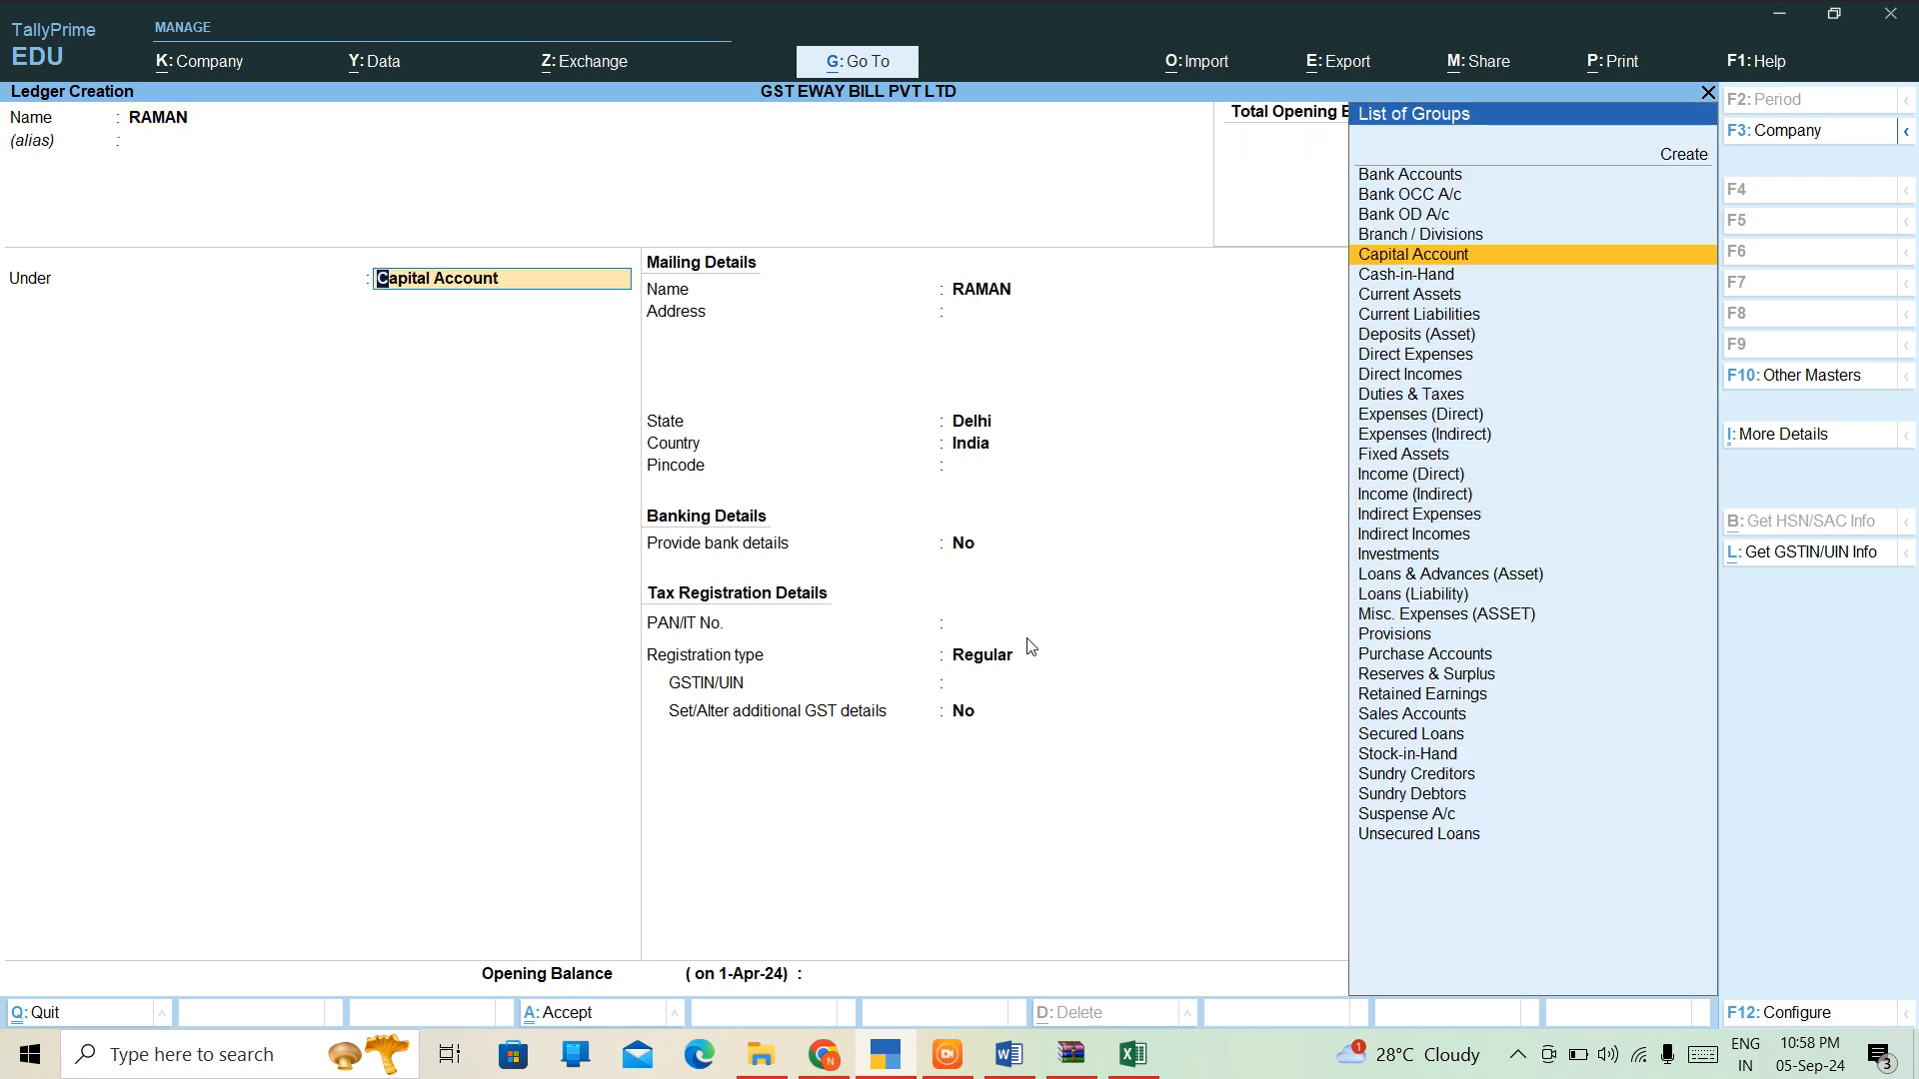
type("DEB")
key("Return")
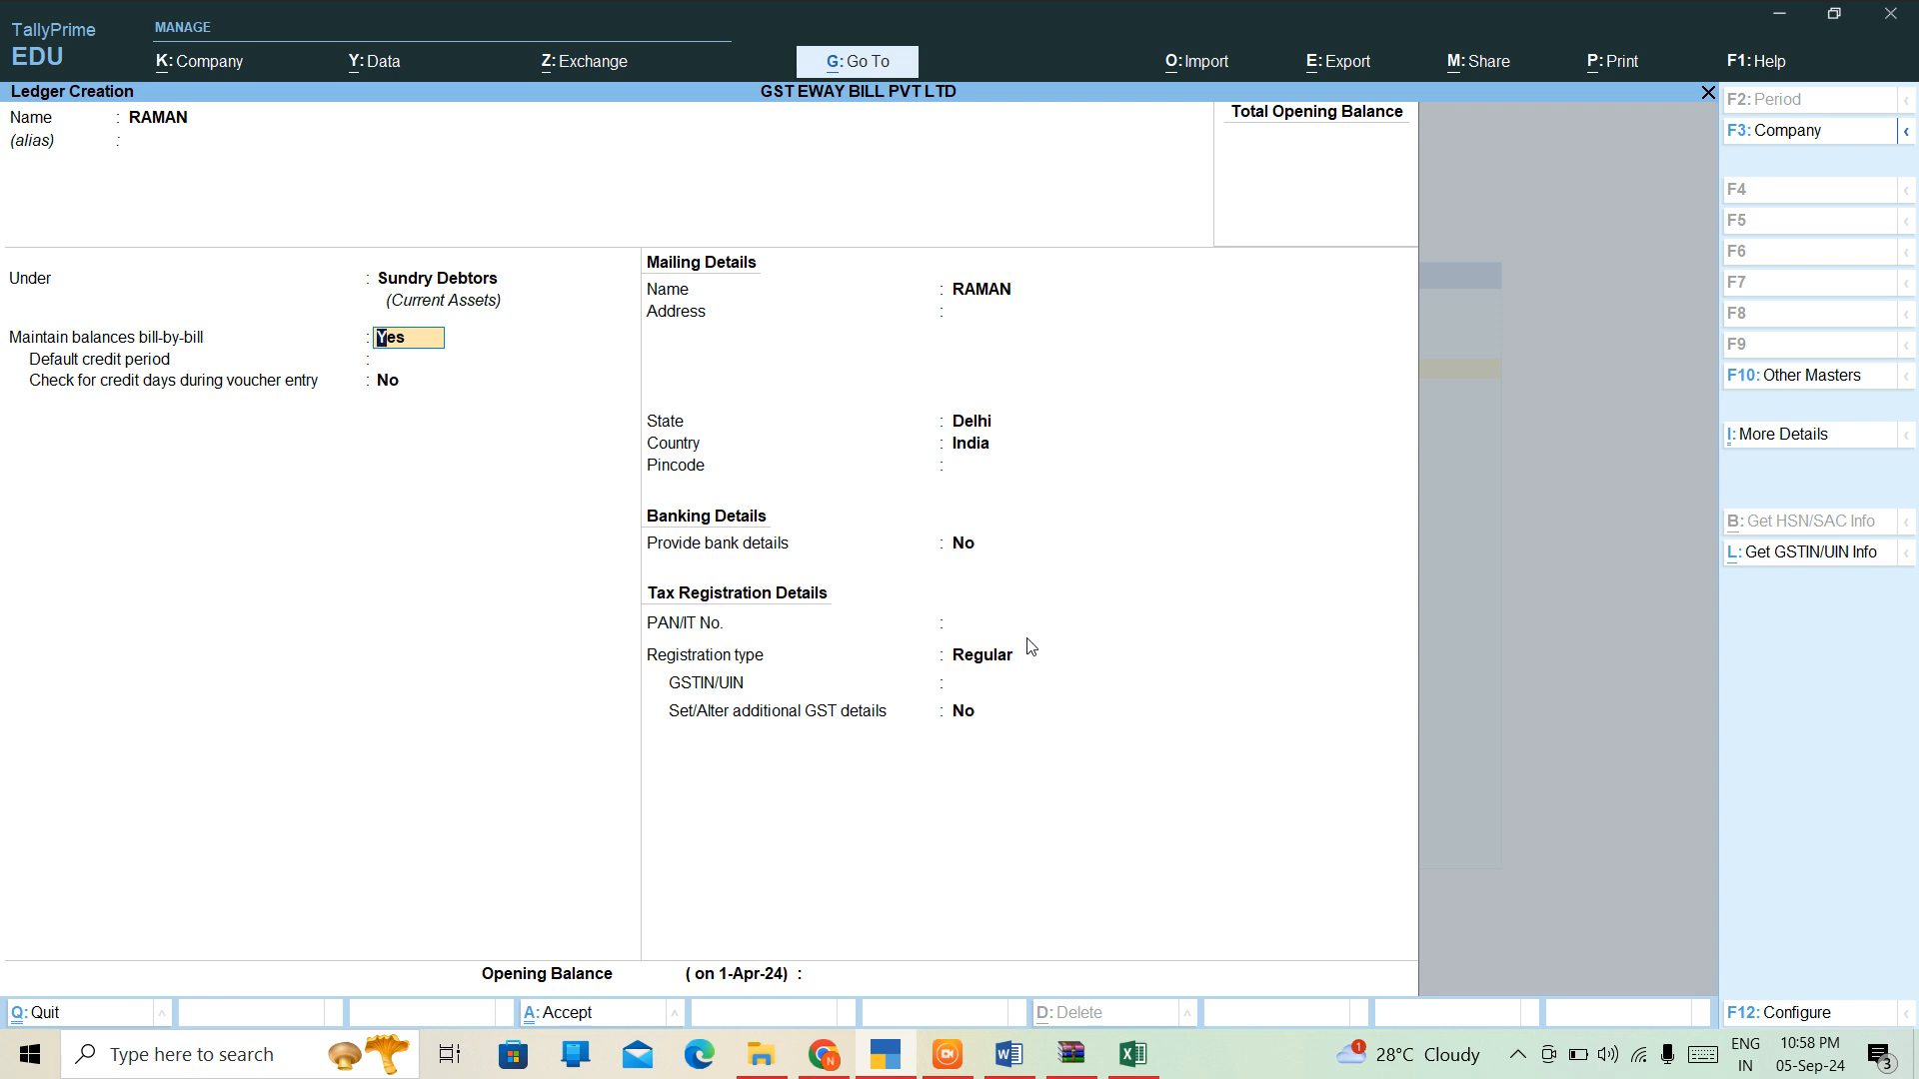
key("BackSpace")
key("Escape")
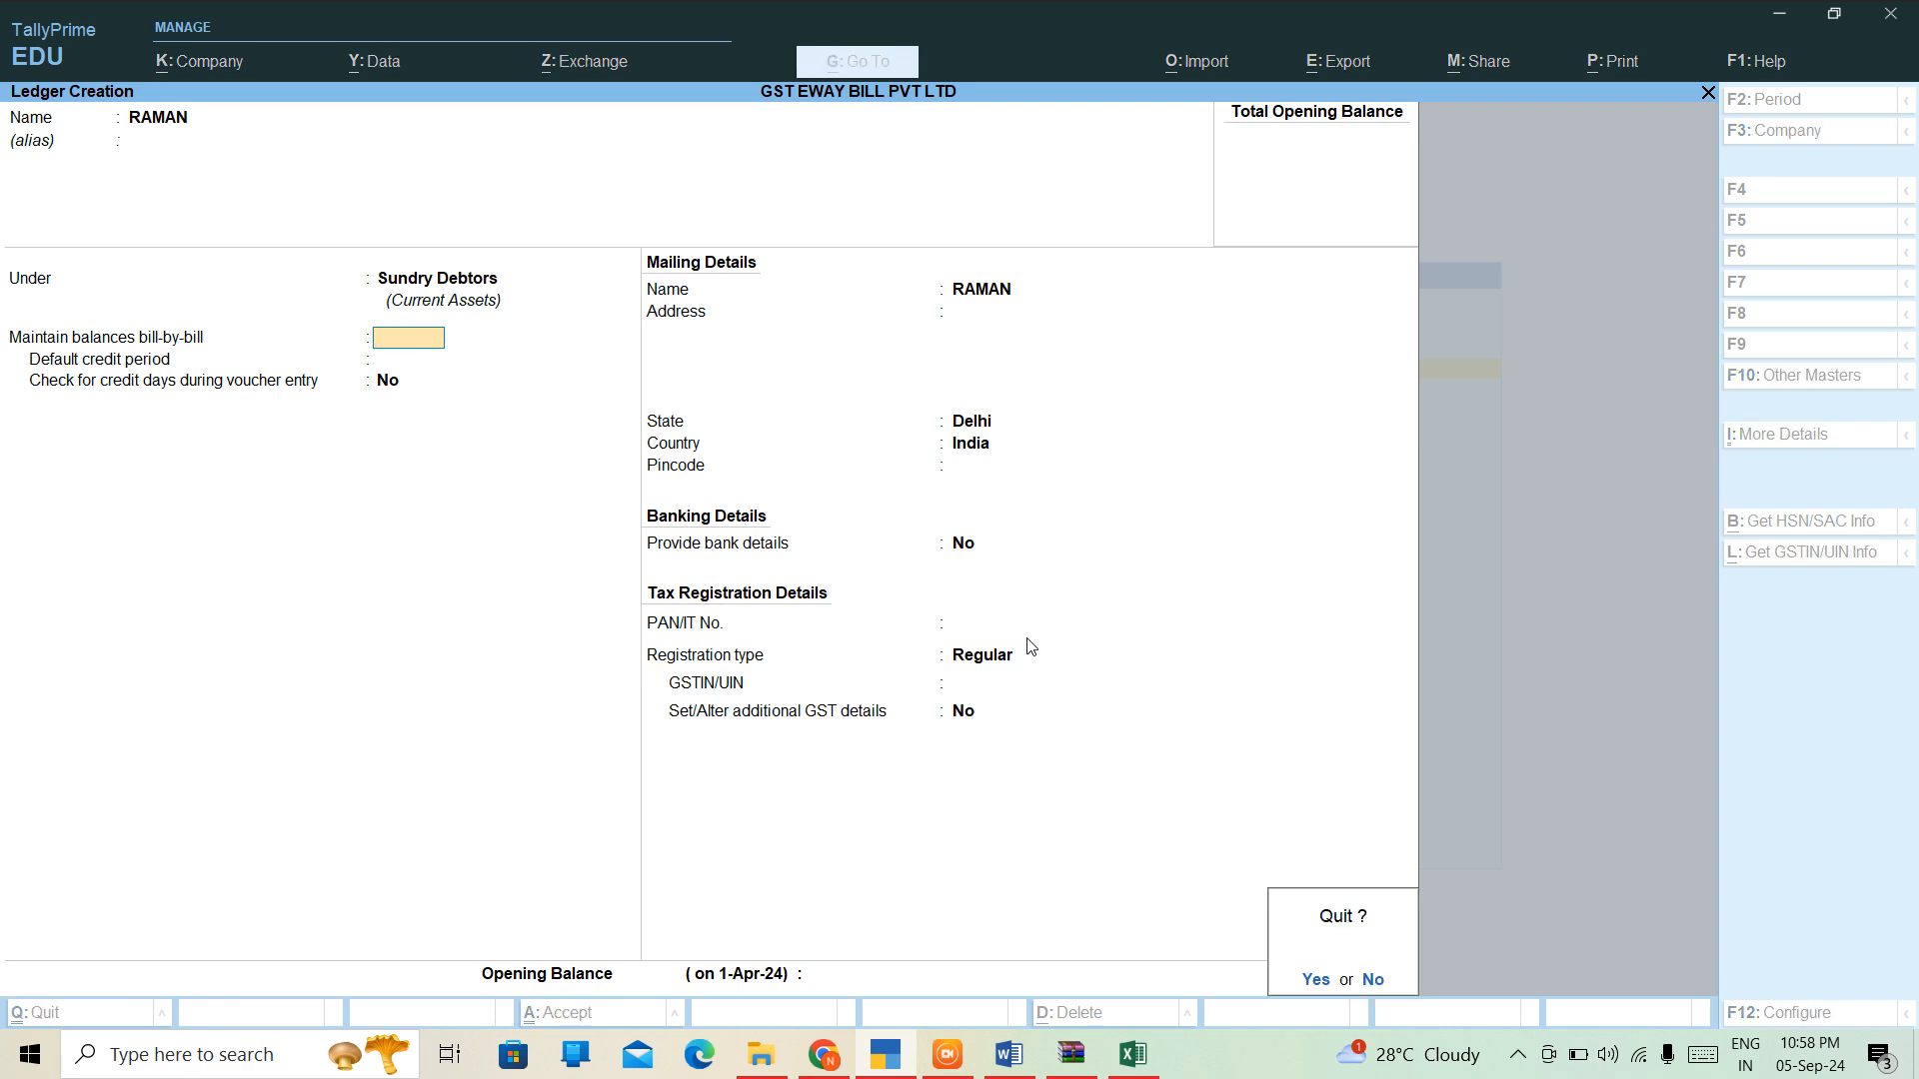
key("y")
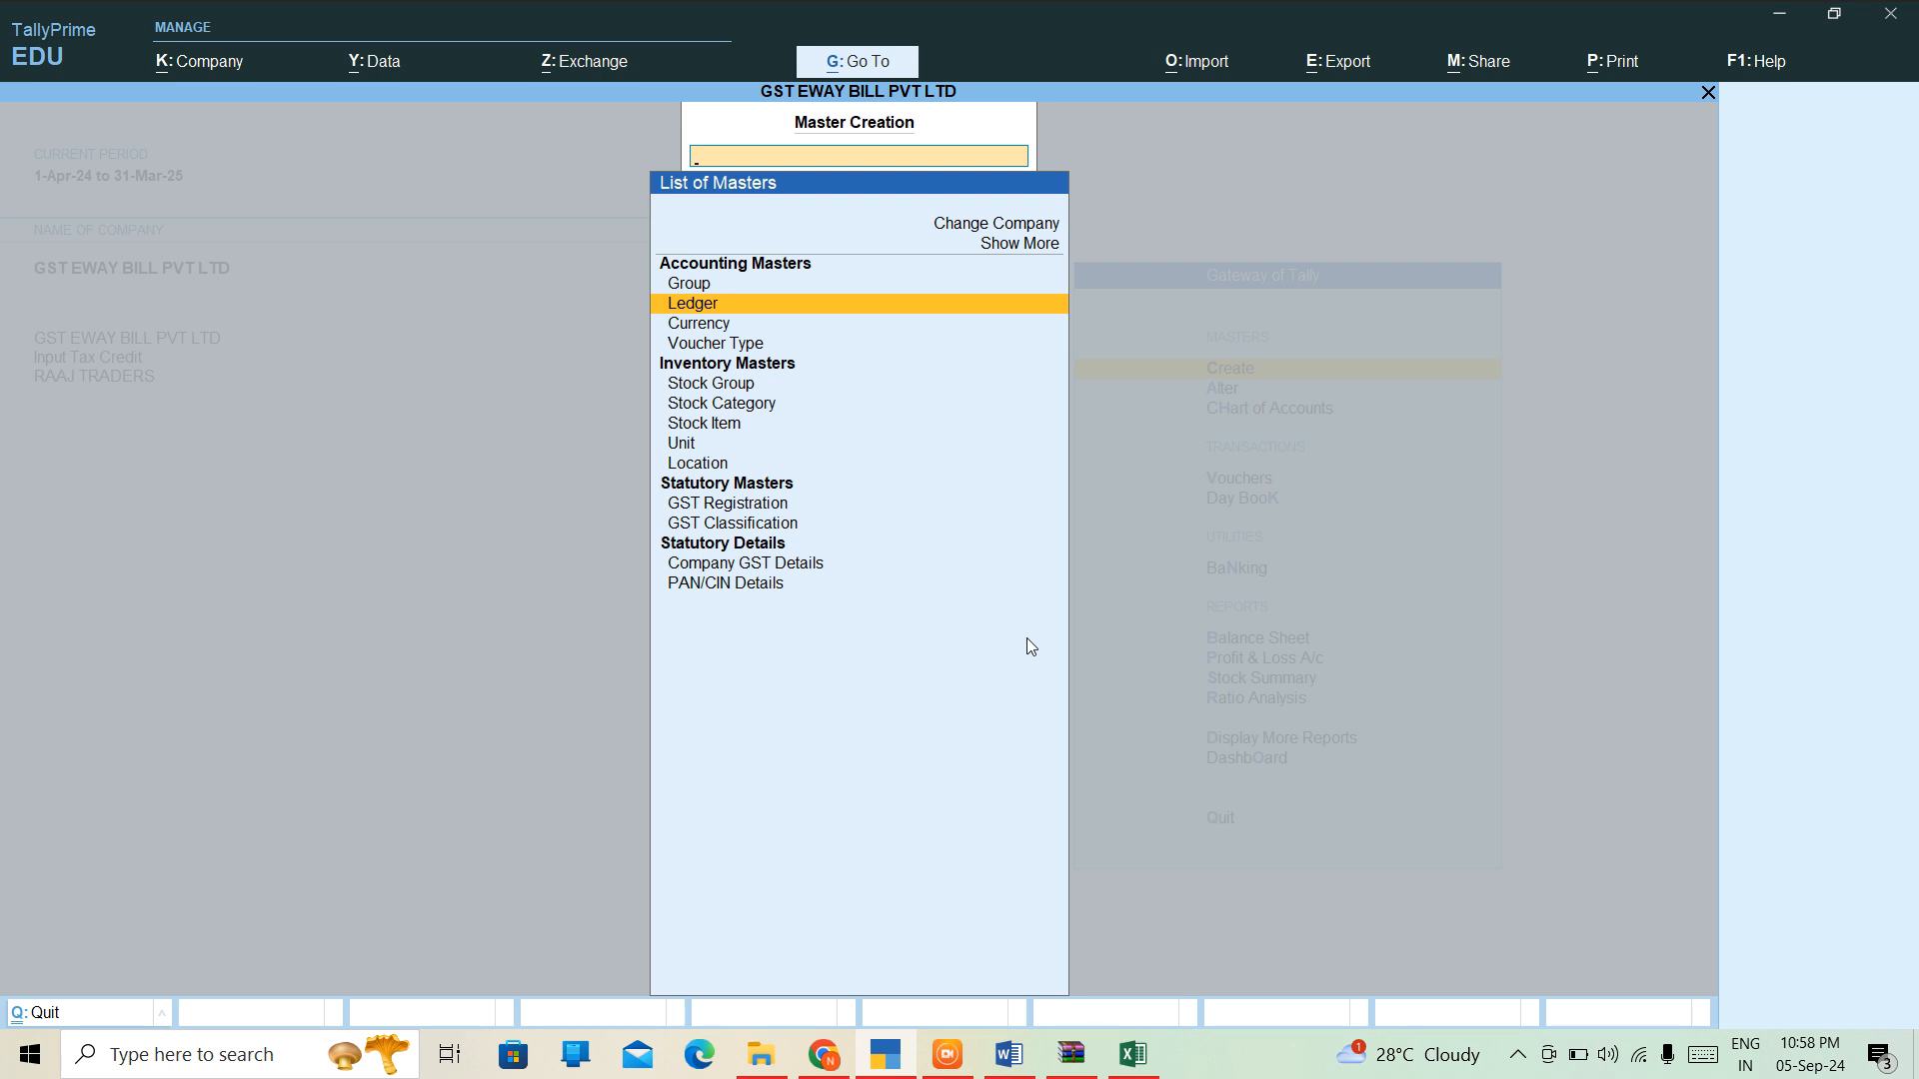
Switch back to Word and add "DEBIT ENTRIES IN CASH LEDGER FOR TAX/INTEREST PAYMENT" as item 13 of the GSTR-4 DETAILS list.
left_click(1010, 1059)
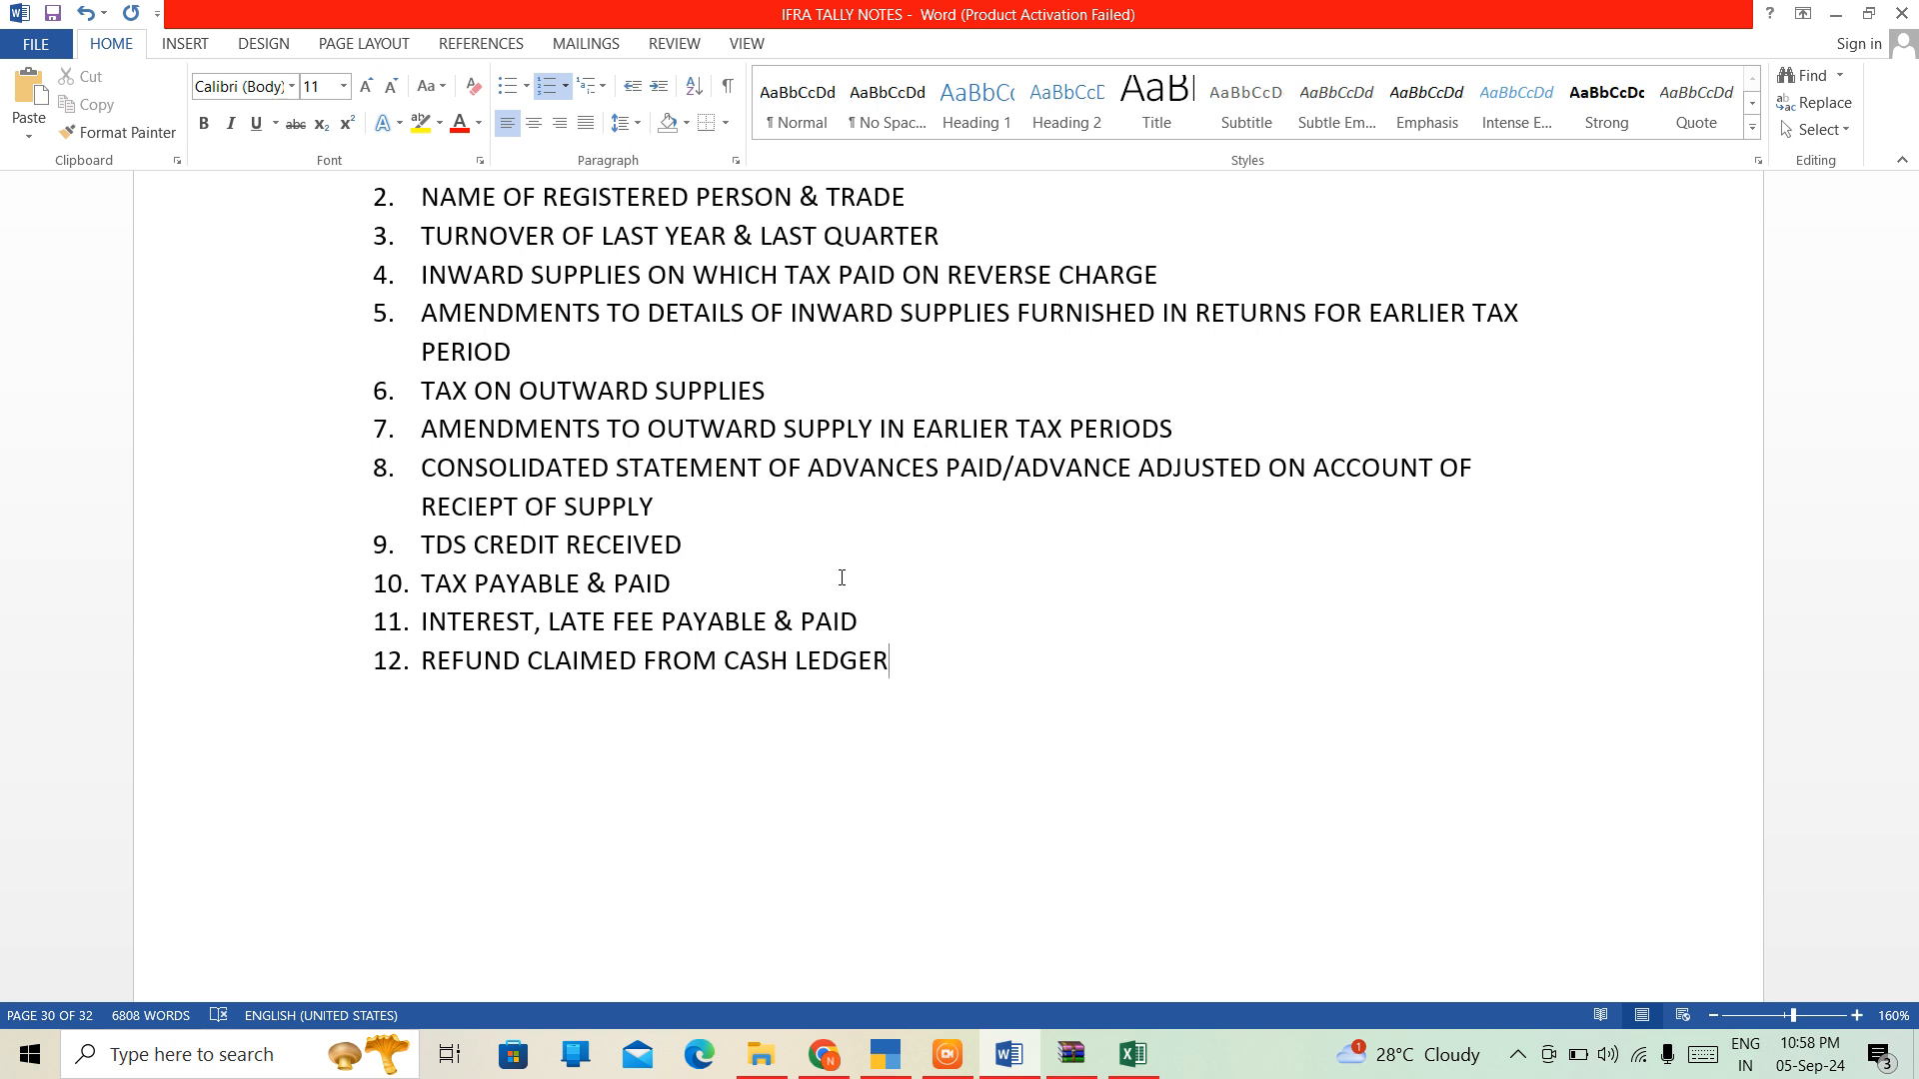
key("Return")
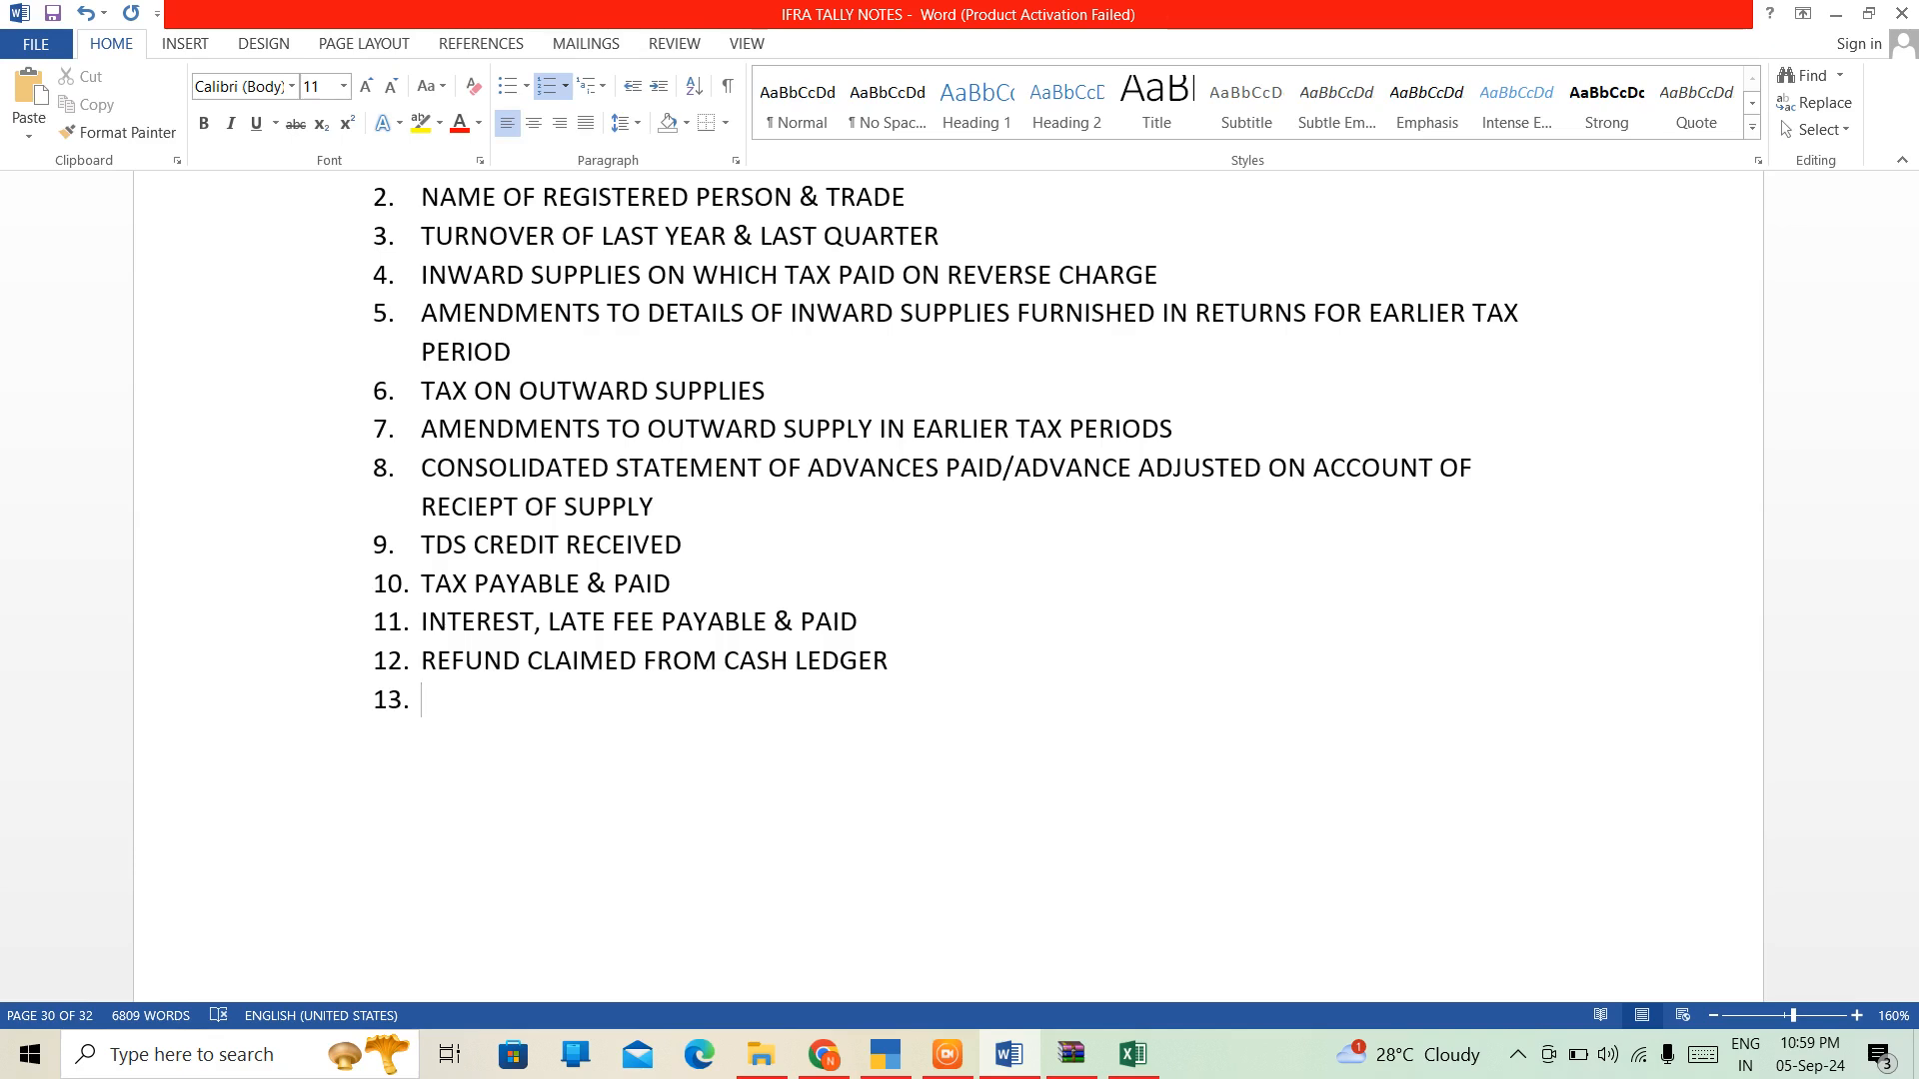
type("DEBIT ENR")
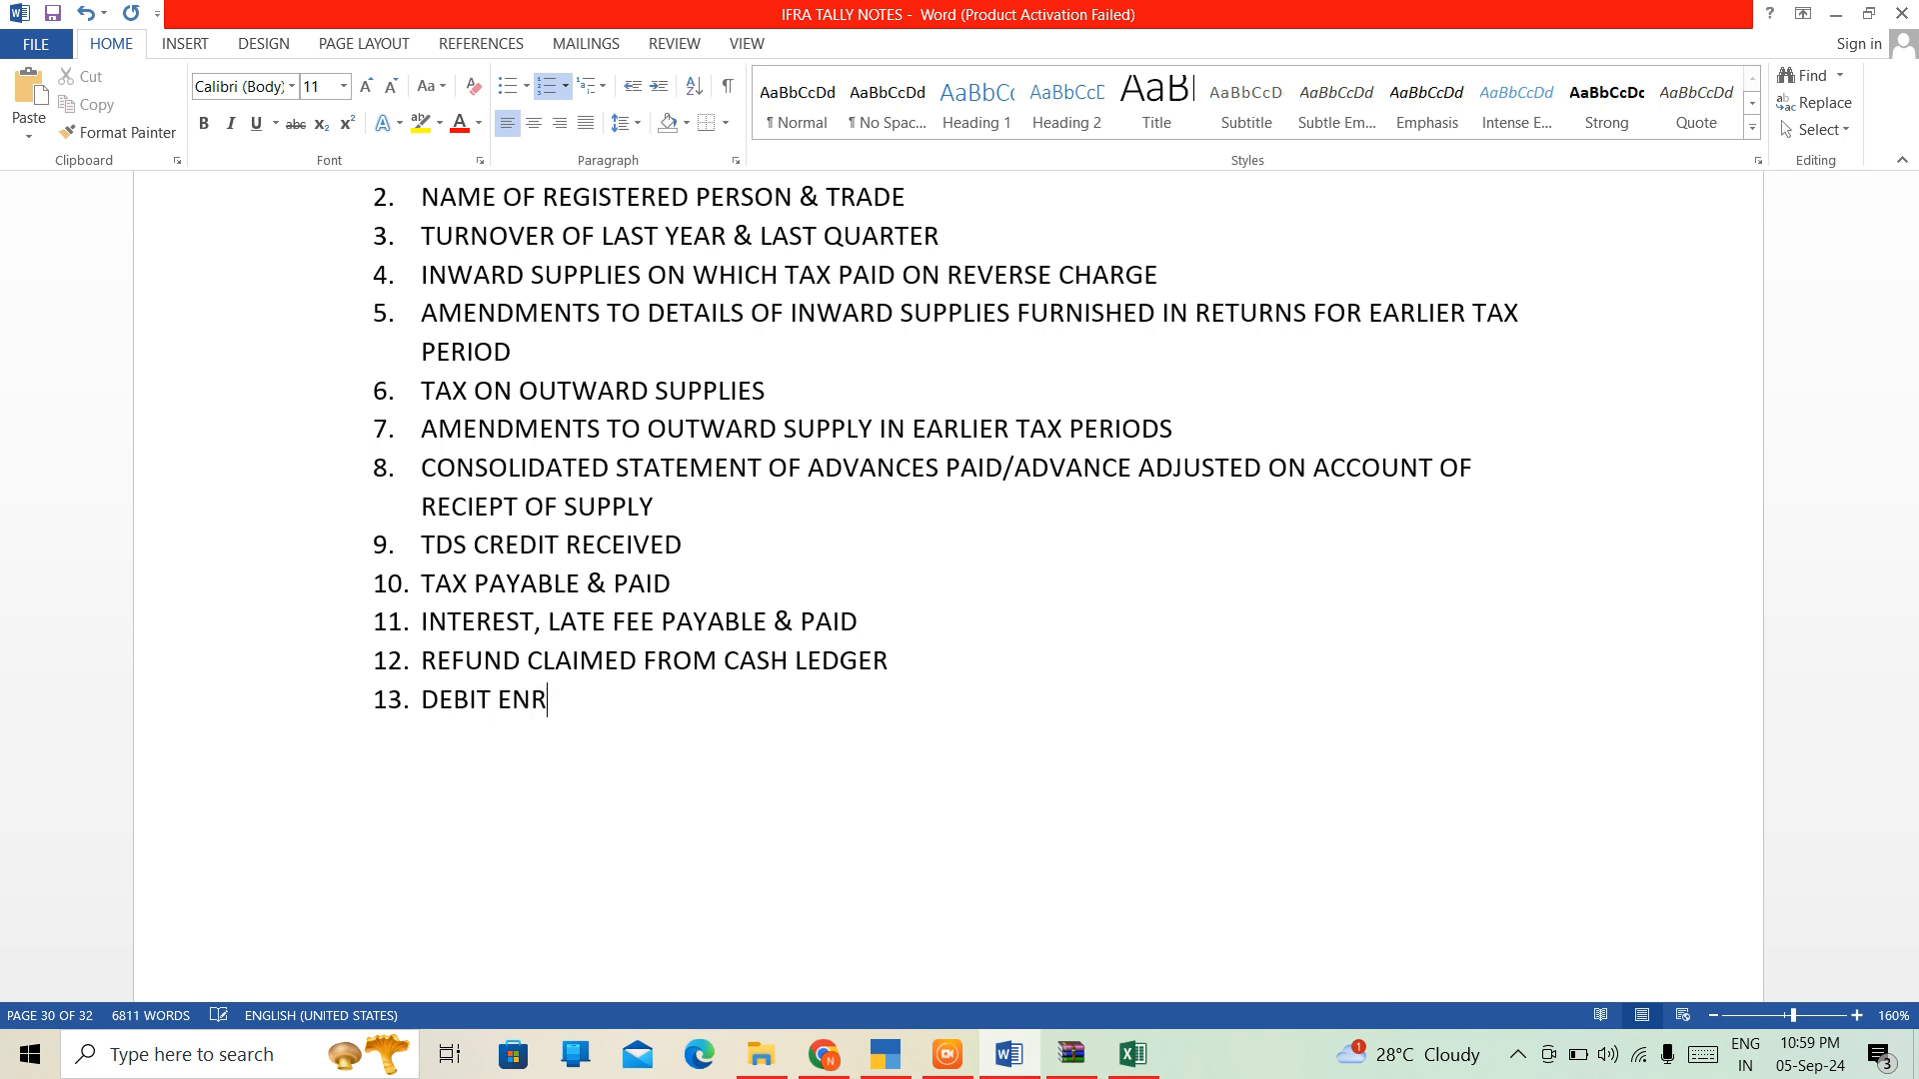
key("BackSpace")
type("TR")
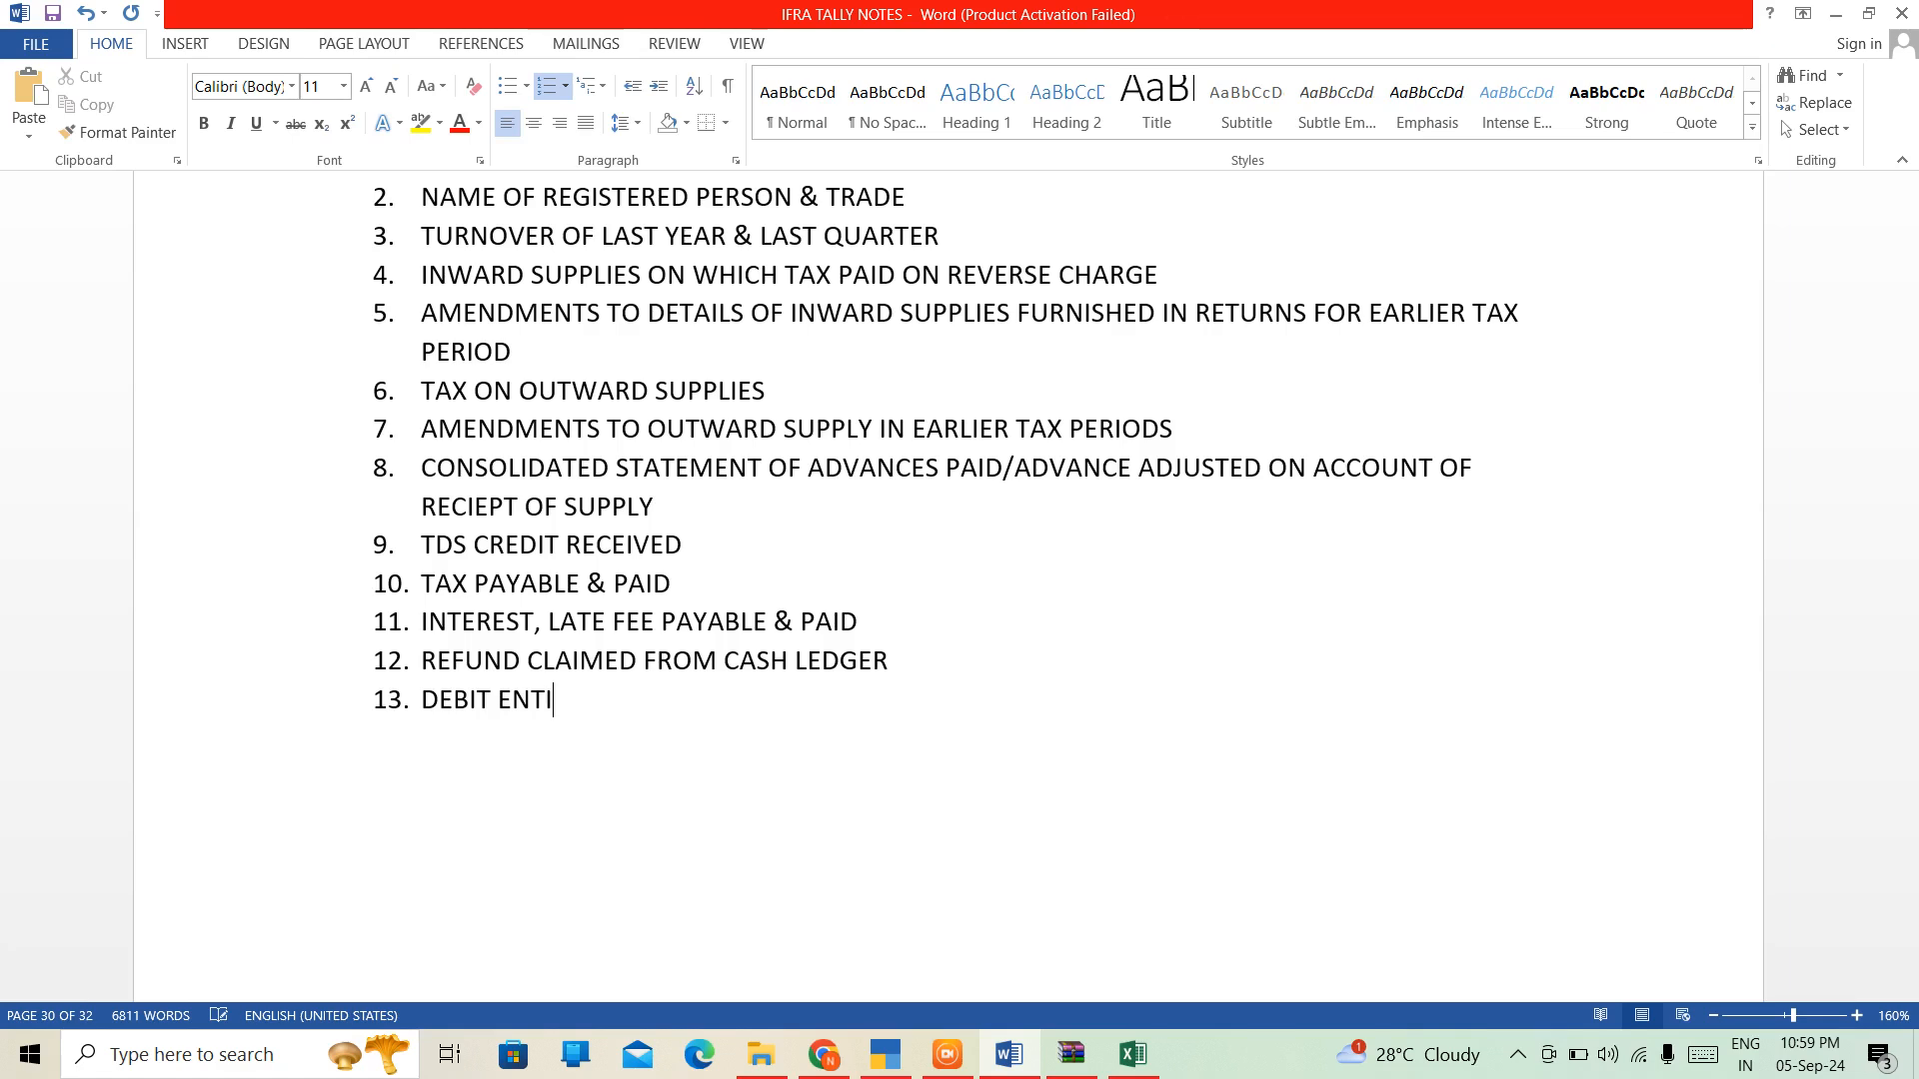
type("IES")
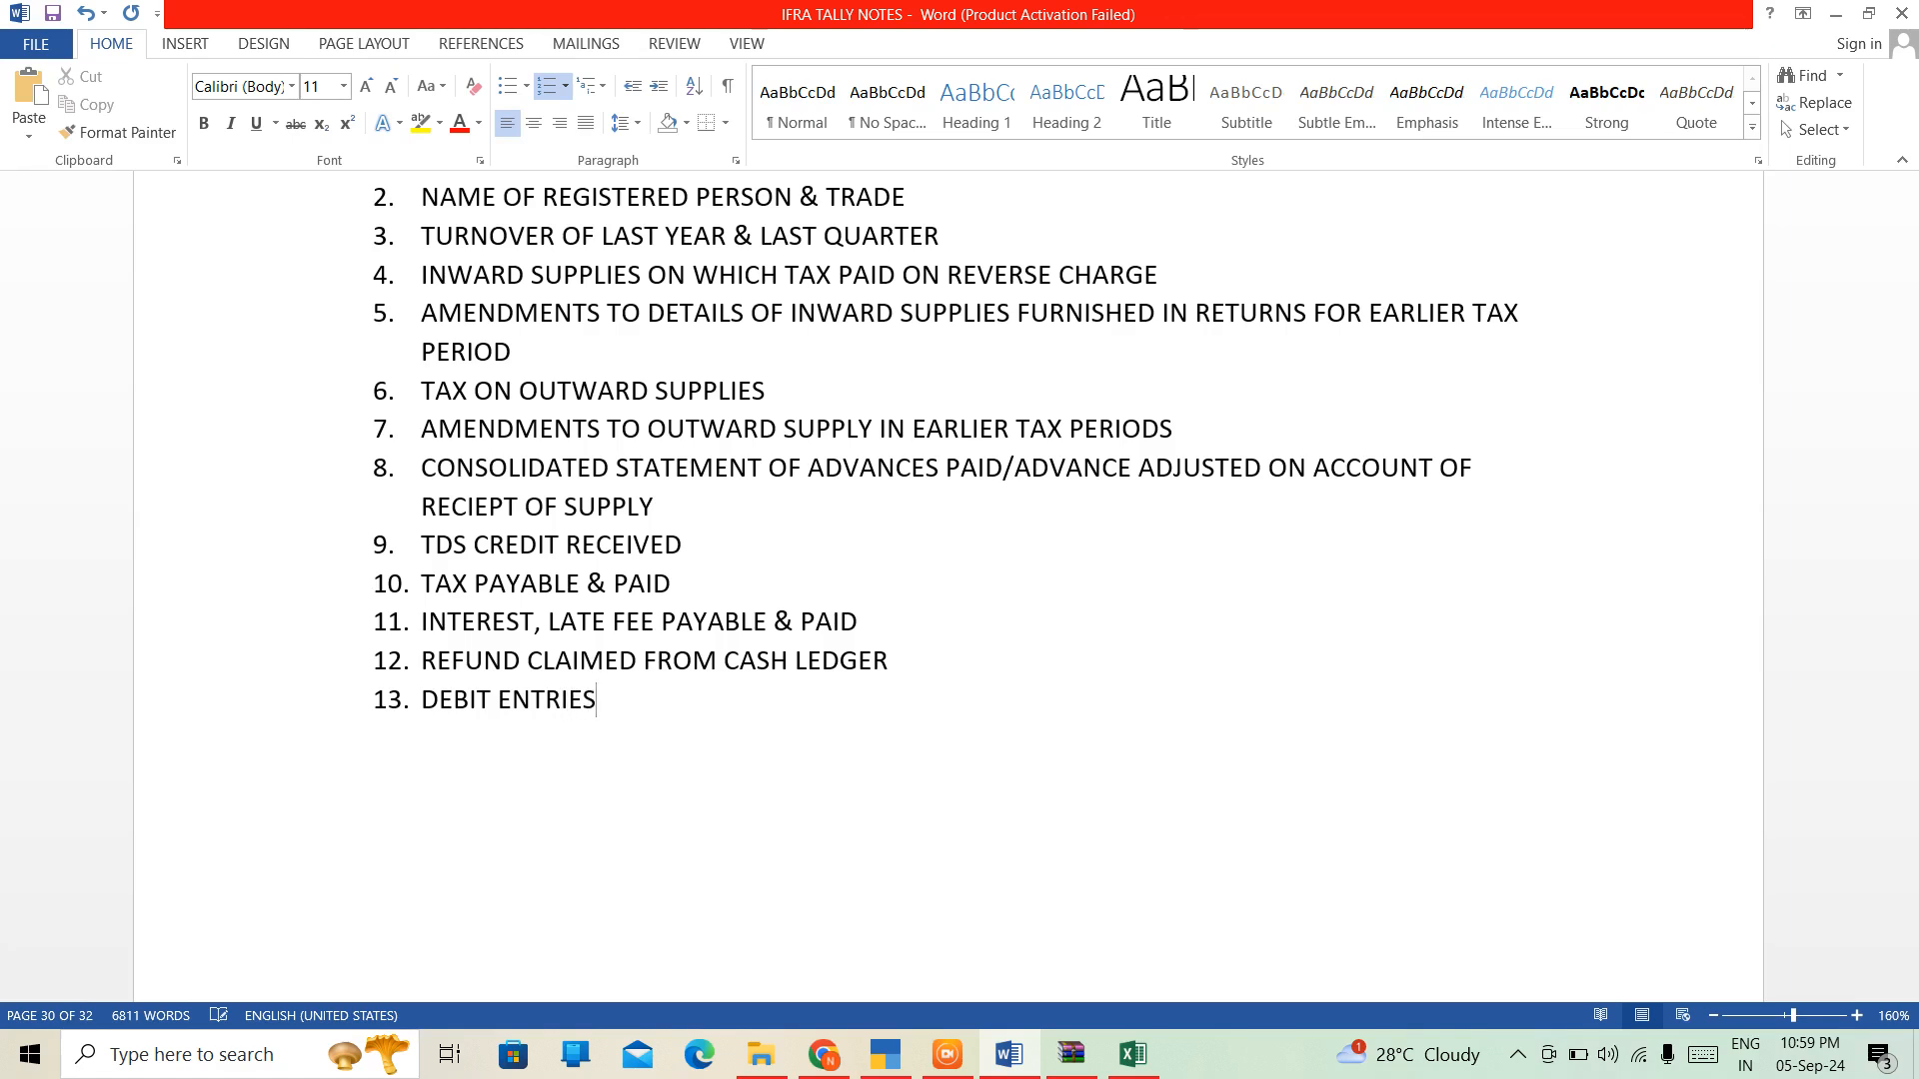
type(" IN CASH LEDGER")
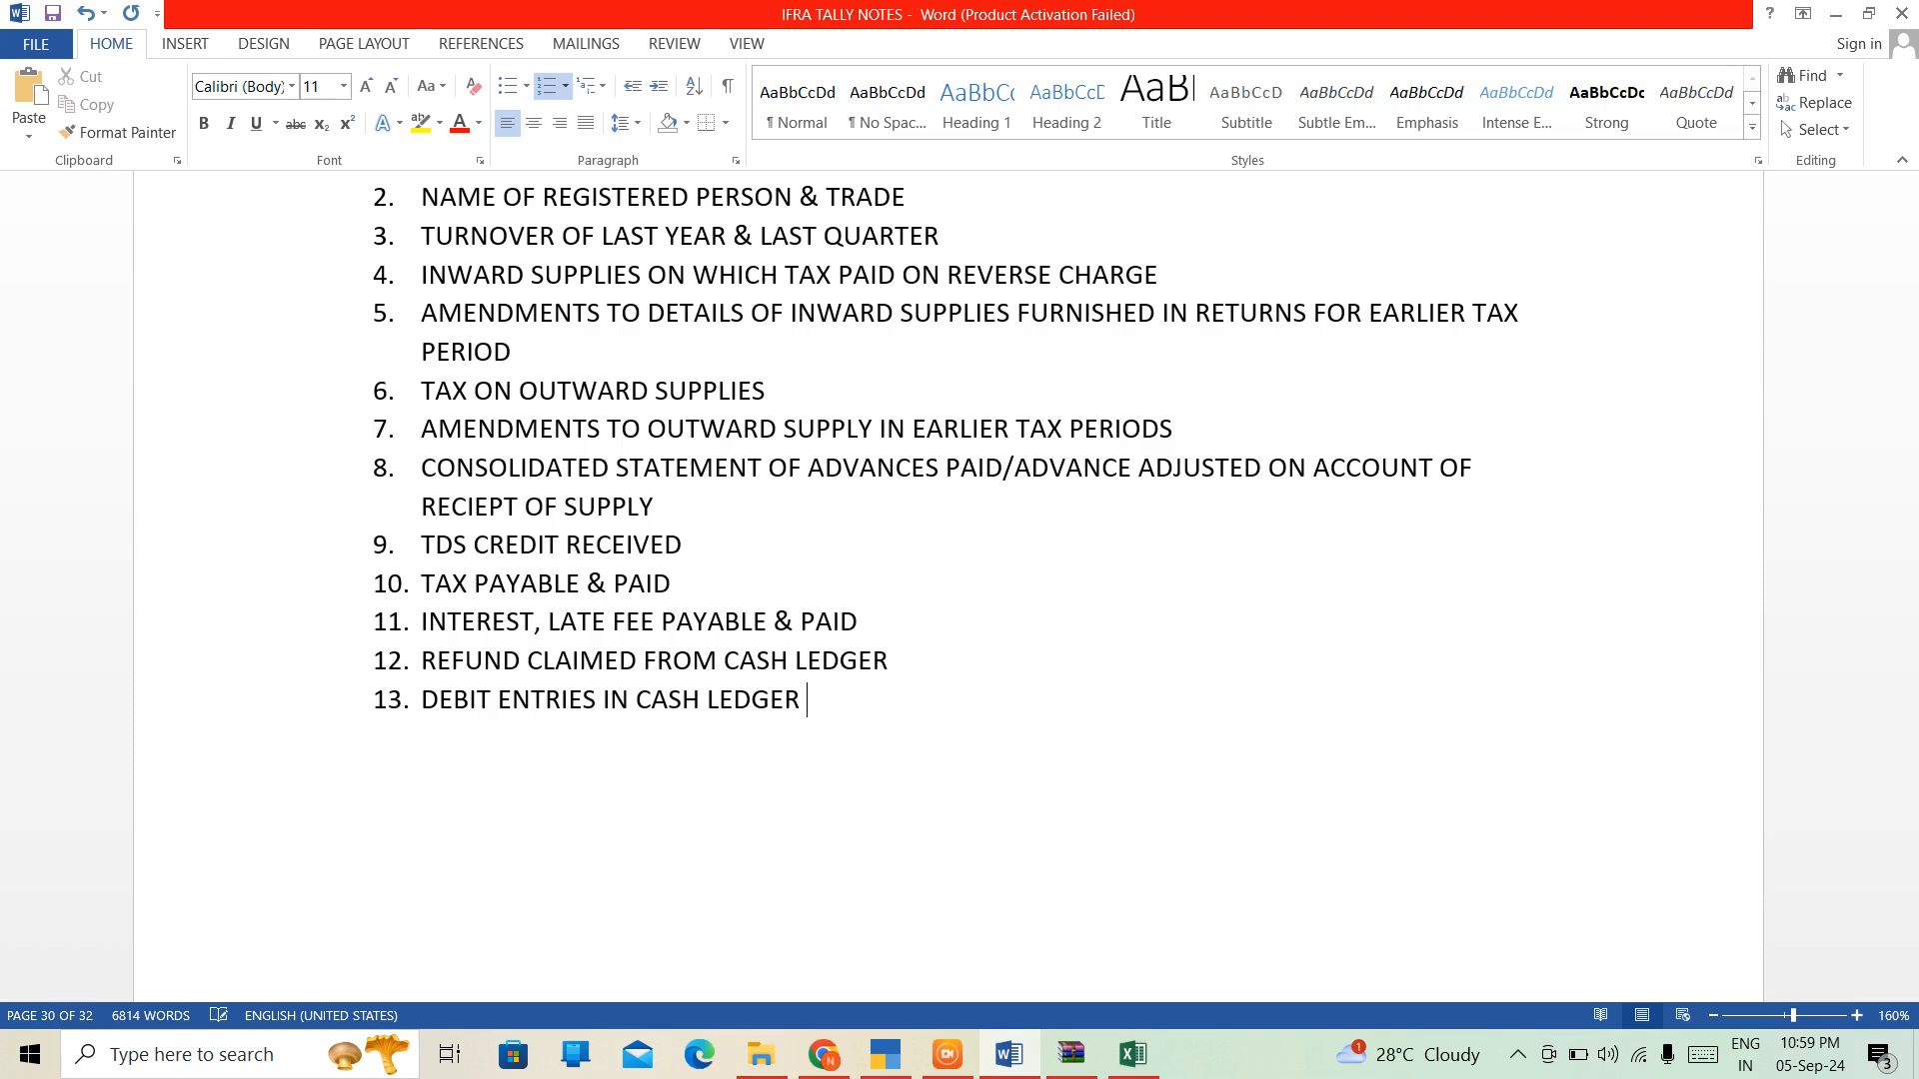
type(" FOR TAX")
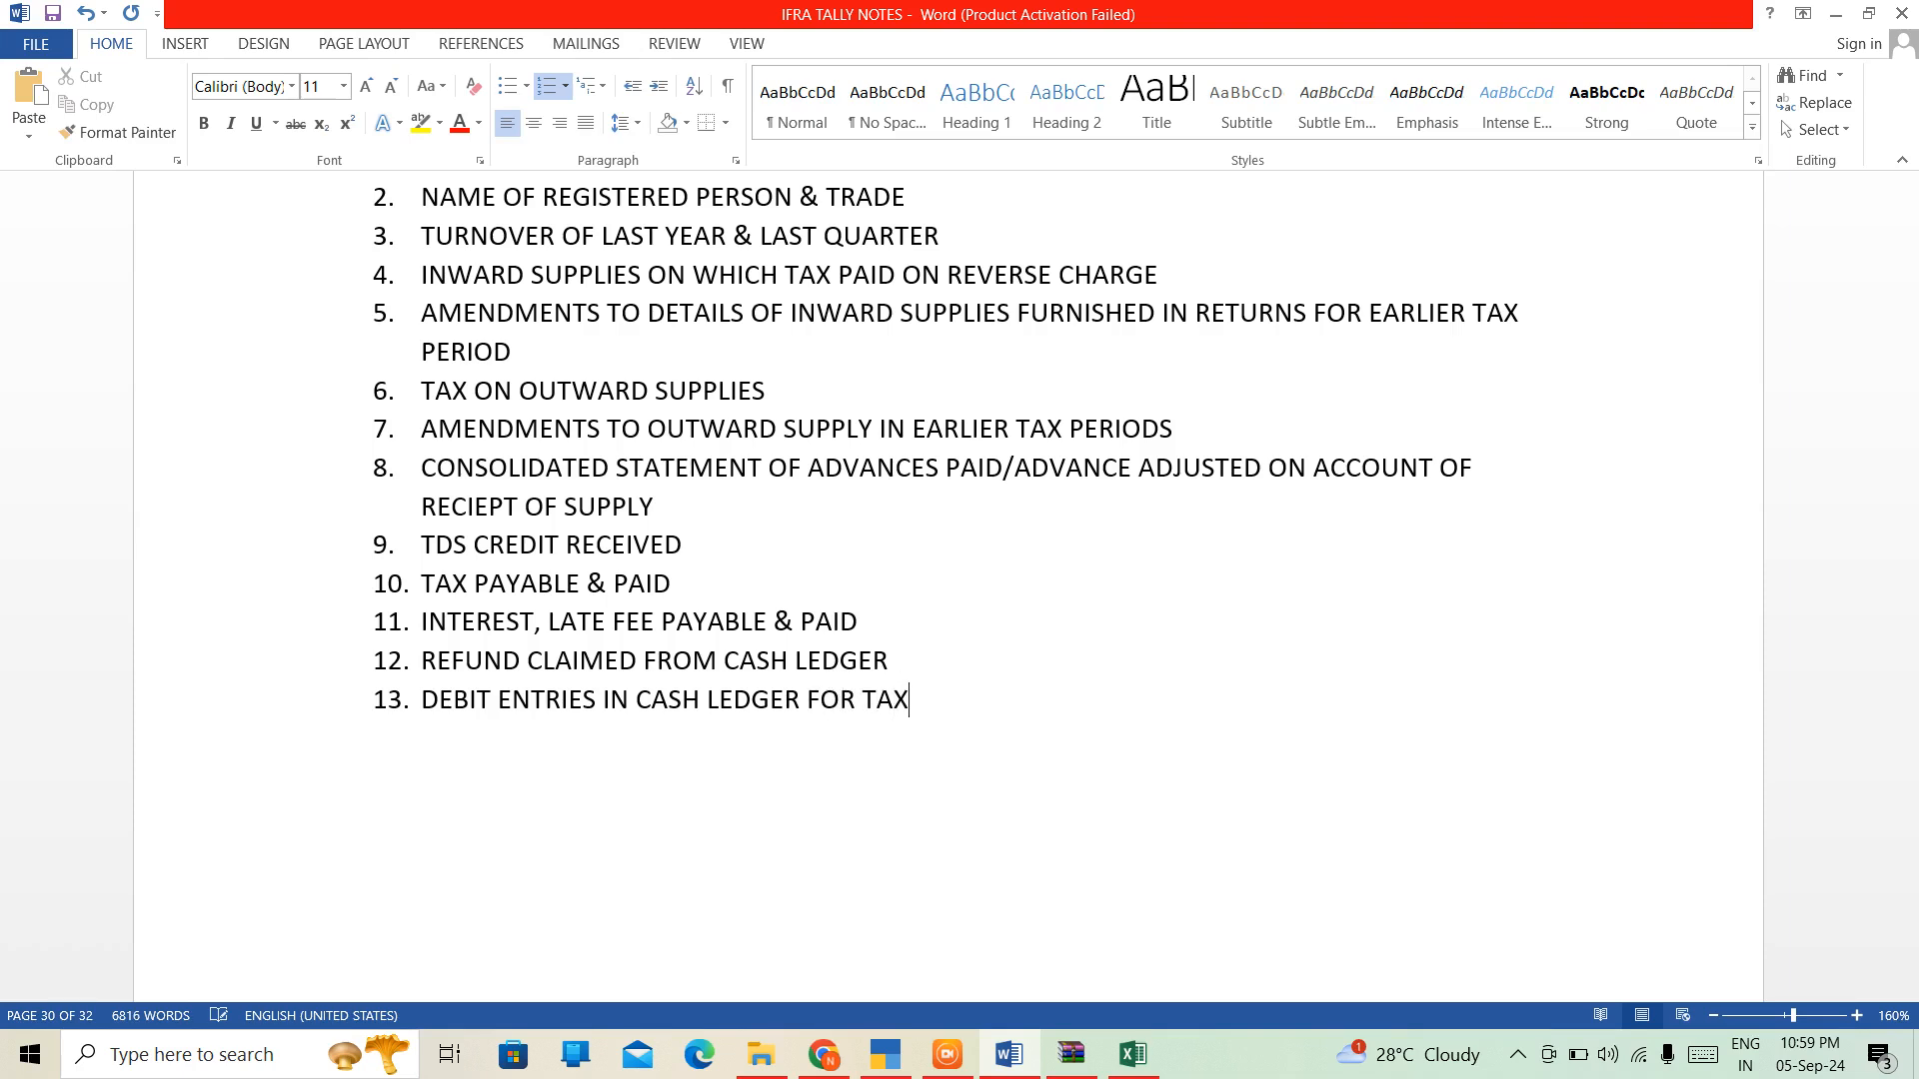
type("/INTEREST")
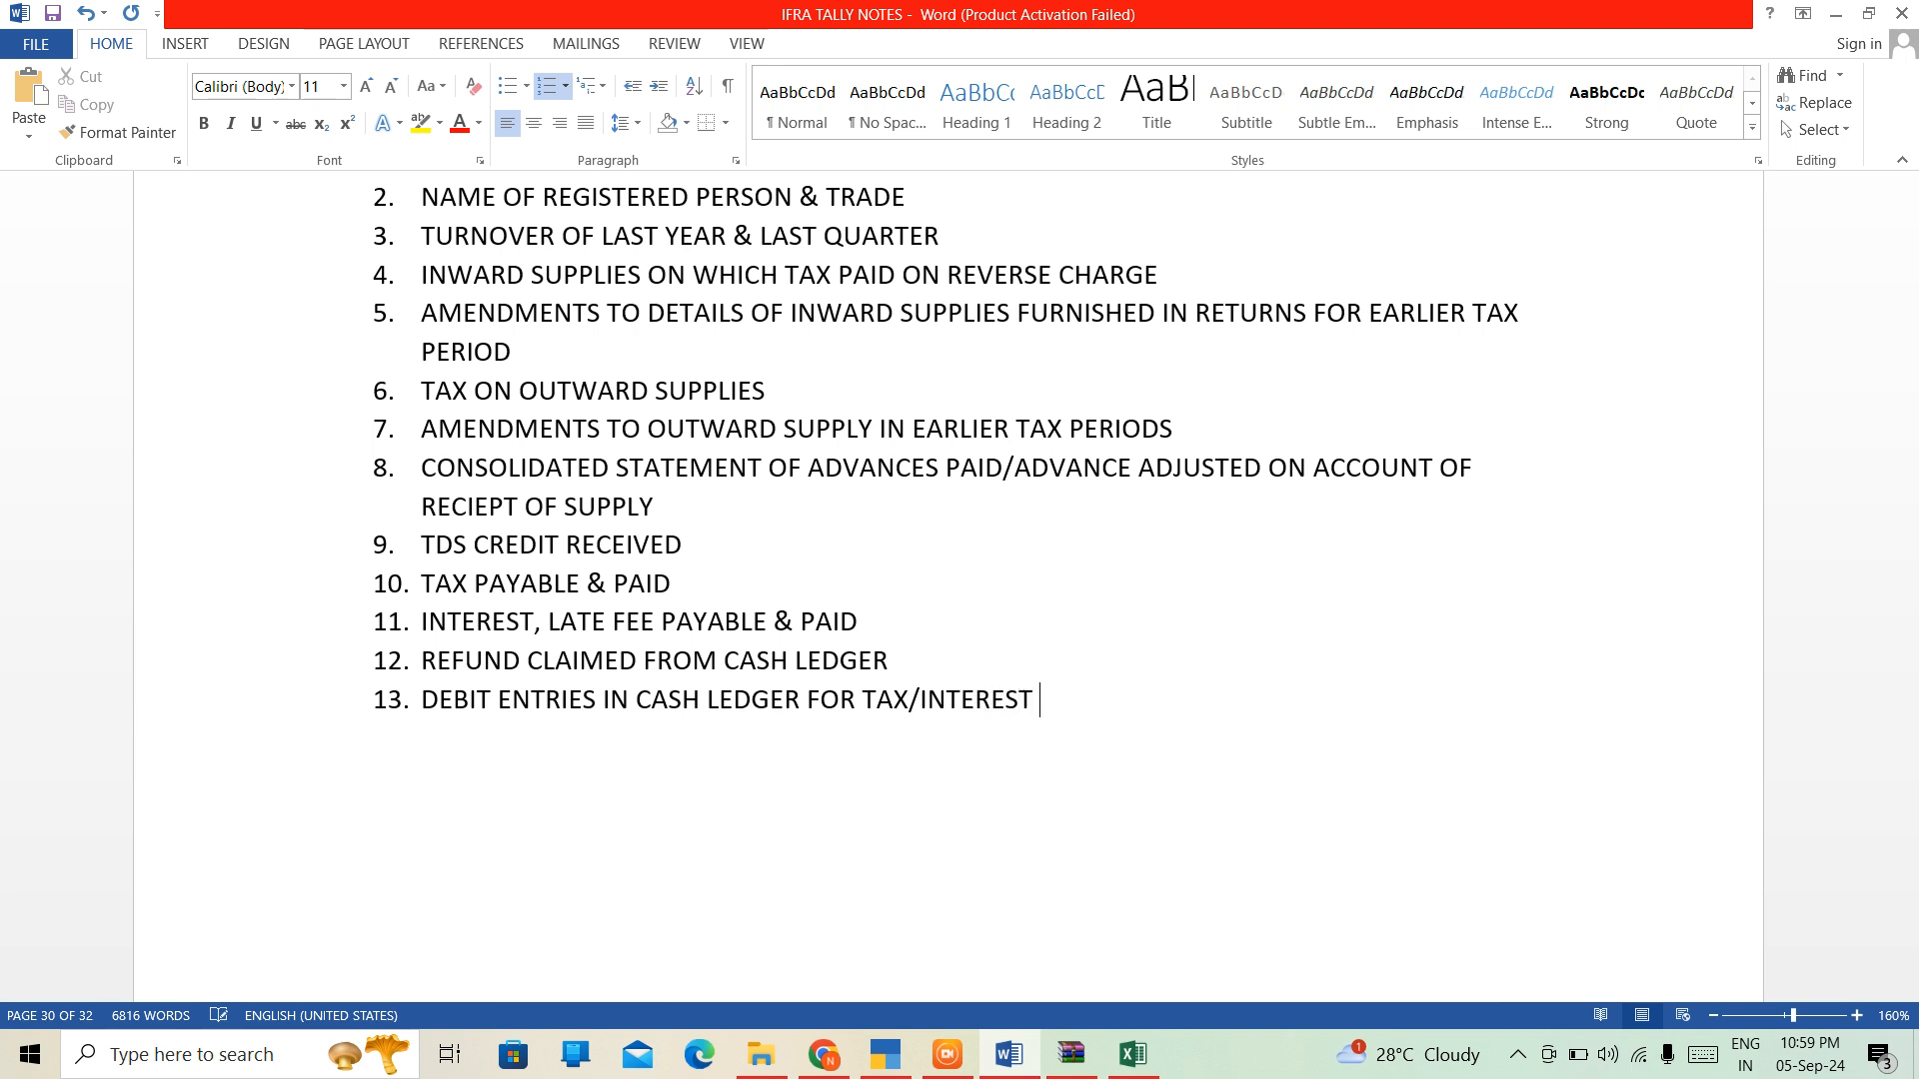
type(" PAYMENT")
Review the GSTR-4 DETAILS list from item 13 back up to item 1, GSTIN FOR TAXPAYERS.
key("Up")
key("Up")
key("Up")
key("Up")
key("Up")
key("Up")
key("Up")
key("Up")
key("Up")
key("Up")
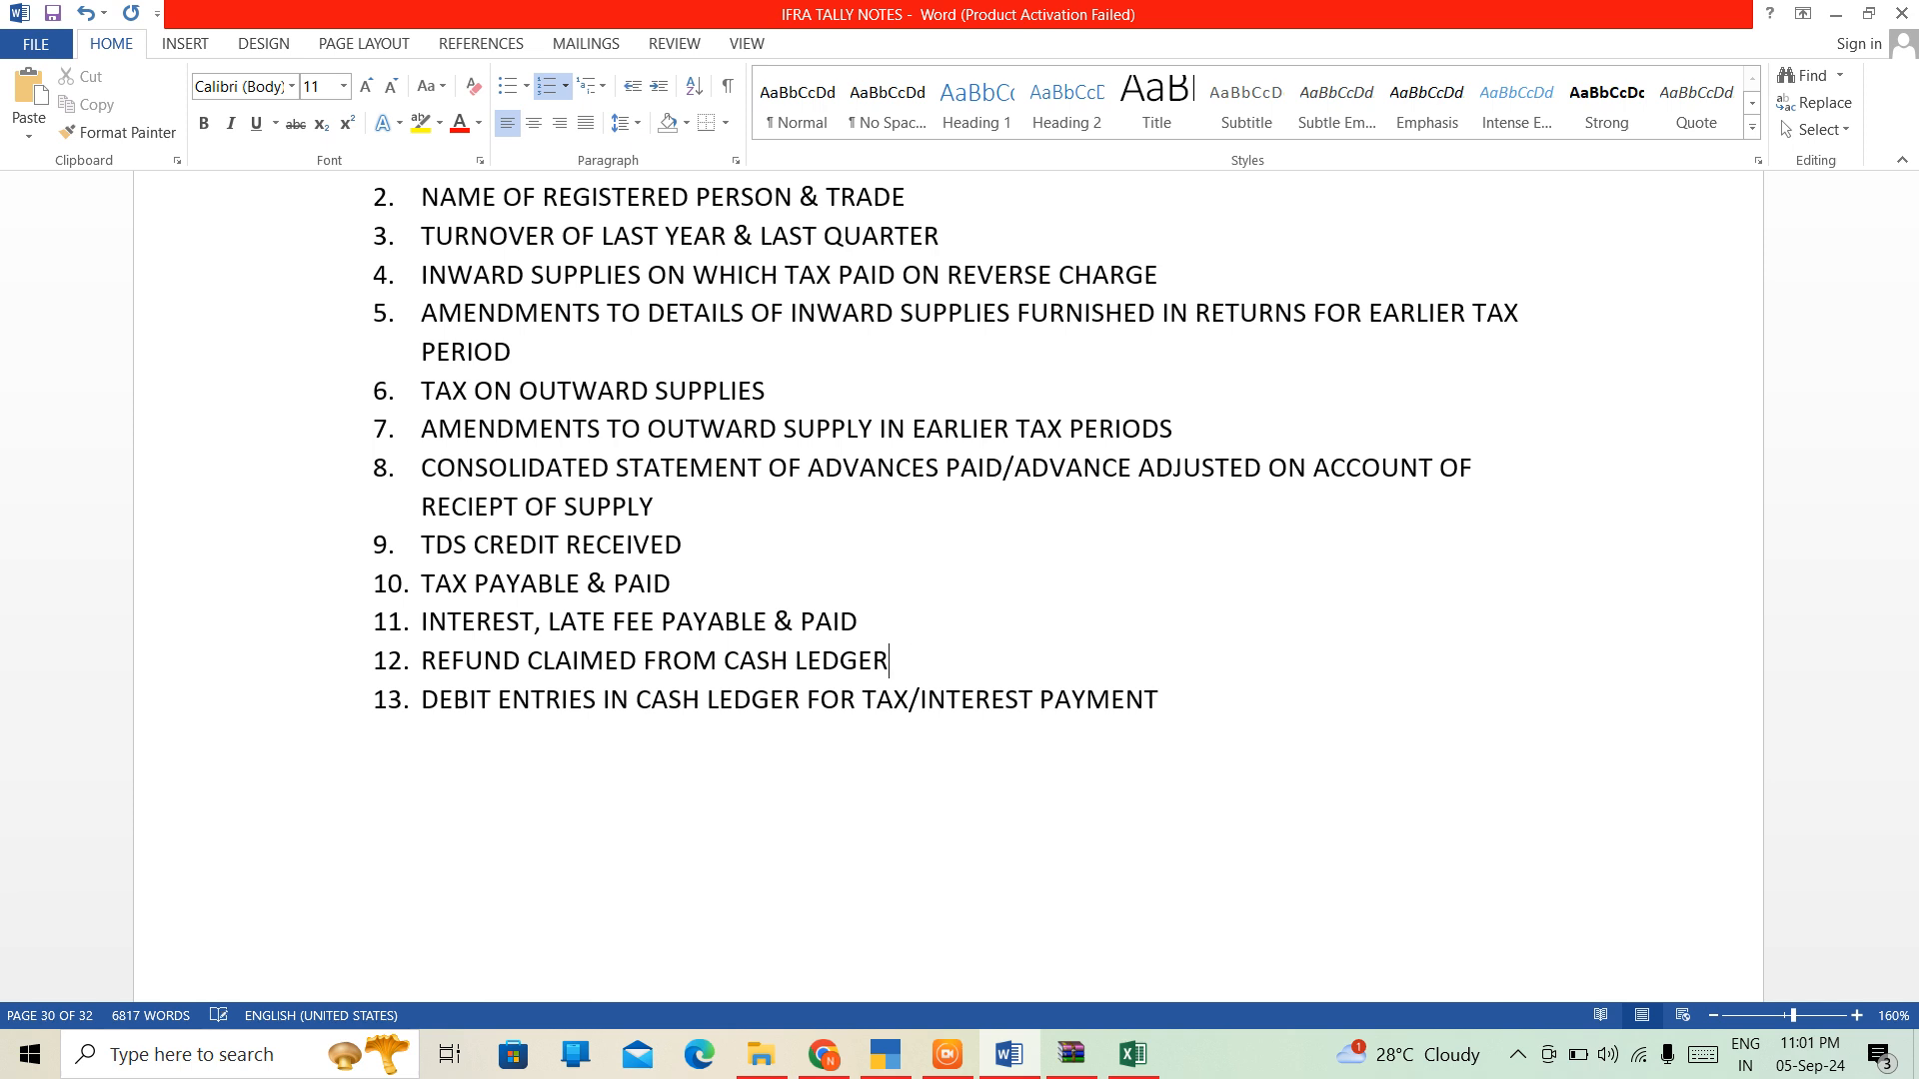
key("Up")
key("Up")
key("Up")
key("Up")
key("Up")
key("Up")
key("Up")
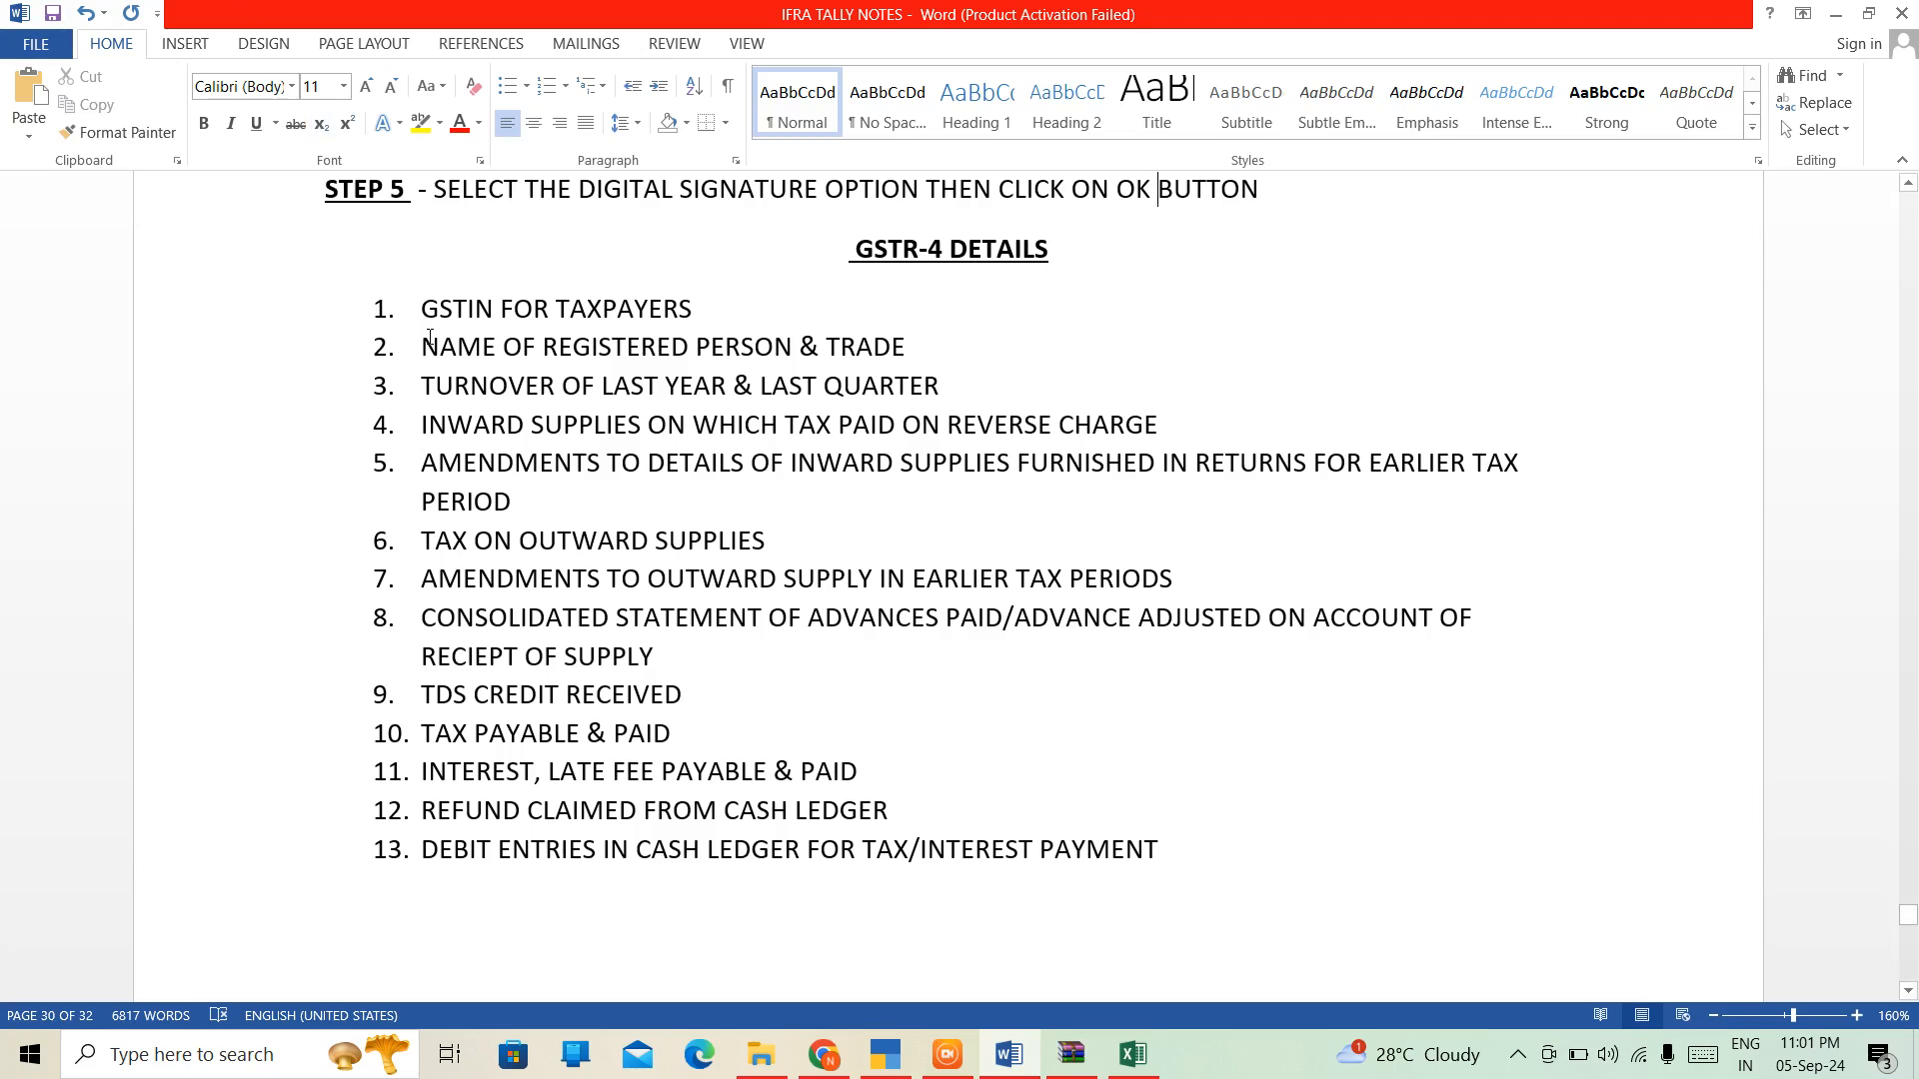
left_click(420, 309)
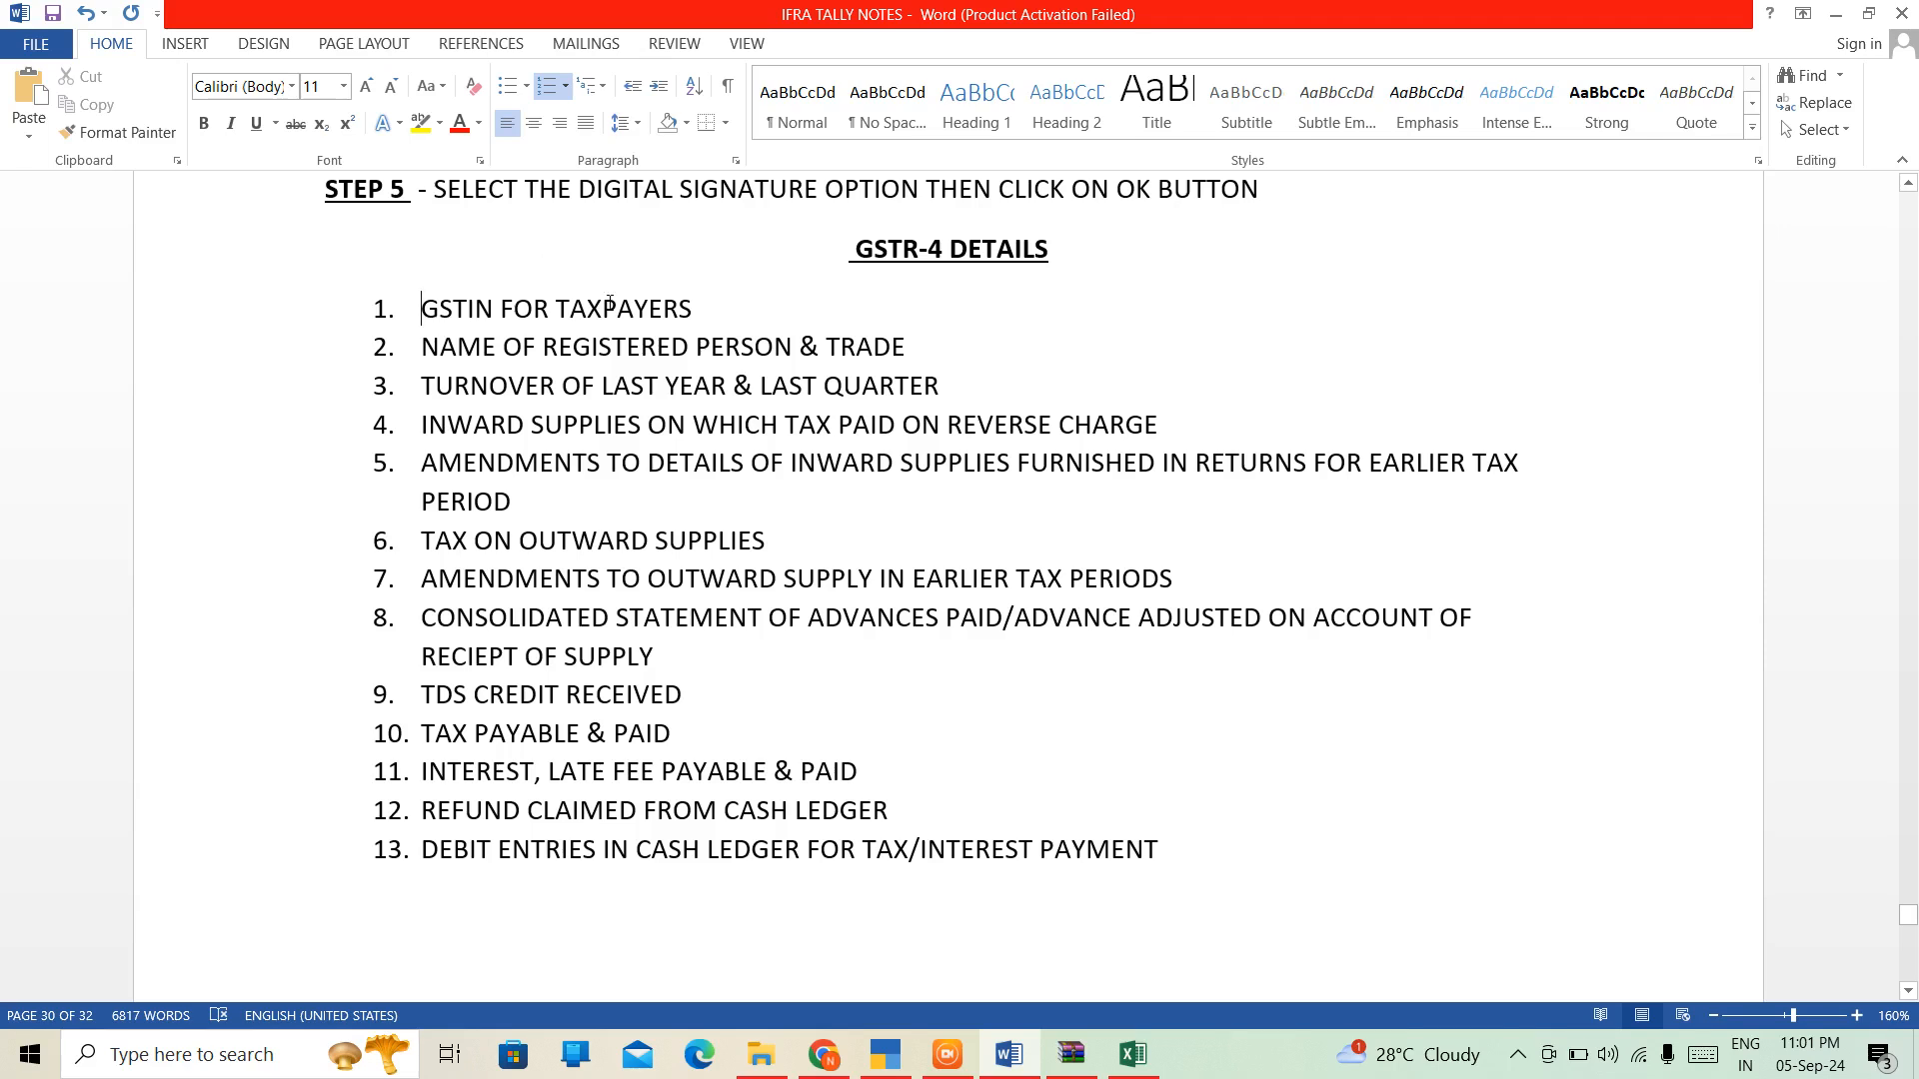
Switch to Chrome and bring up the list of downloadable Offline Tools on the GST portal.
left_click(824, 1055)
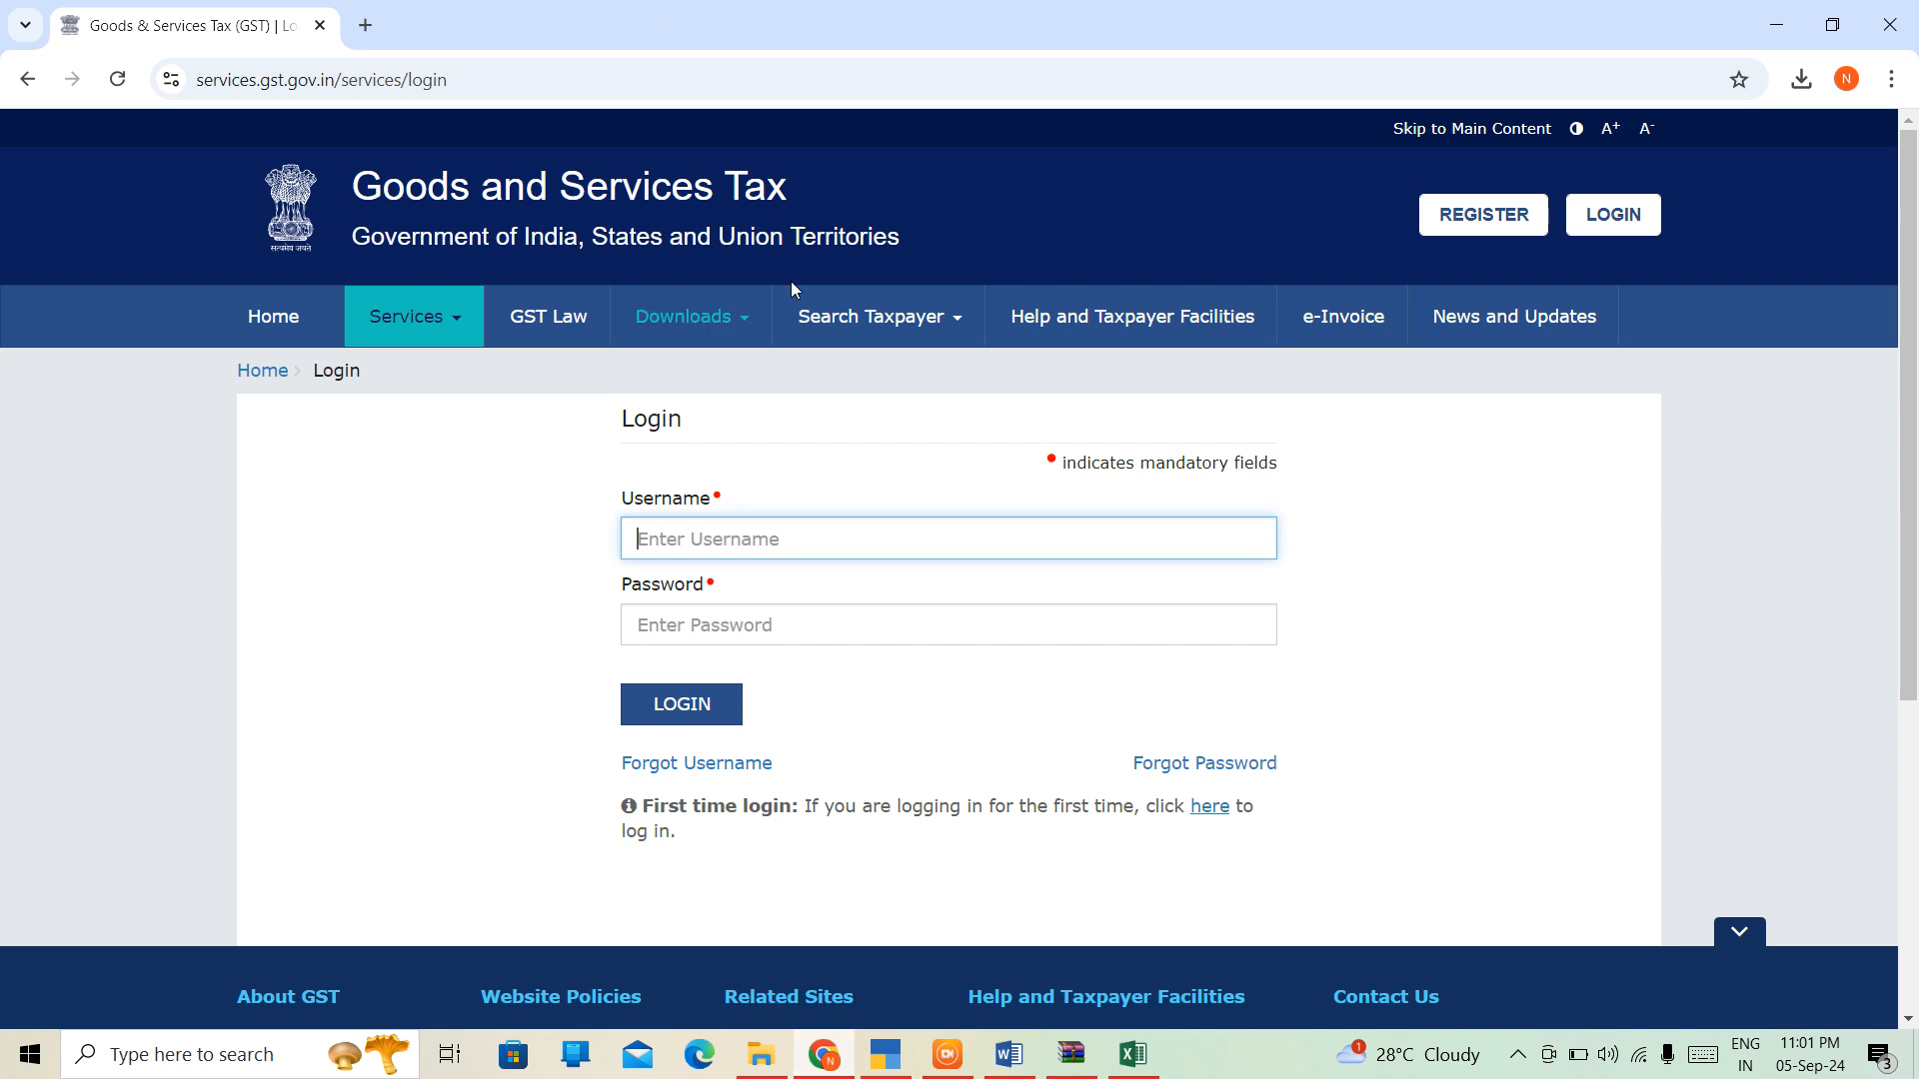
left_click(689, 326)
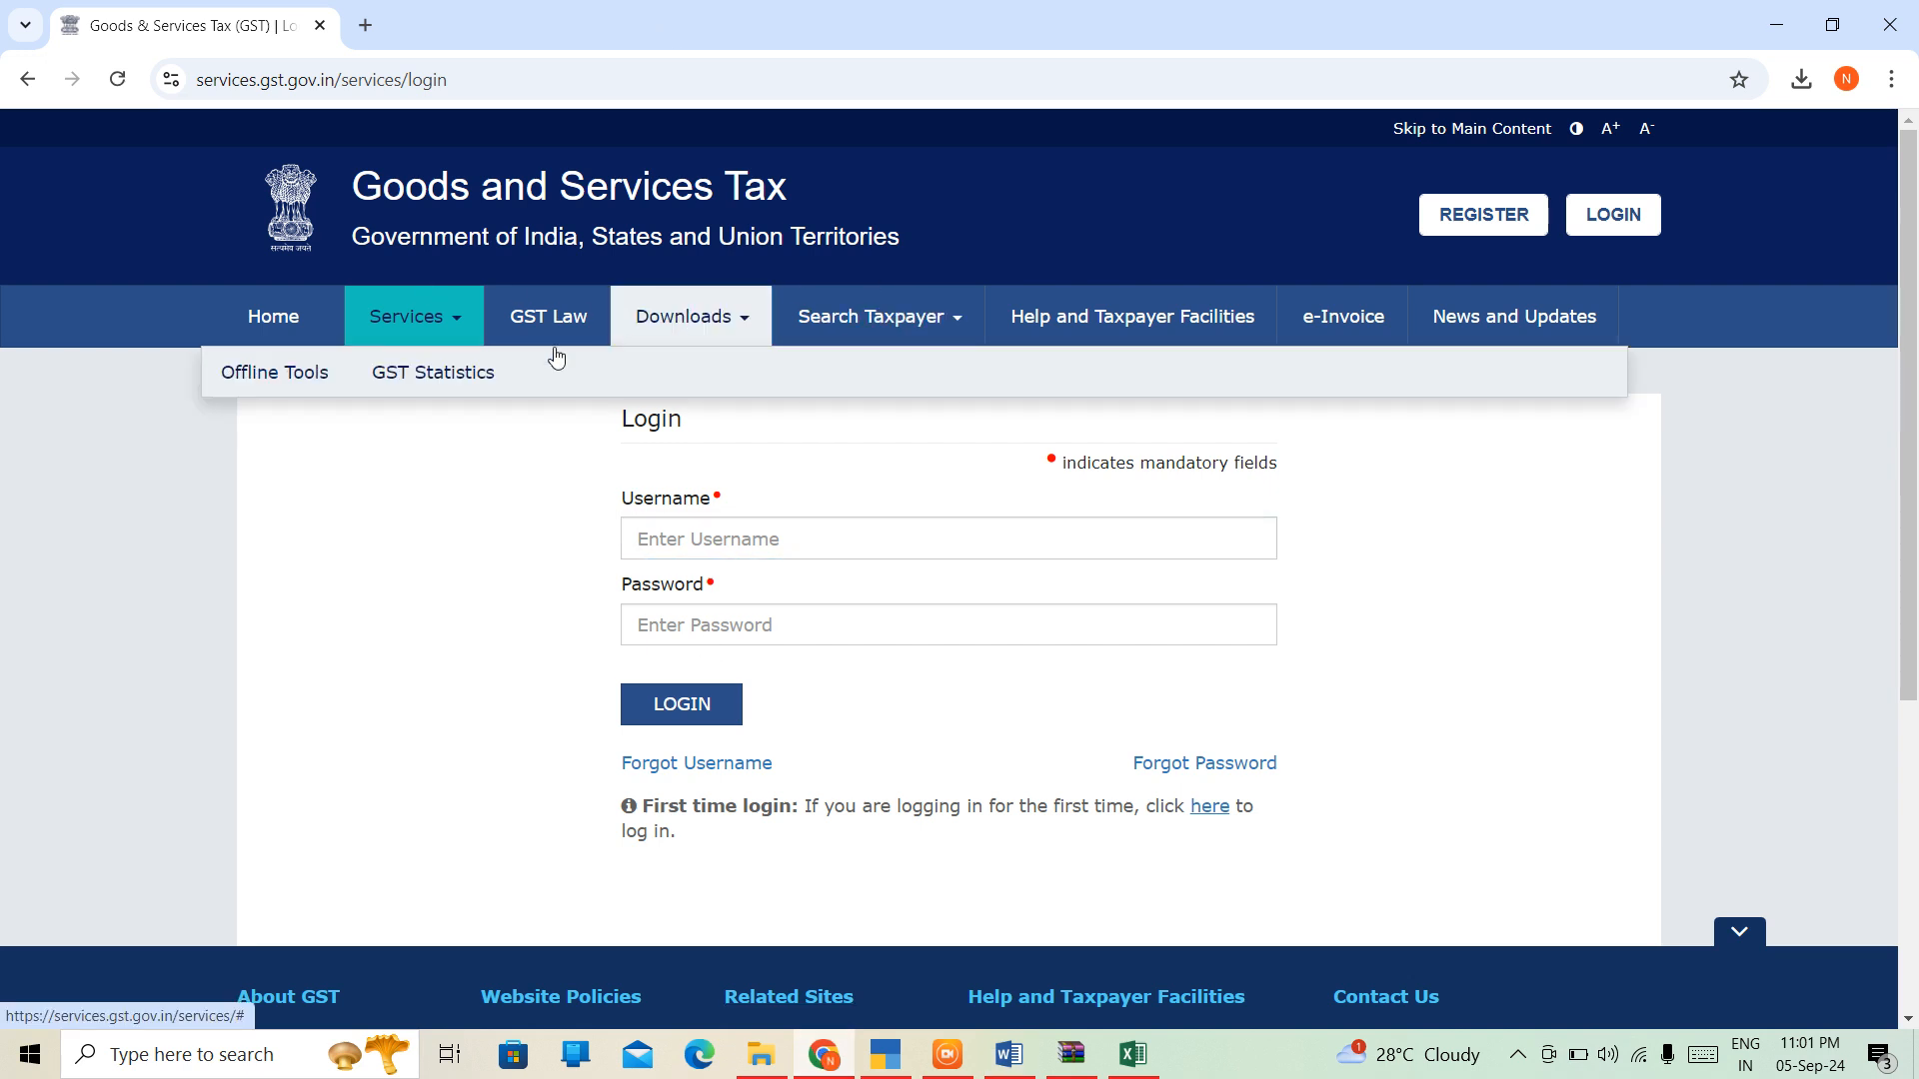
left_click(293, 374)
left_click(293, 373)
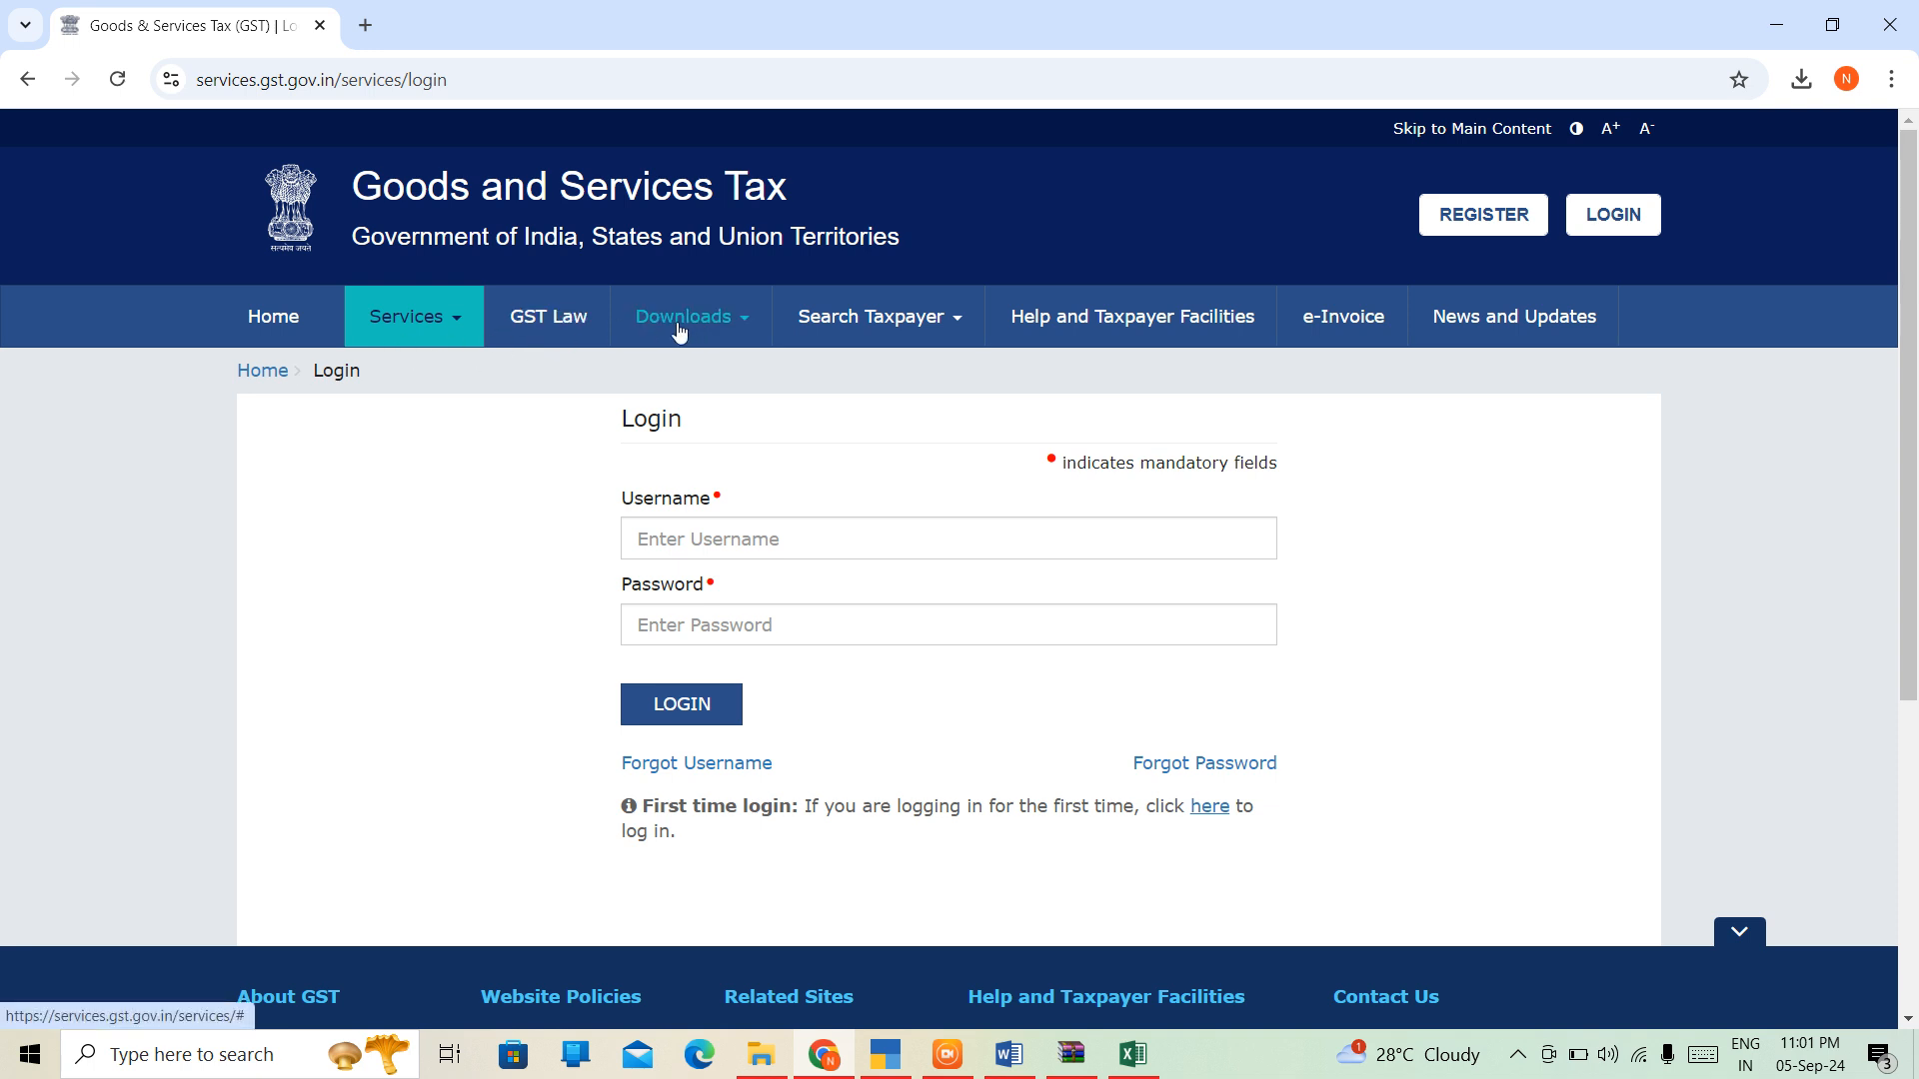
left_click(679, 327)
left_click(293, 373)
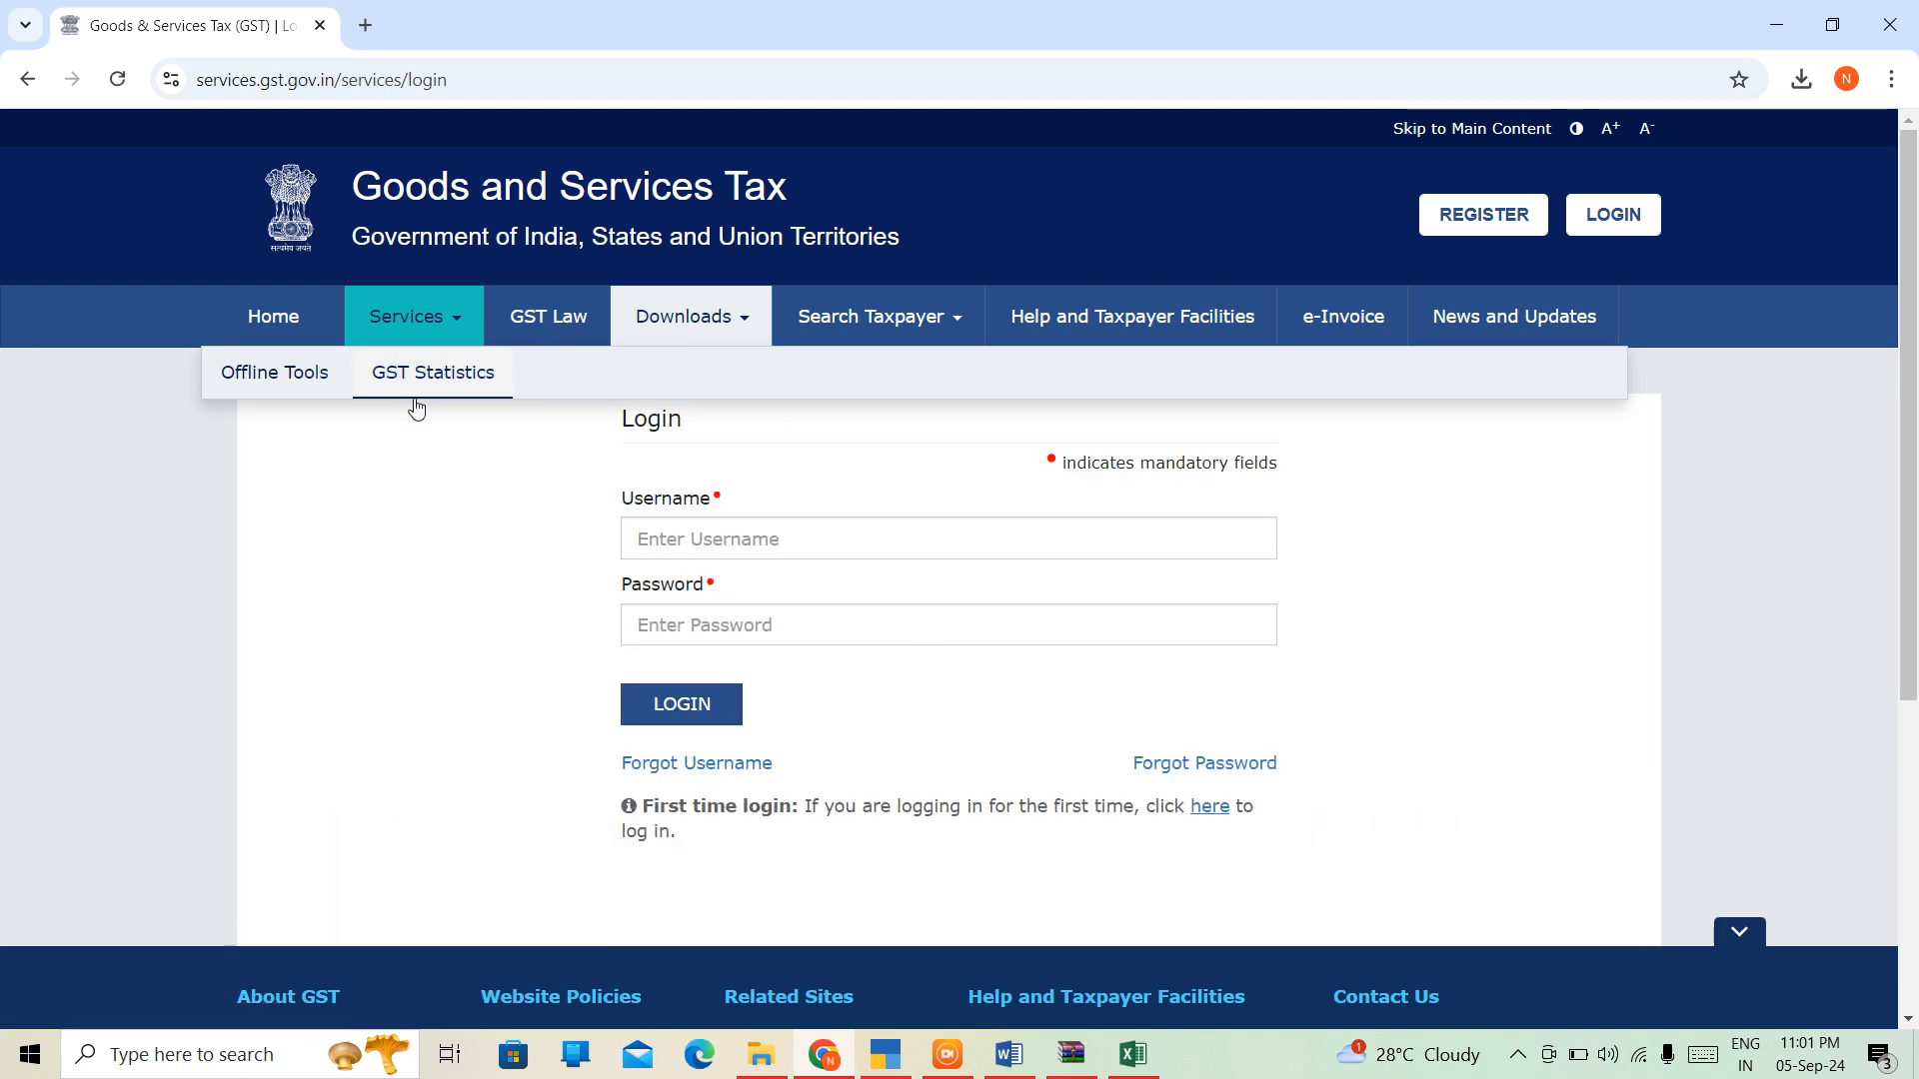
mouse_move(295, 378)
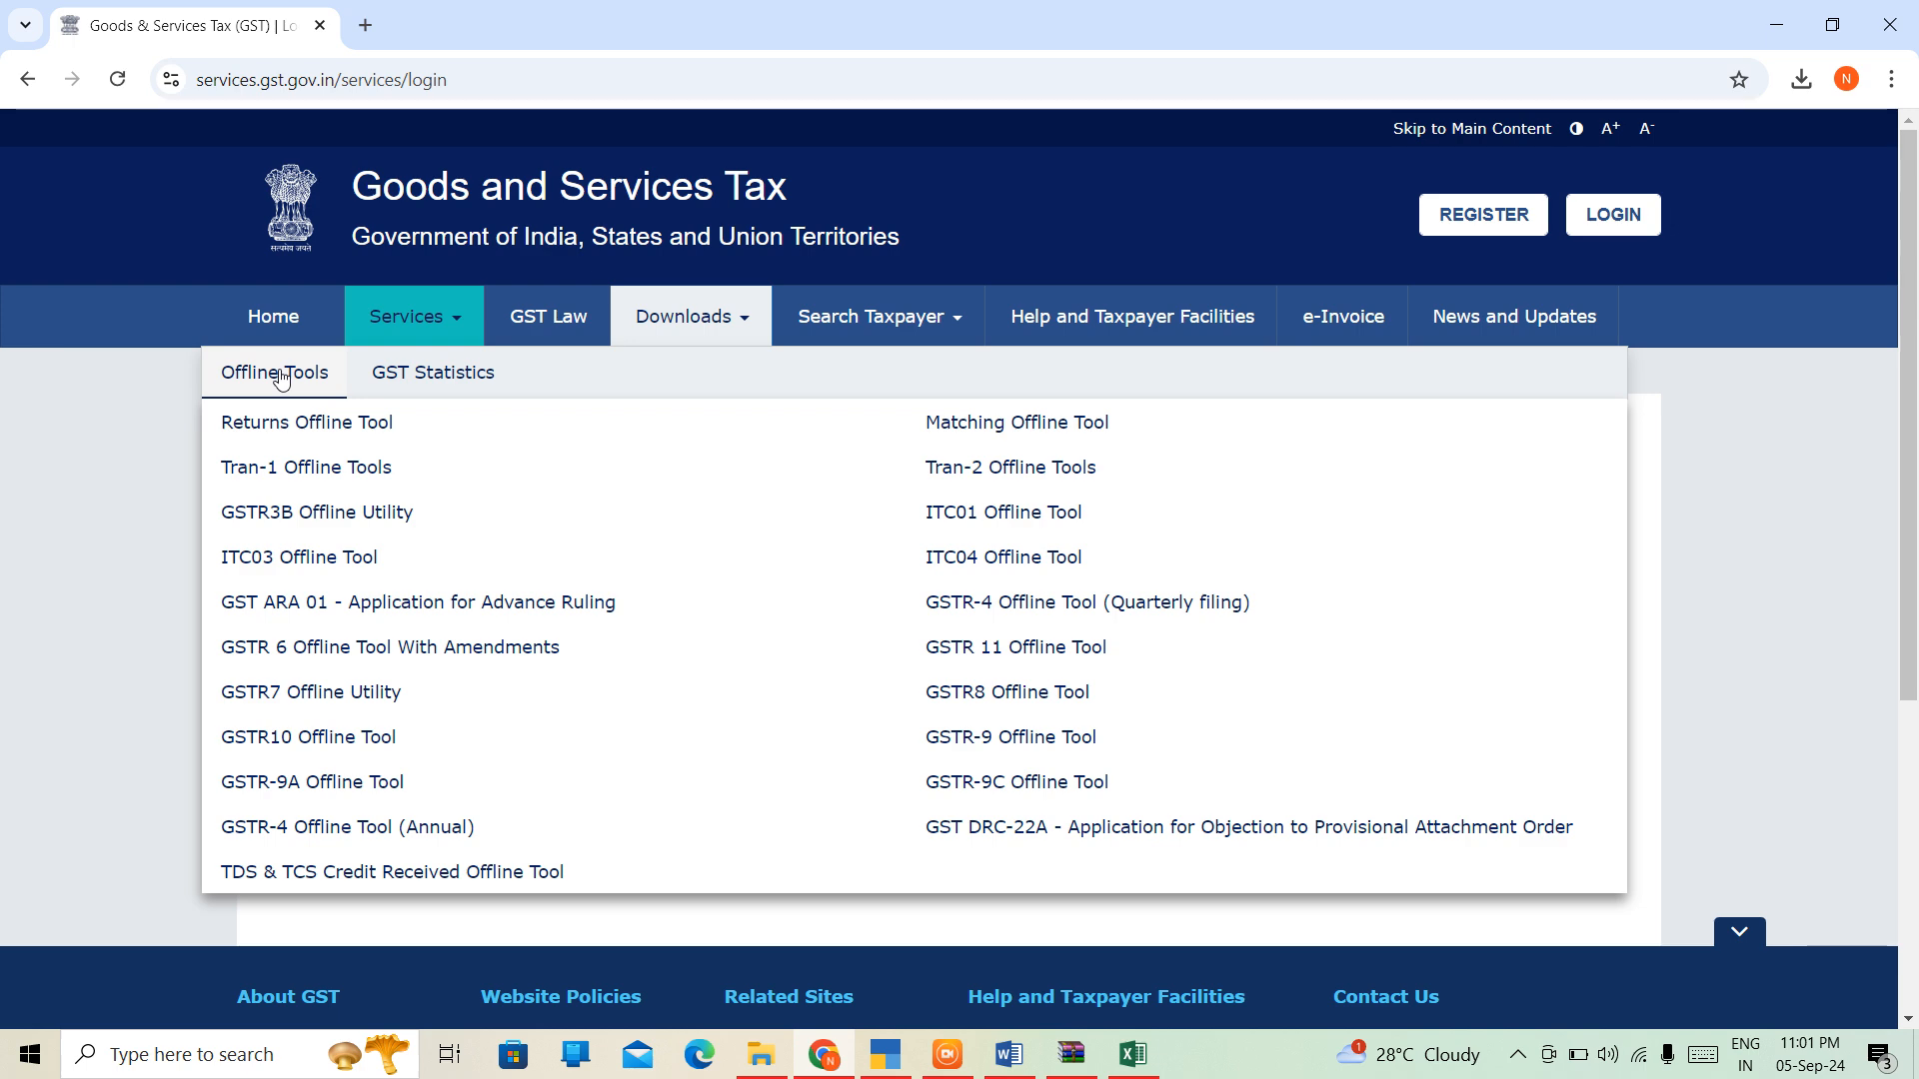